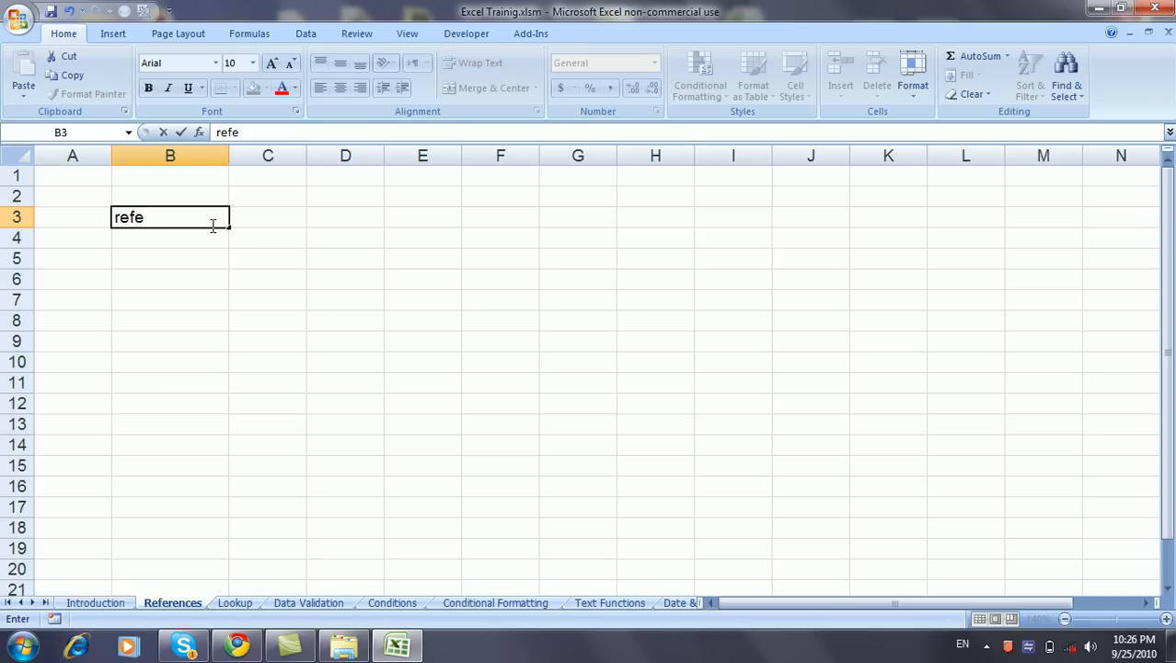
Enter the heading "references" in cell B3 and the value 67 in cell B5
text(r)
text(ences)
key(Return)
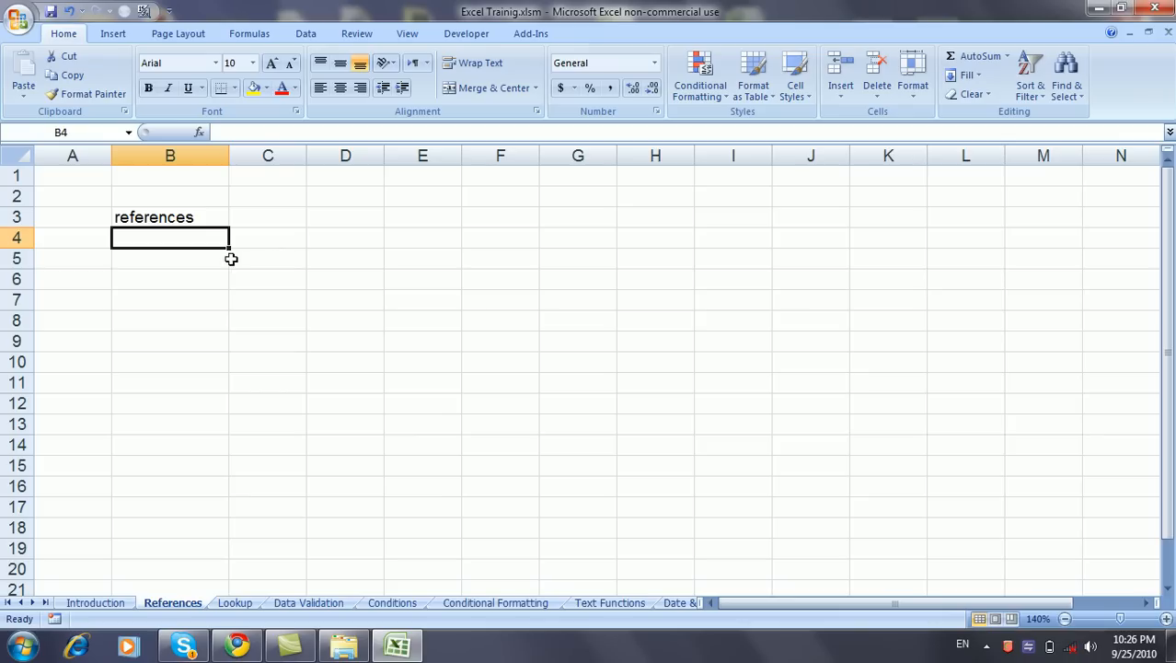
click(215, 260)
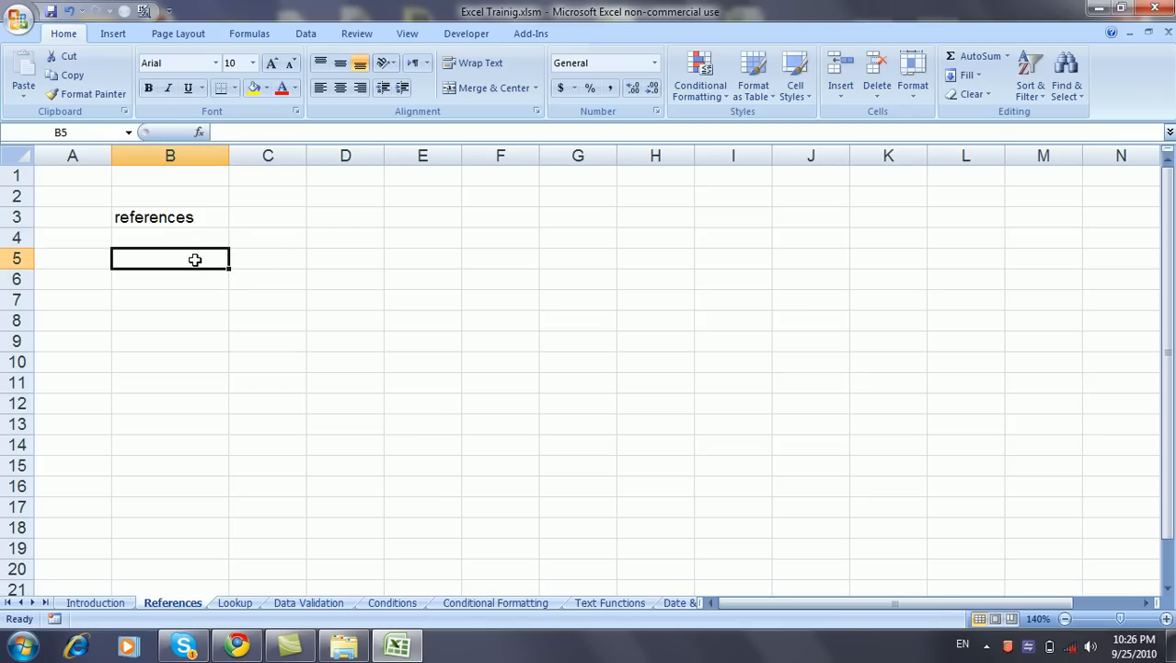
text(67)
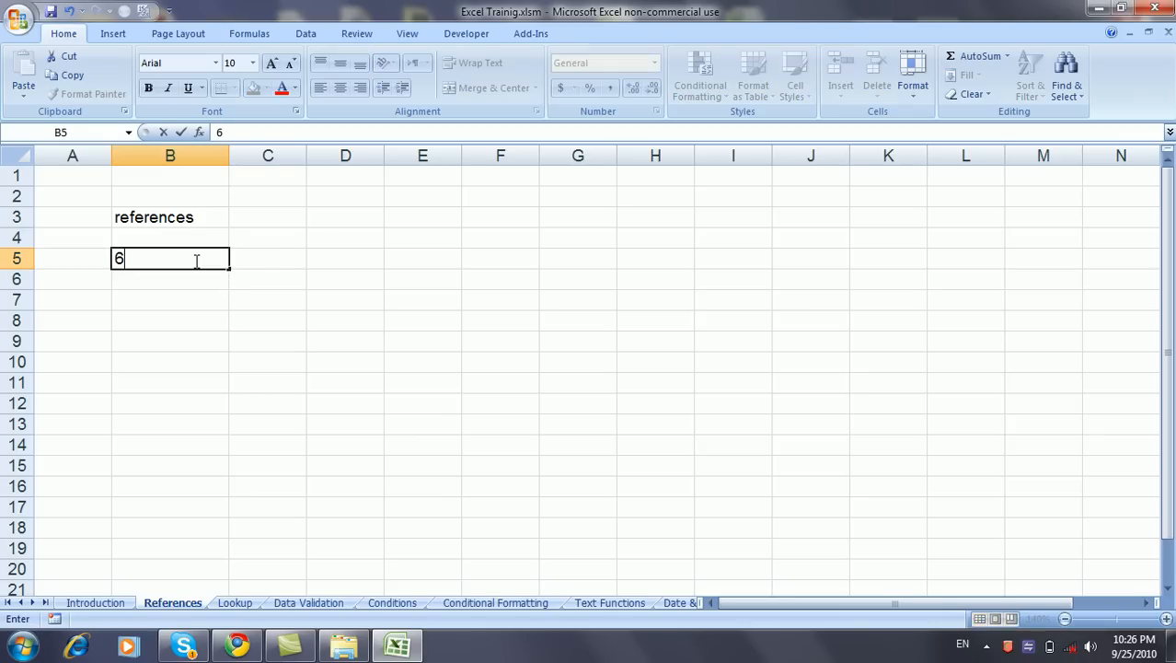
click(212, 327)
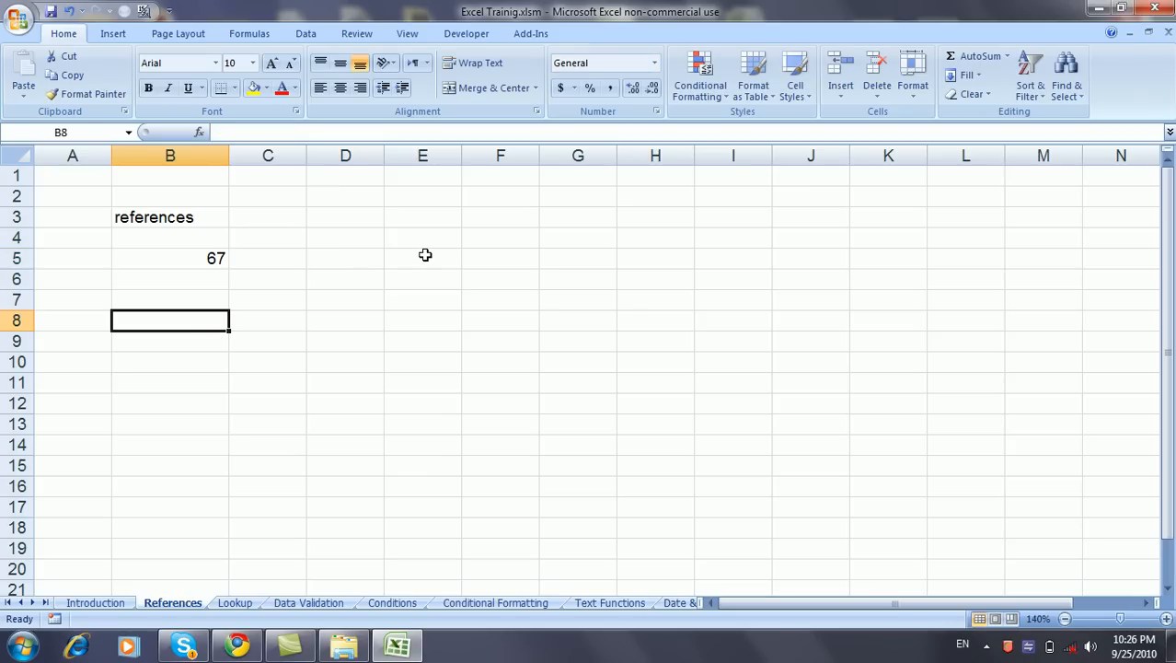
Enter the formula =B5 in cell E5 to link it to the number under the heading
click(423, 155)
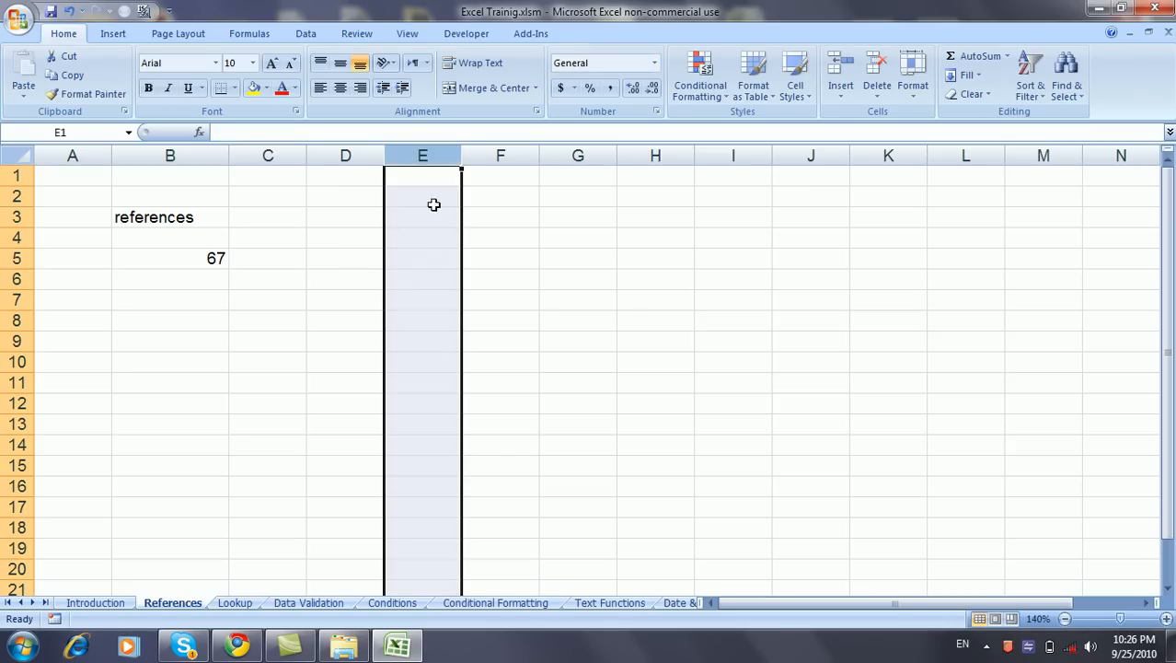
click(432, 260)
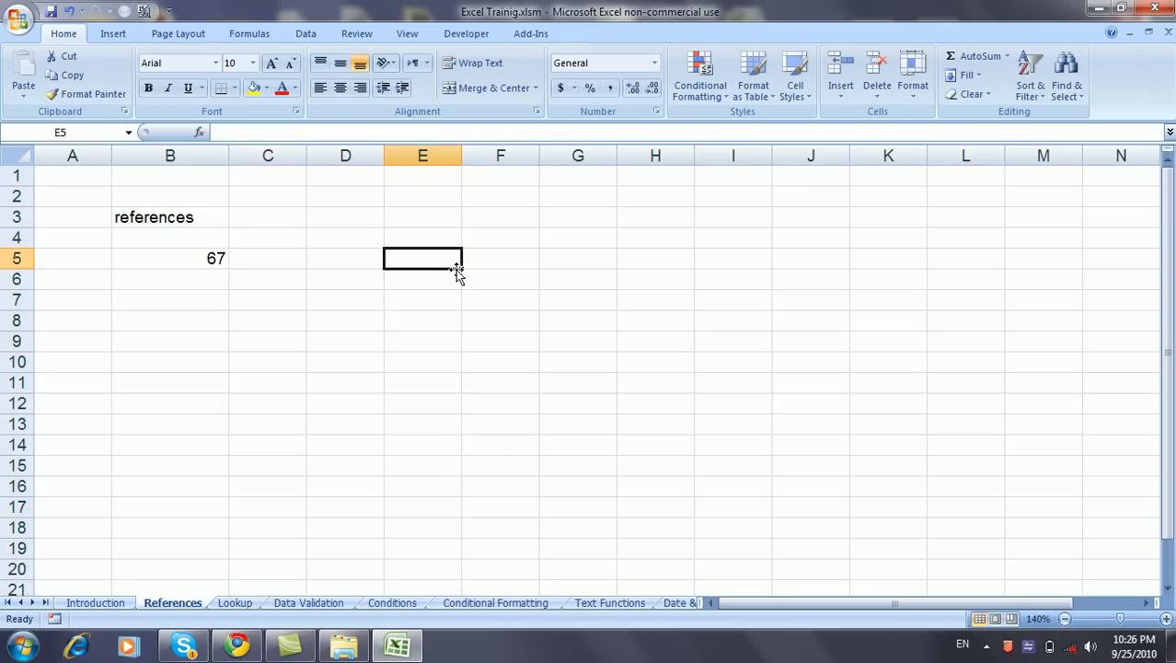
text(=)
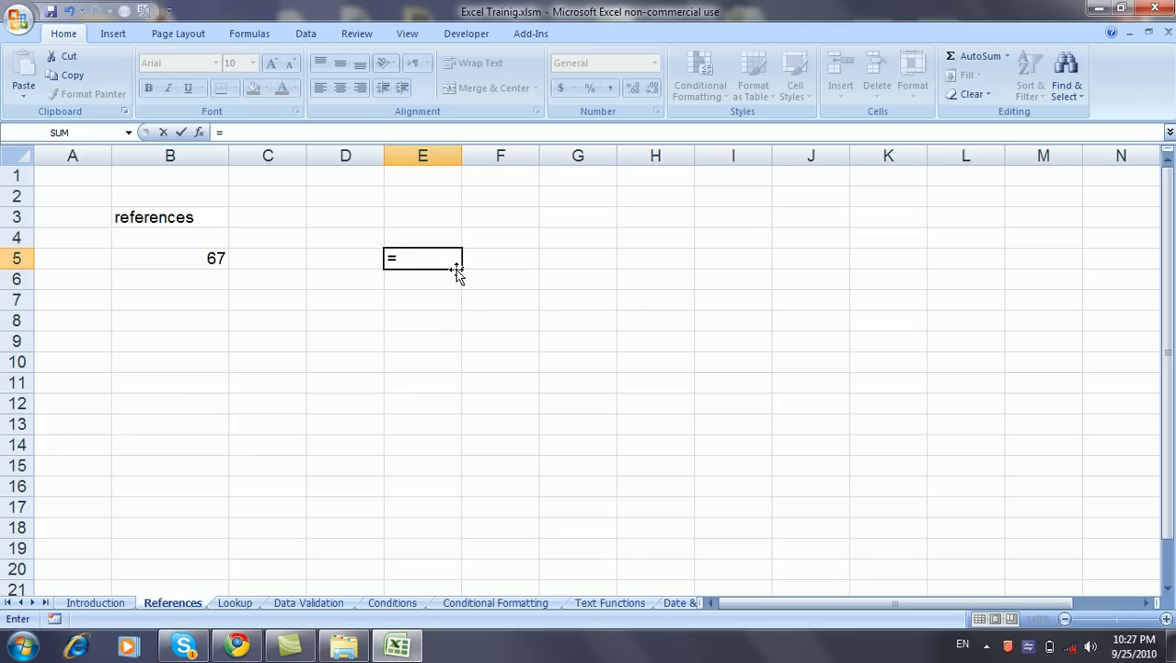
text(B5)
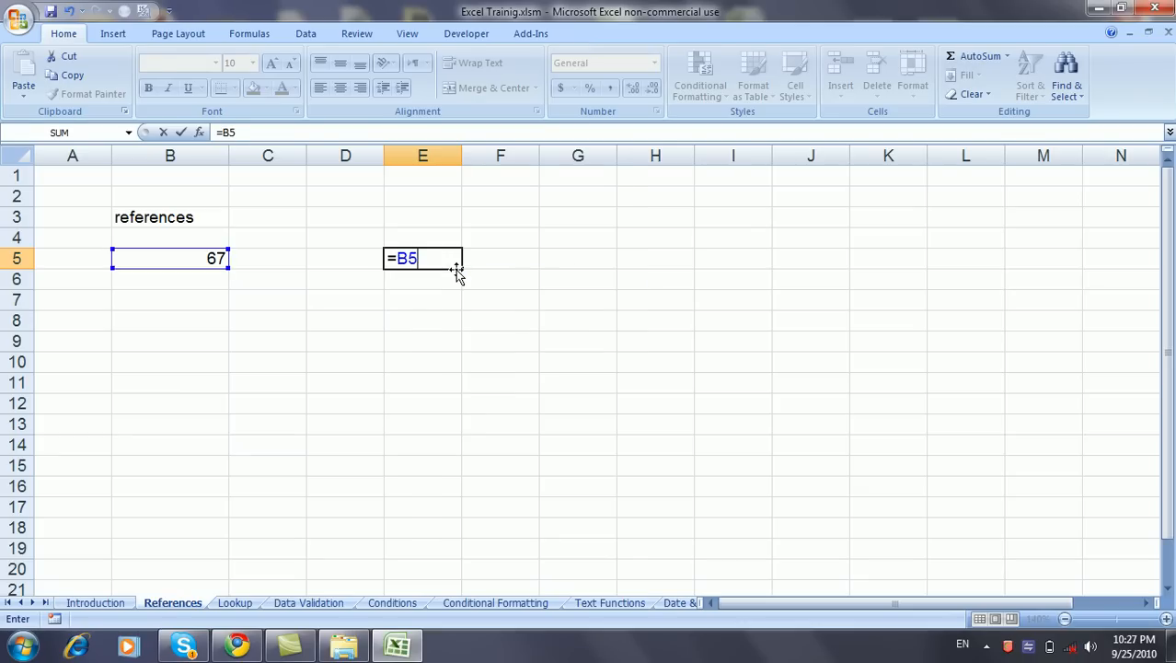
key(Return)
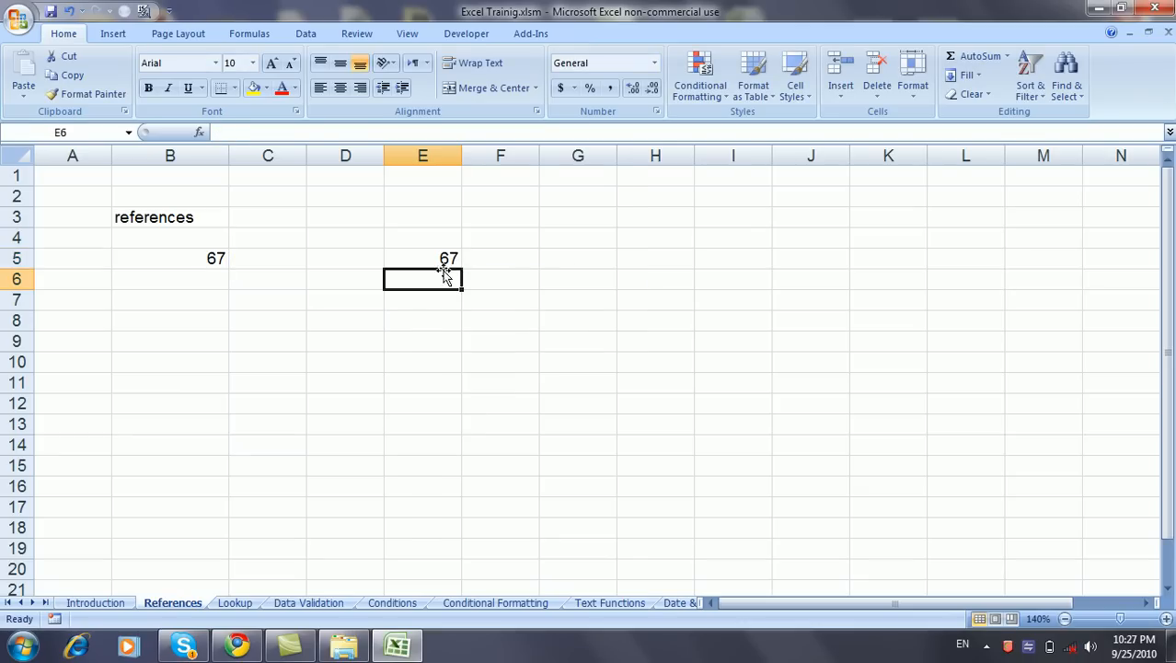
Change the source value in cell B5 to 50
click(221, 259)
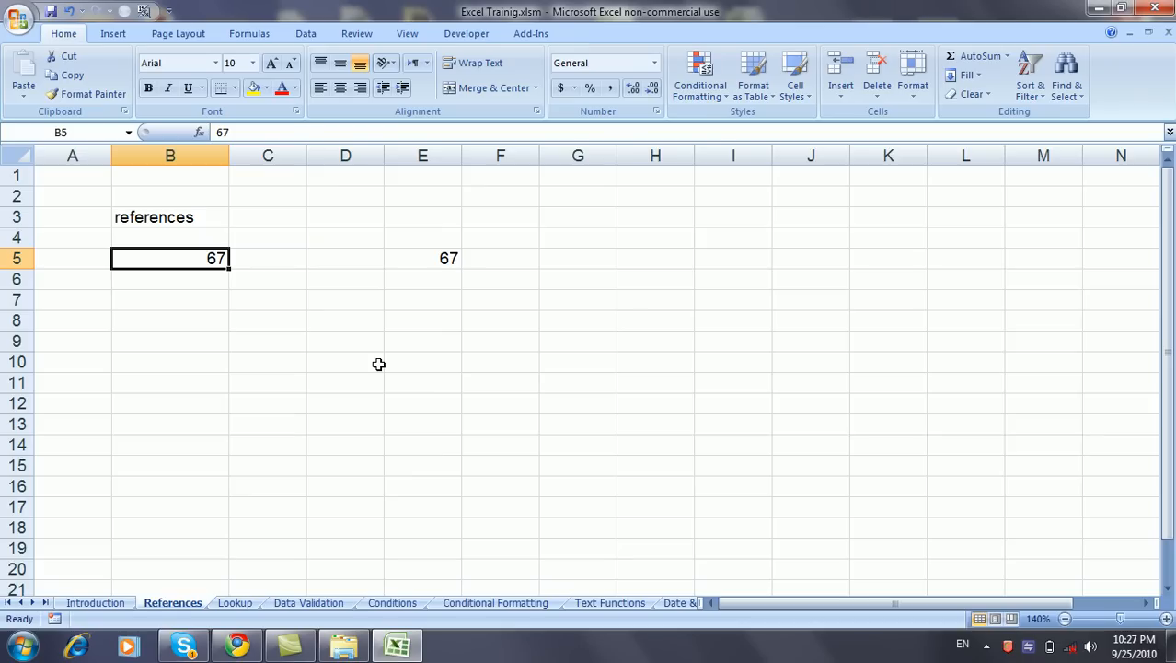
text(50)
key(Return)
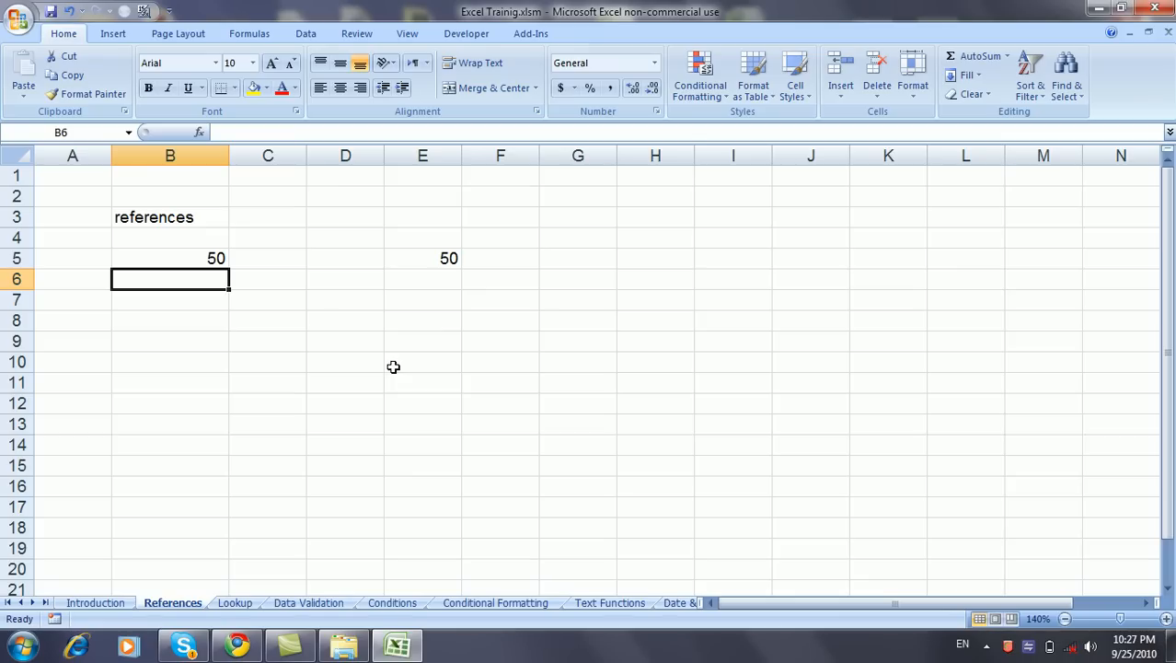
Copy the formula from cell E5 and paste it into cell G5
click(426, 265)
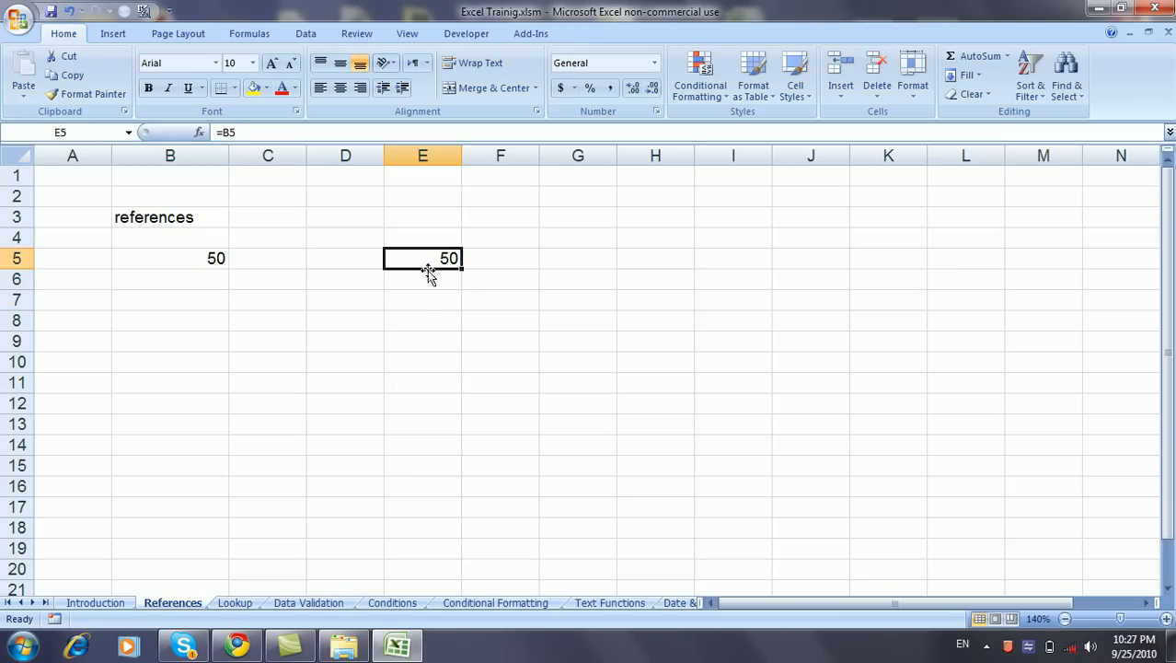
key(ctrl+c)
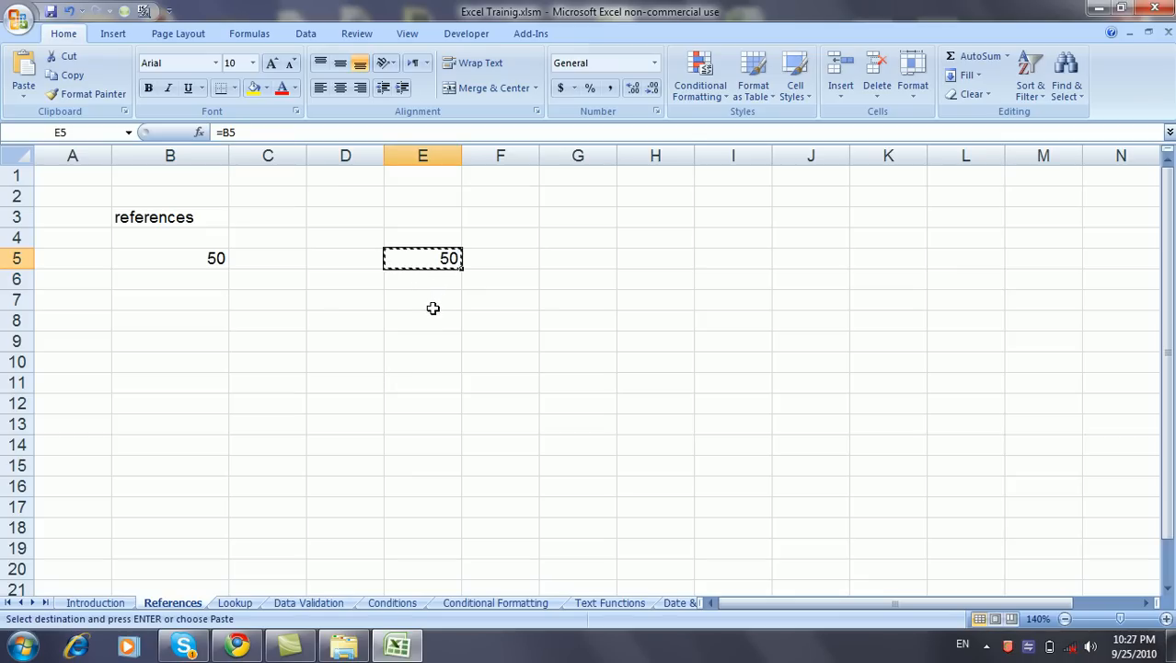
click(567, 256)
key(ctrl+v)
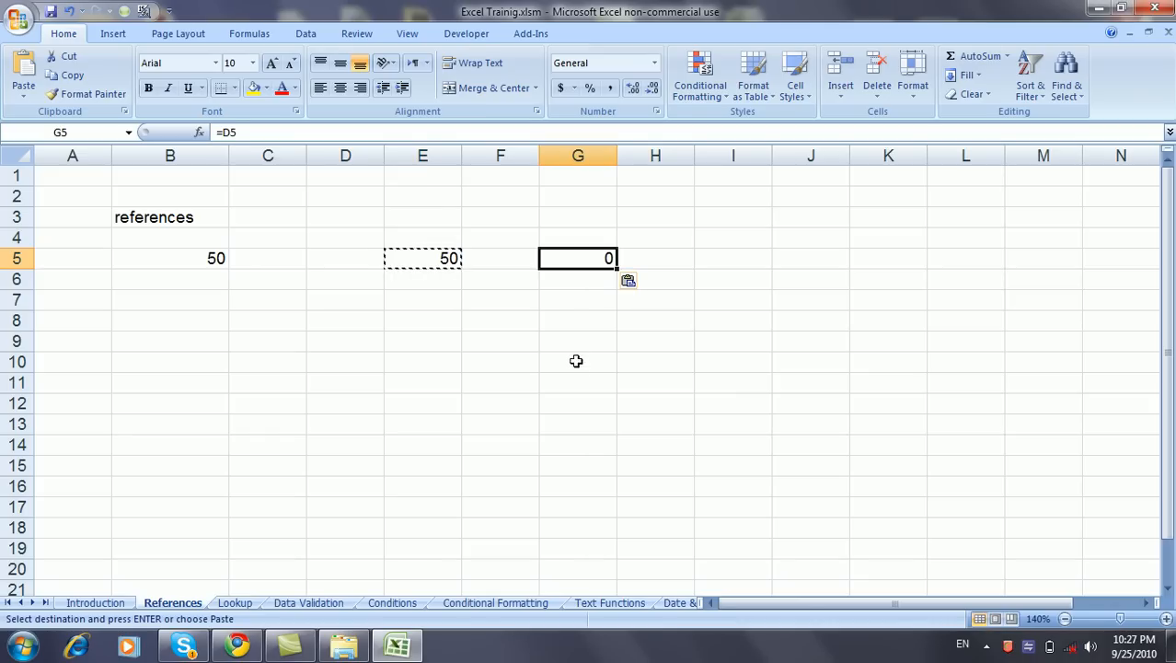
Inspect the pasted formula in cell G5 to see which cell it refers to
click(575, 302)
click(564, 272)
click(569, 256)
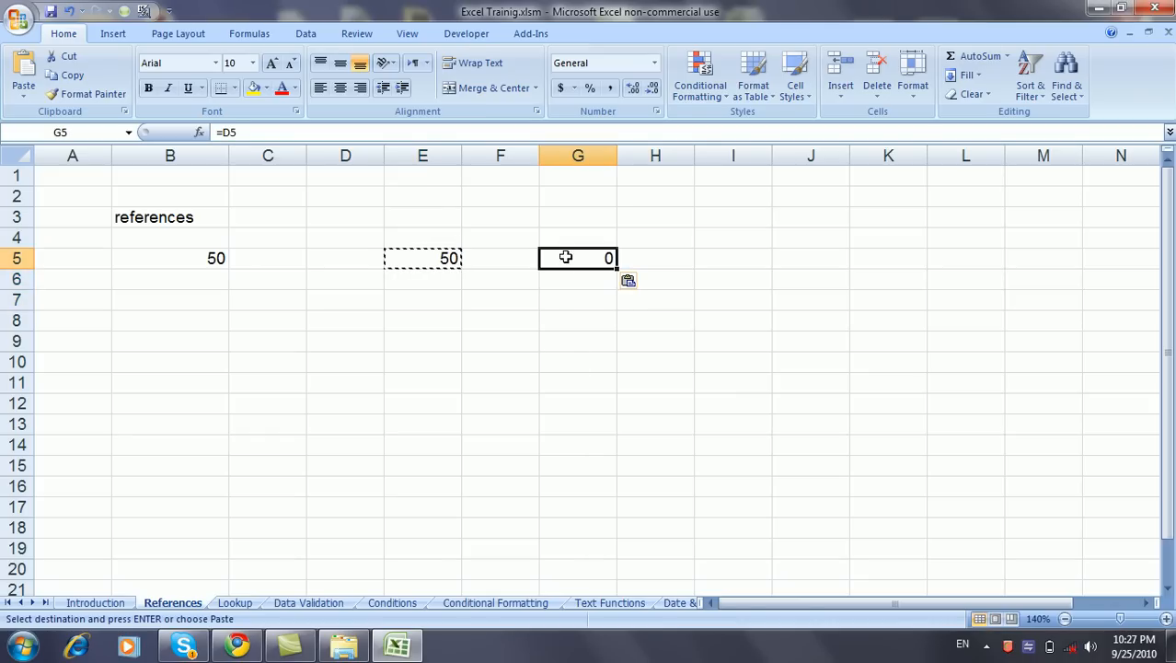
click(243, 132)
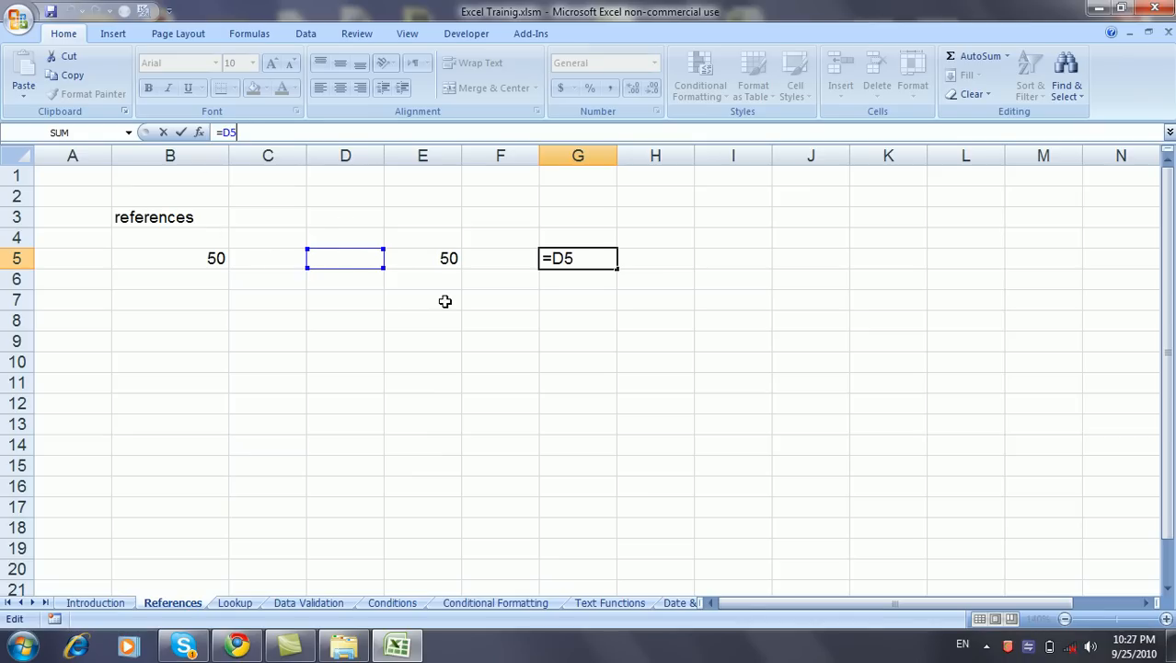
key(ctrl+Return)
click(567, 315)
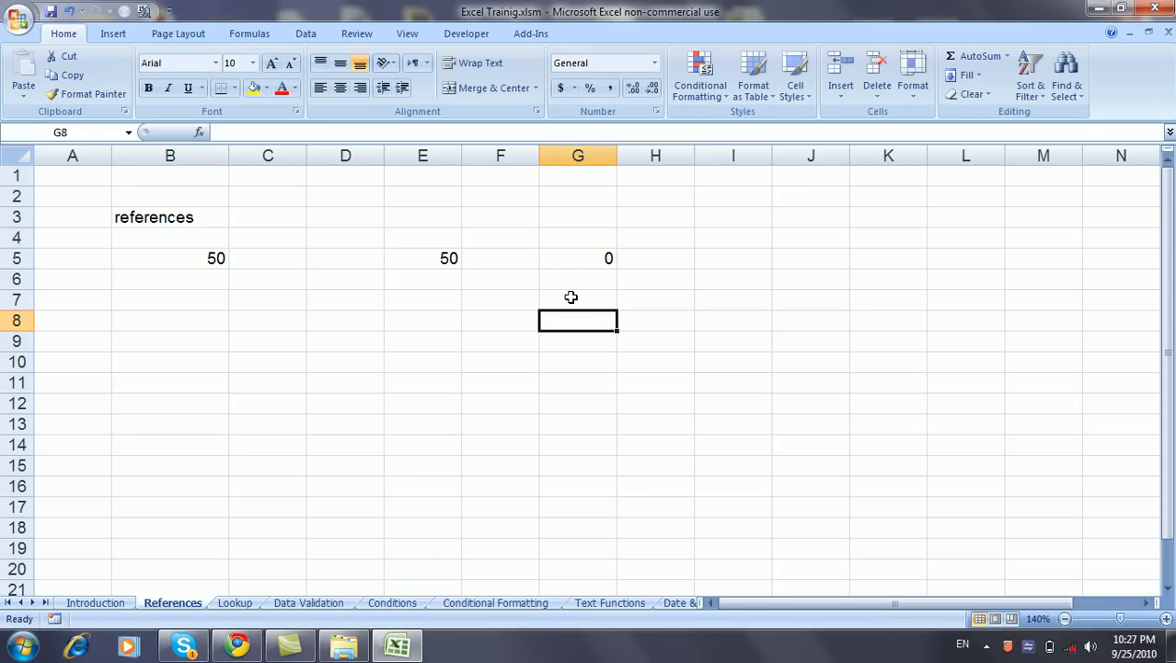
Compare the formulas in E5 and G5 to examine how the column reference shifts relative to source cell B5
click(431, 262)
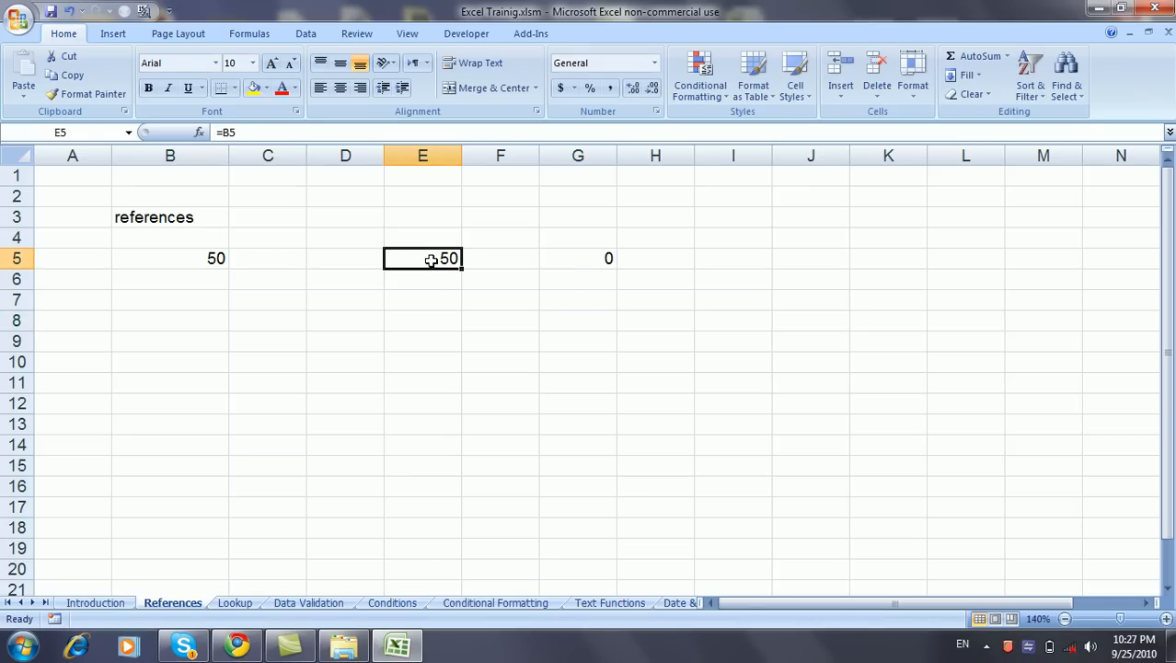
click(607, 260)
click(443, 260)
click(584, 258)
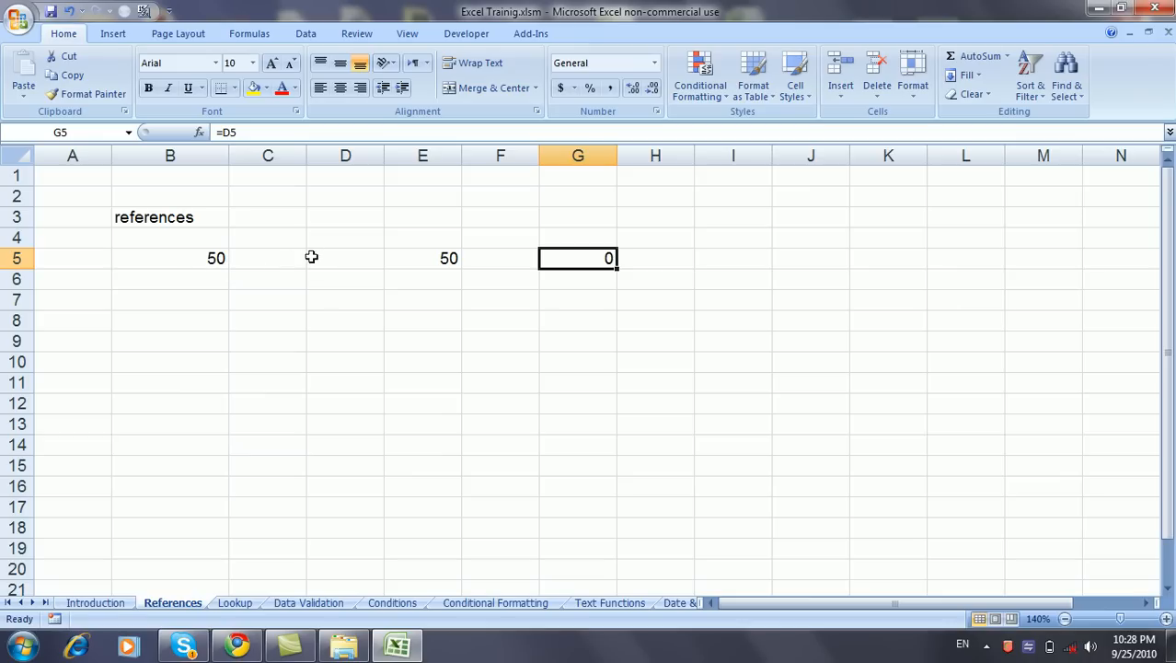
click(196, 263)
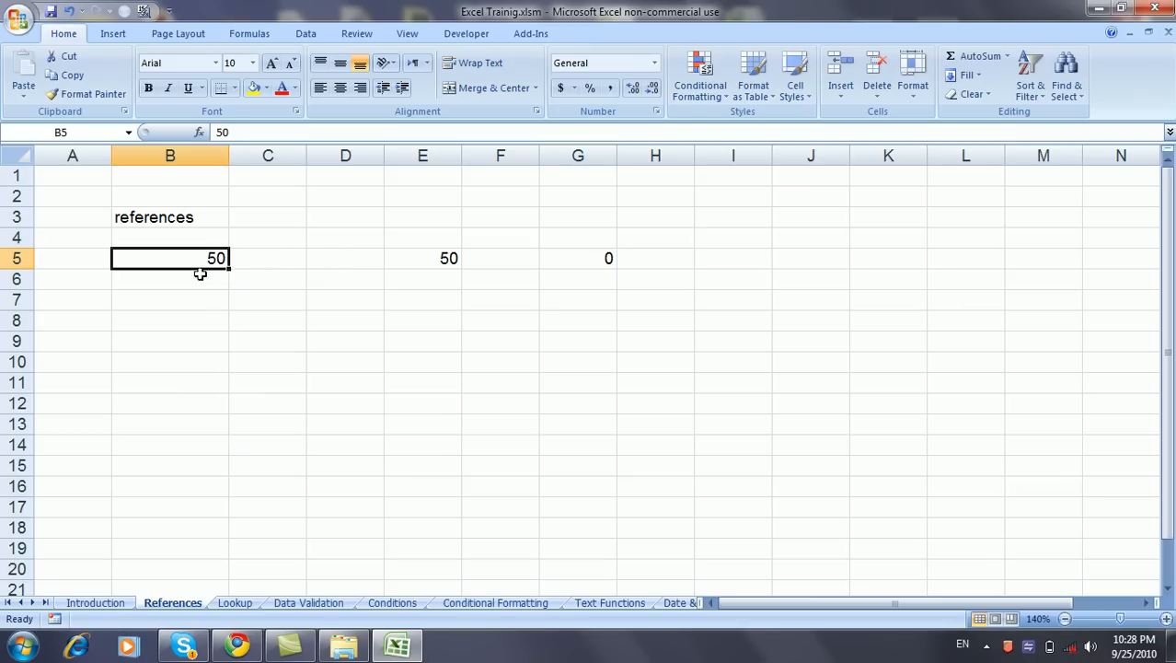
click(574, 261)
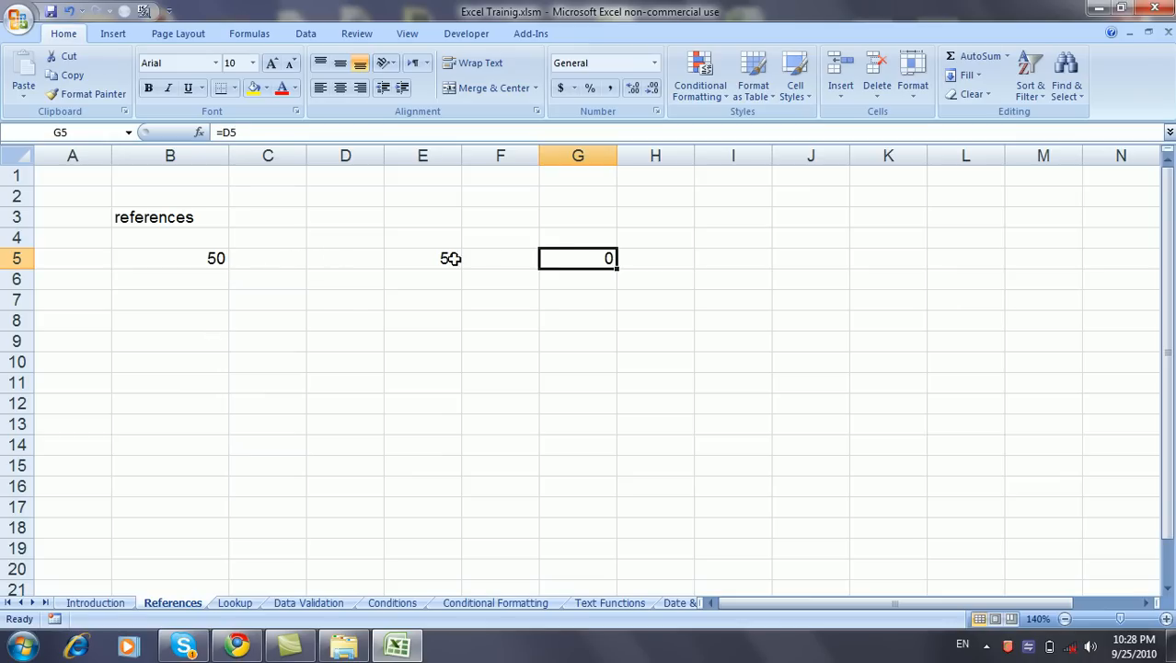
click(254, 135)
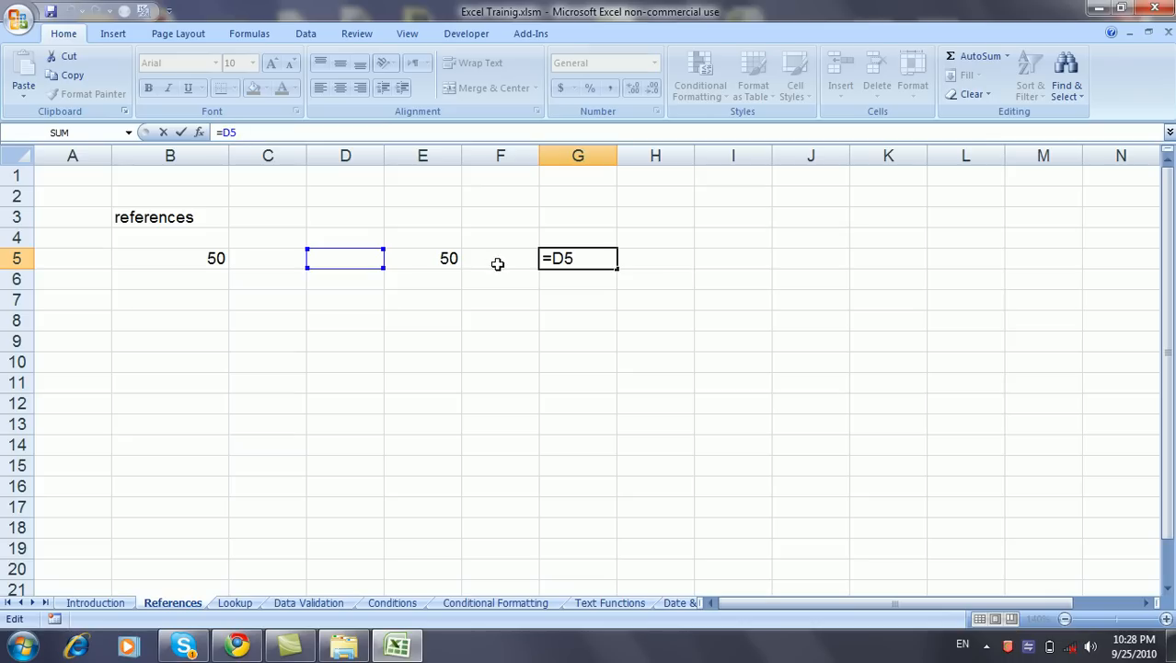
click(436, 262)
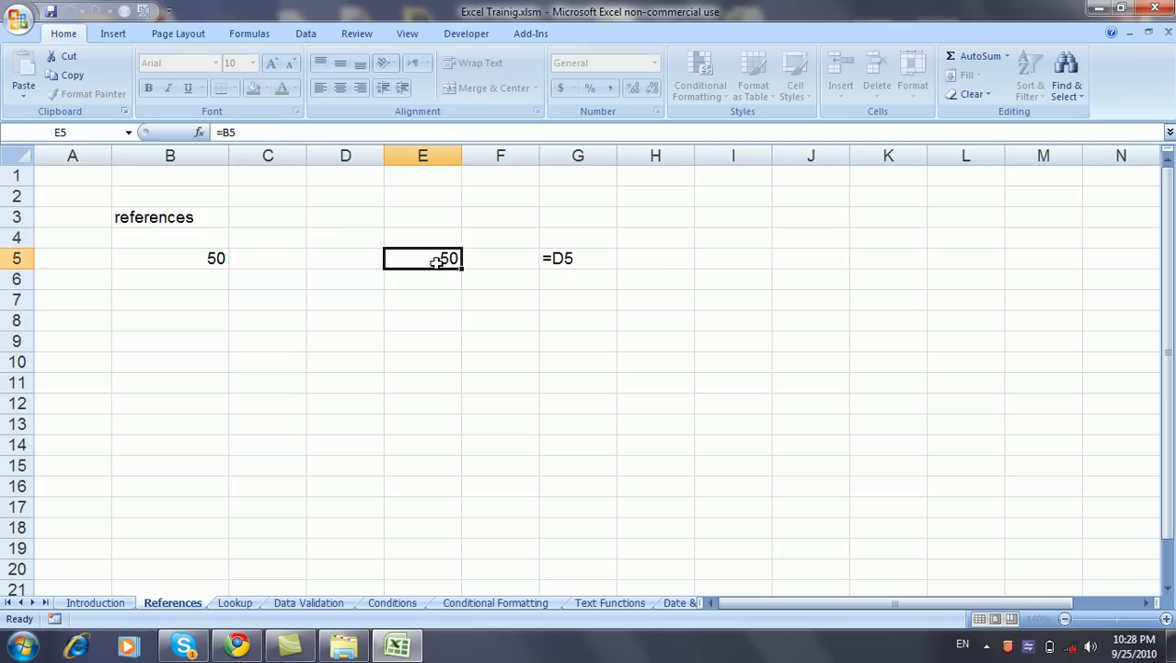
click(257, 132)
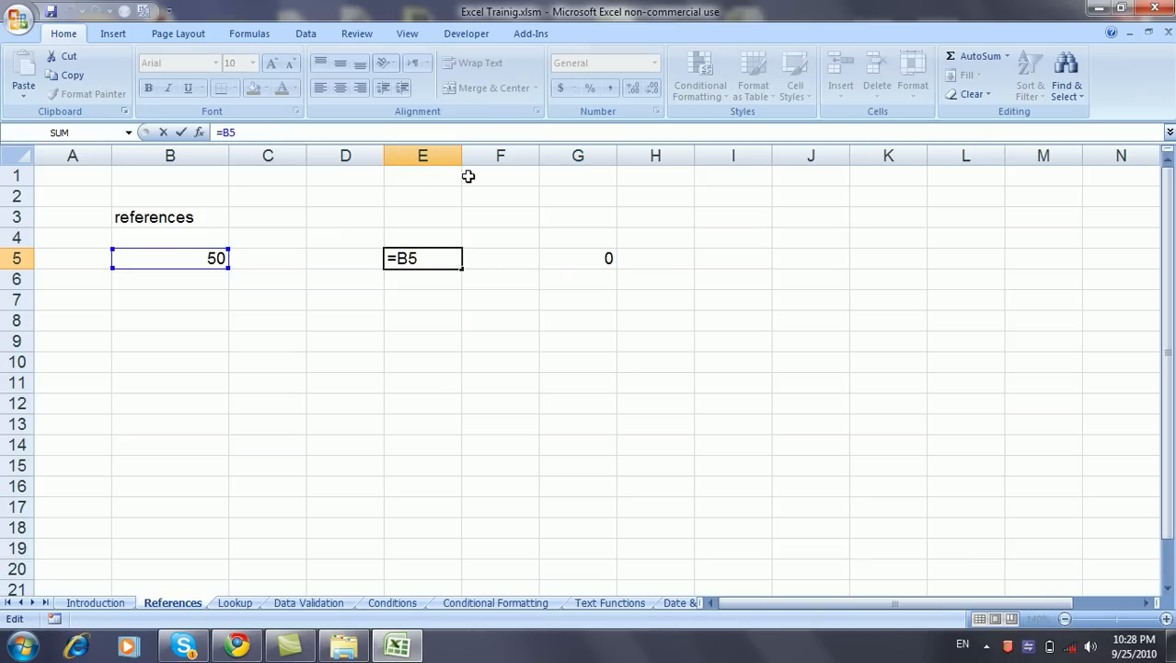
click(596, 158)
click(589, 258)
click(258, 132)
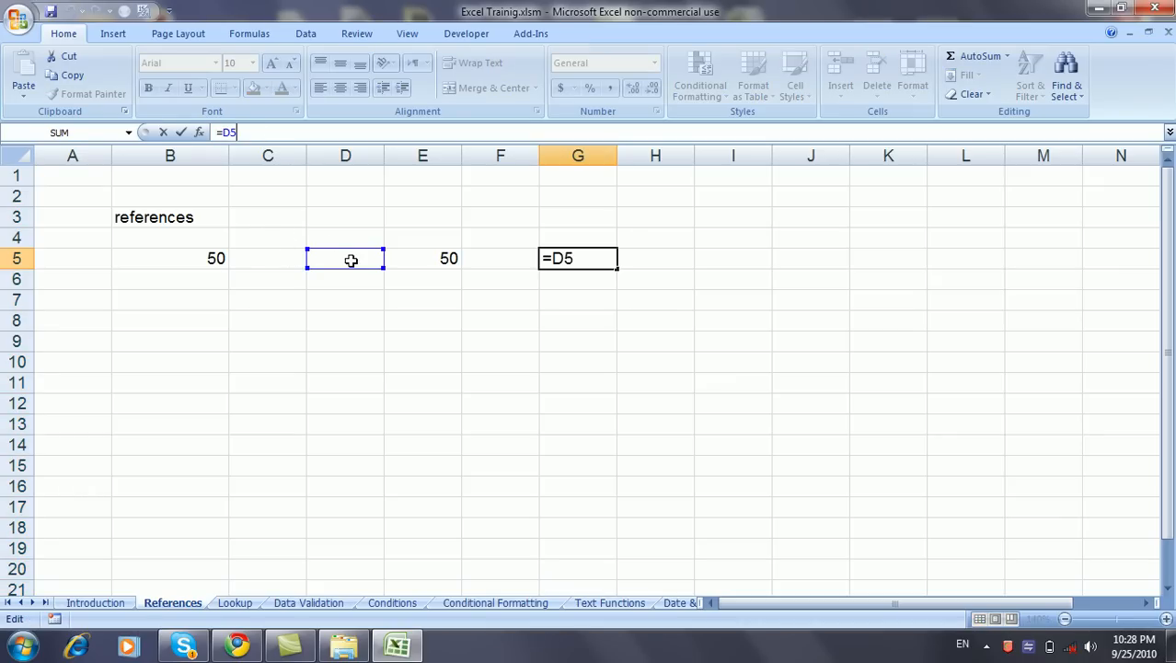
key(ctrl+Return)
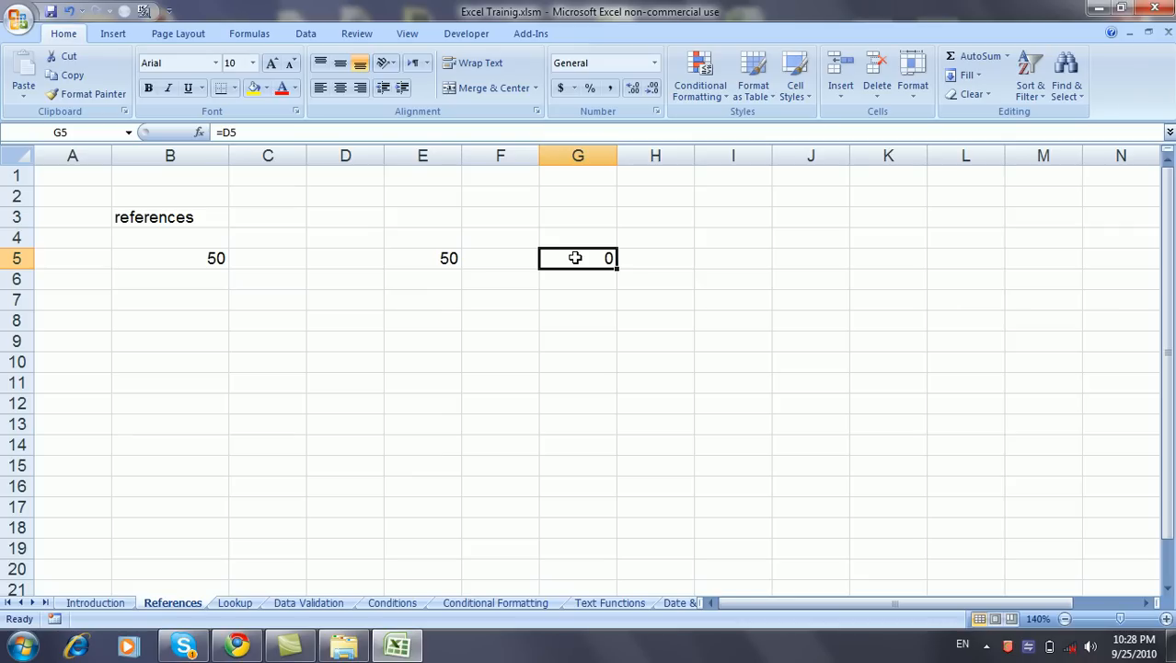
Copy the formula from cell E5 and paste it into cell E8
key(ctrl+c)
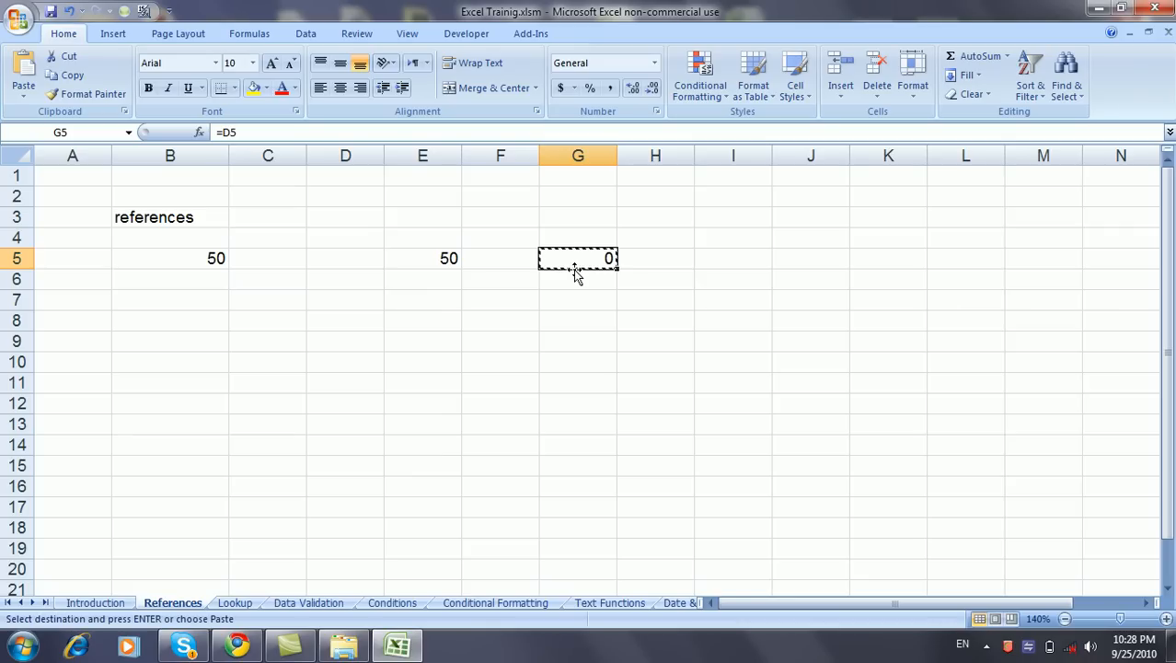
click(441, 258)
key(ctrl+c)
click(454, 322)
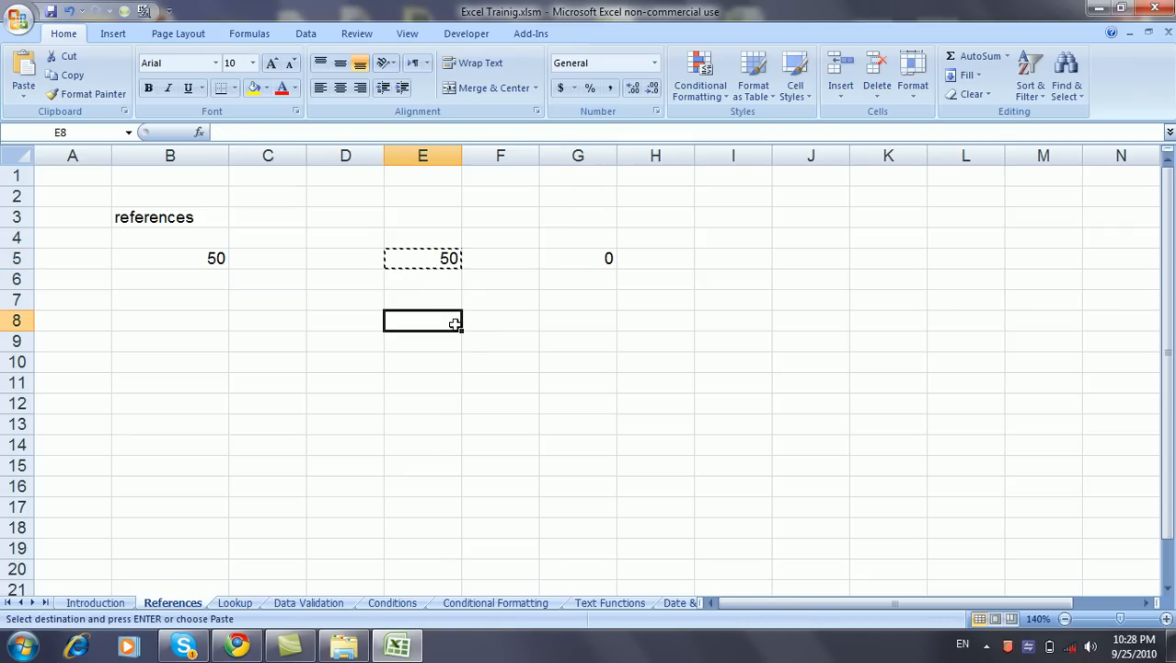
key(ctrl+v)
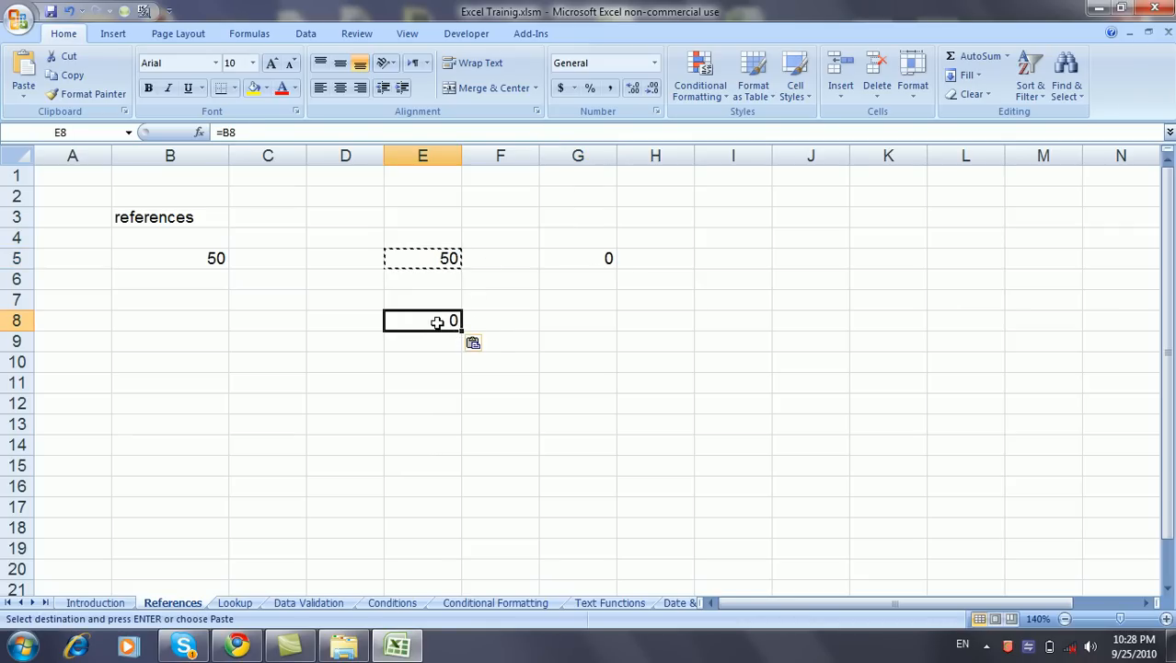
Compare the formula in E8 with the one in E5 to examine how the row reference shifts
click(251, 132)
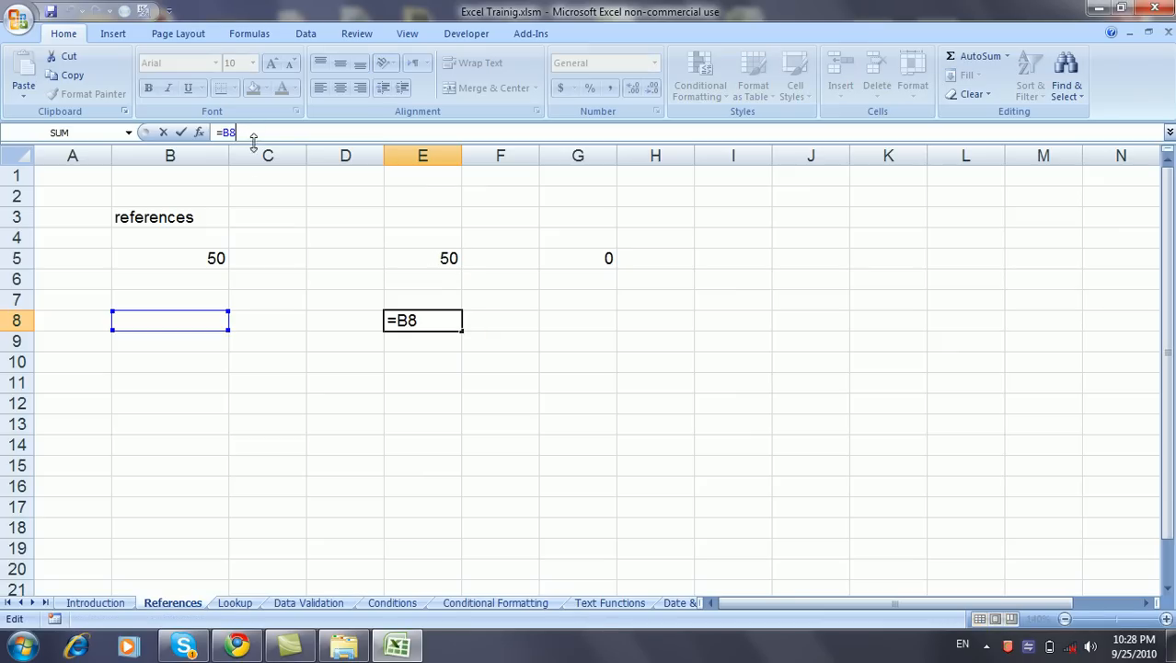
click(411, 255)
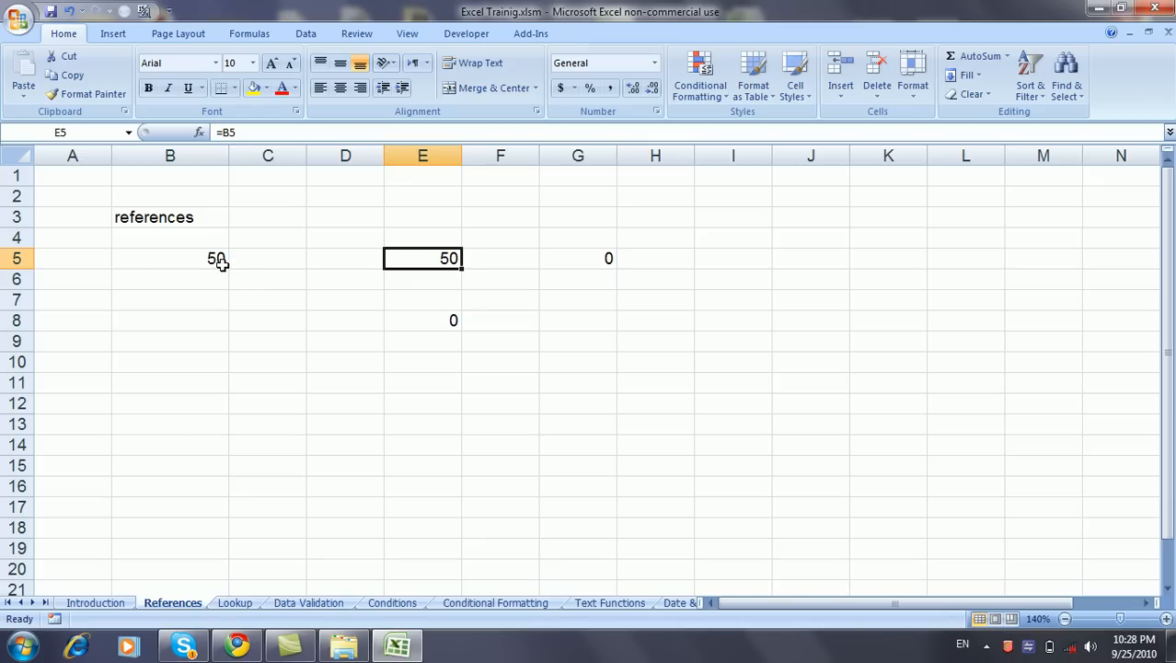
click(423, 330)
double_click(423, 330)
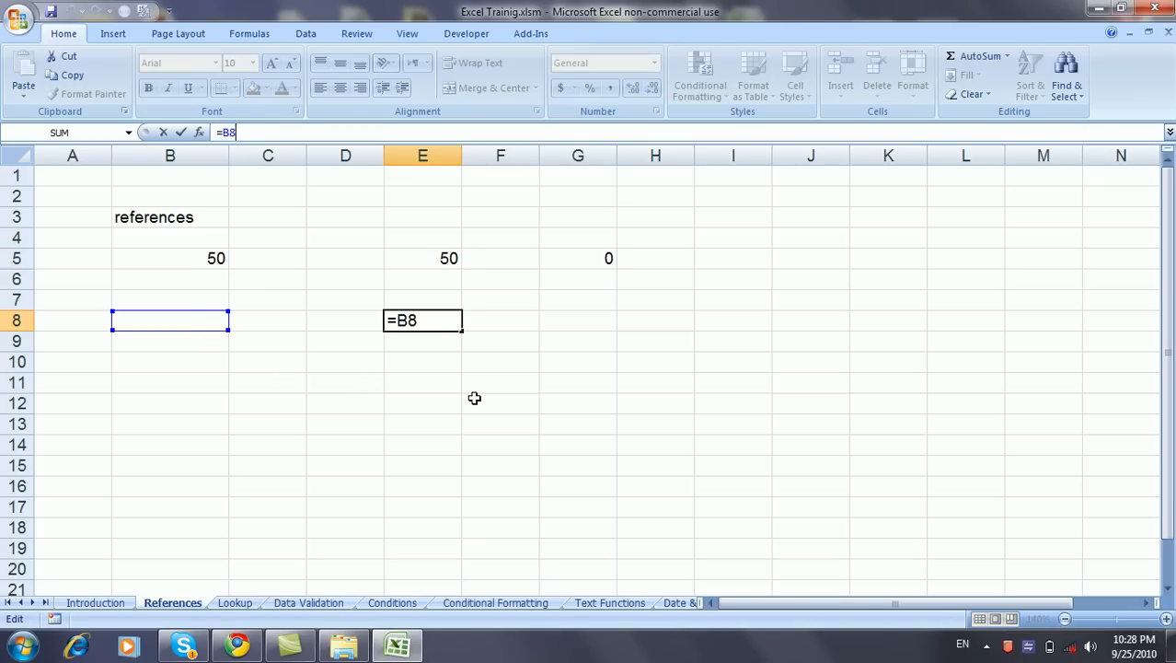
click(402, 378)
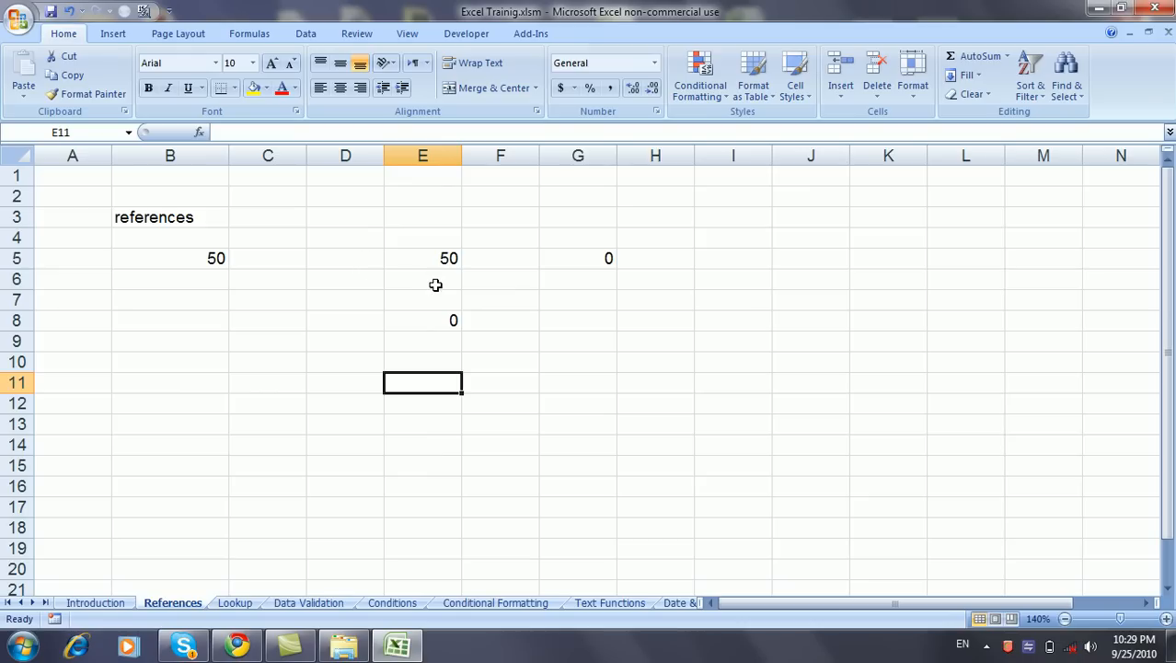
Enter a formula in cell F5 that refers to cell B5 with an absolute reference, =$B$5
click(503, 260)
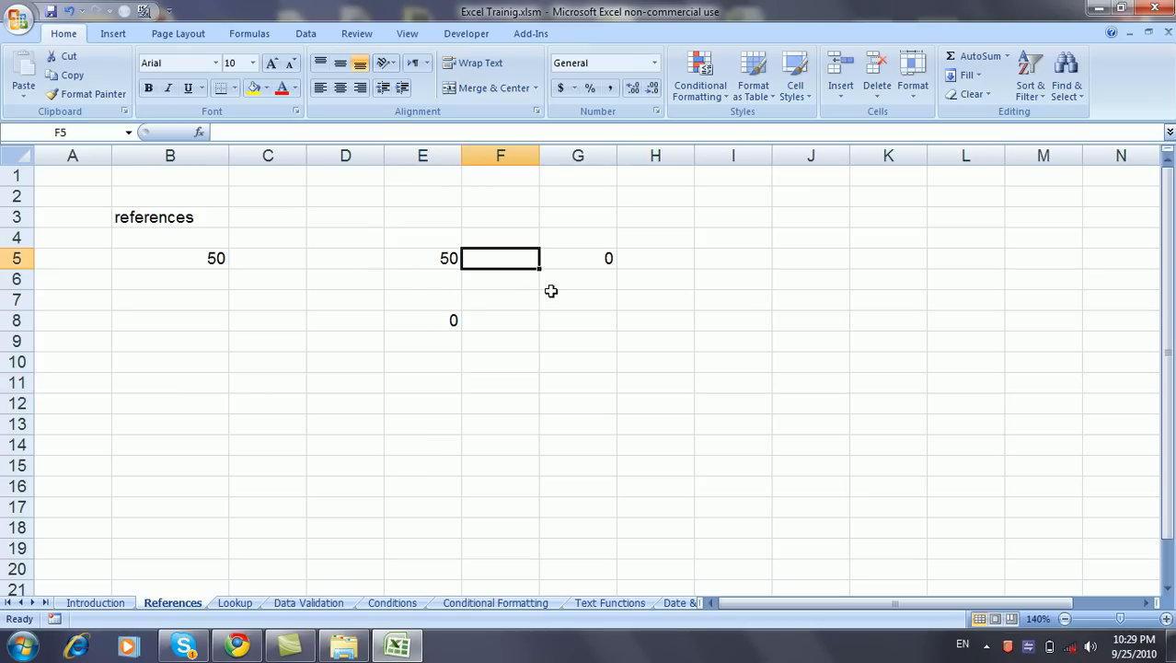
text(=)
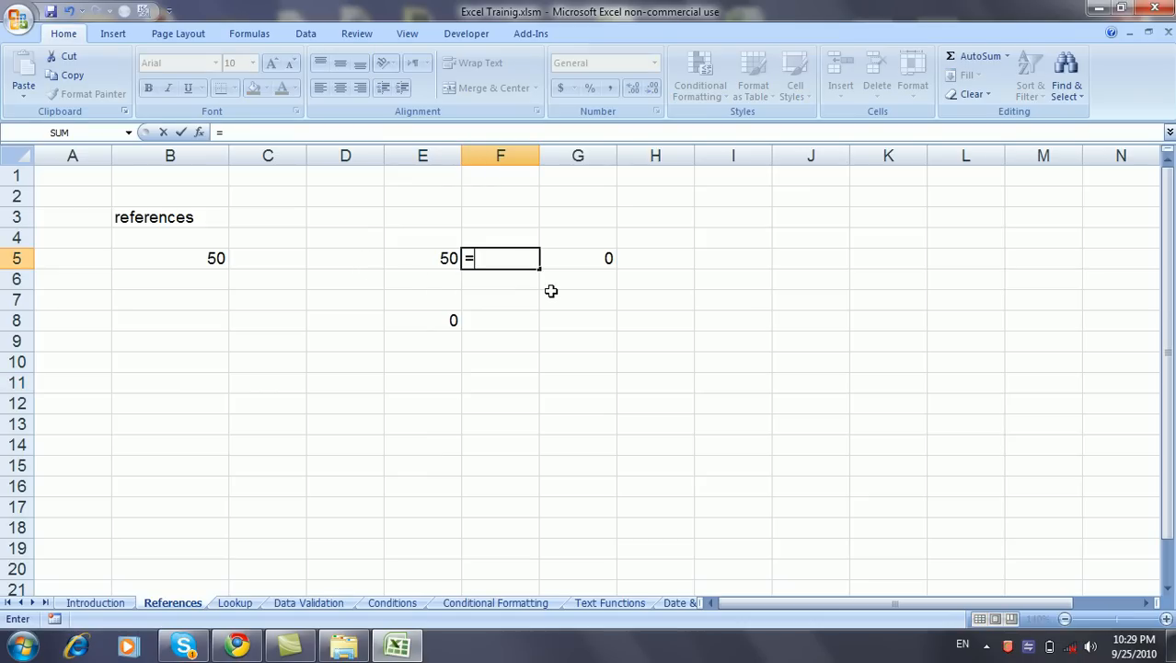
click(200, 253)
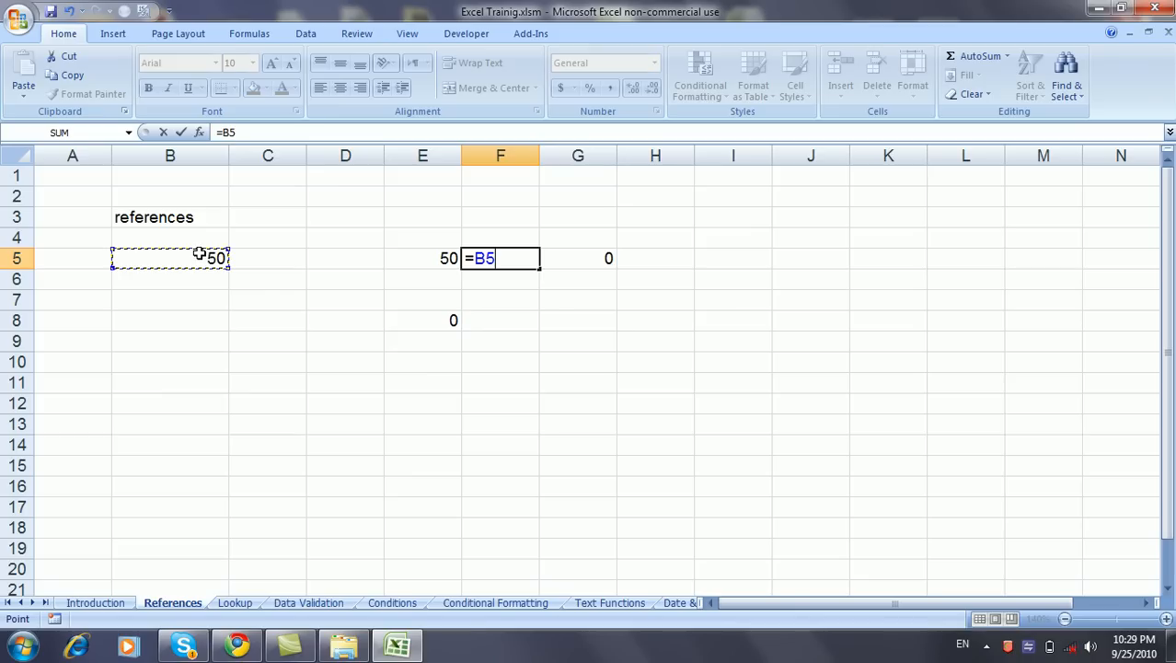
click(475, 258)
text($)
key(Right)
text($)
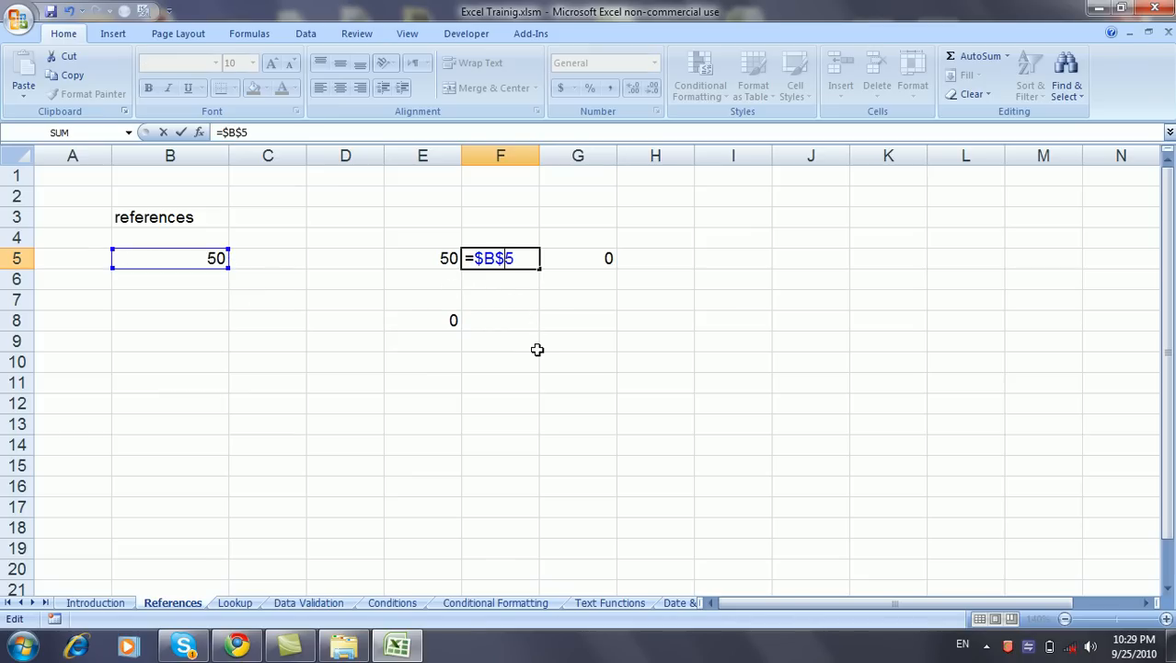
key(Return)
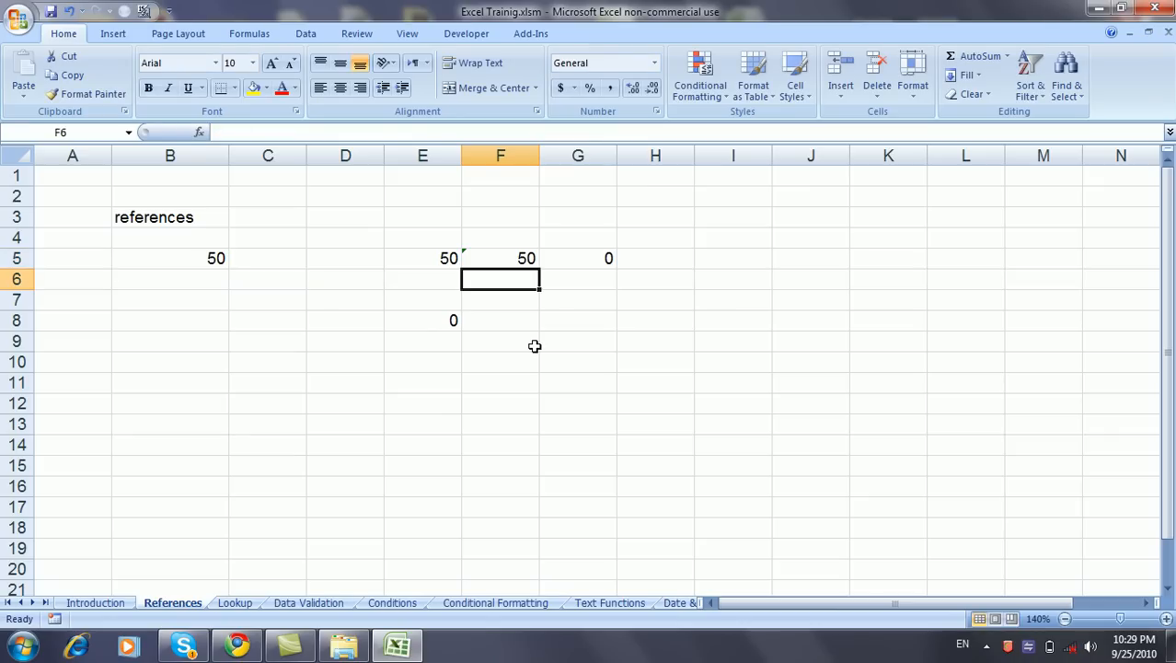
Copy the absolute-reference formula from cell F5 and paste it into cell G9
click(501, 257)
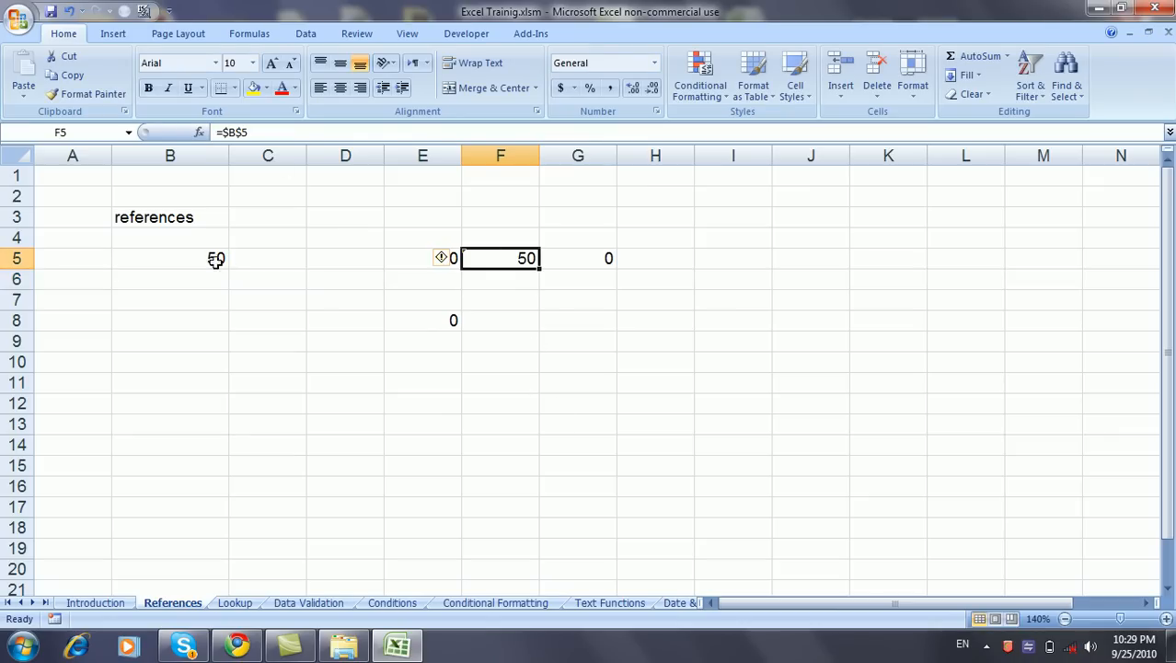
click(263, 134)
key(Escape)
key(ctrl+c)
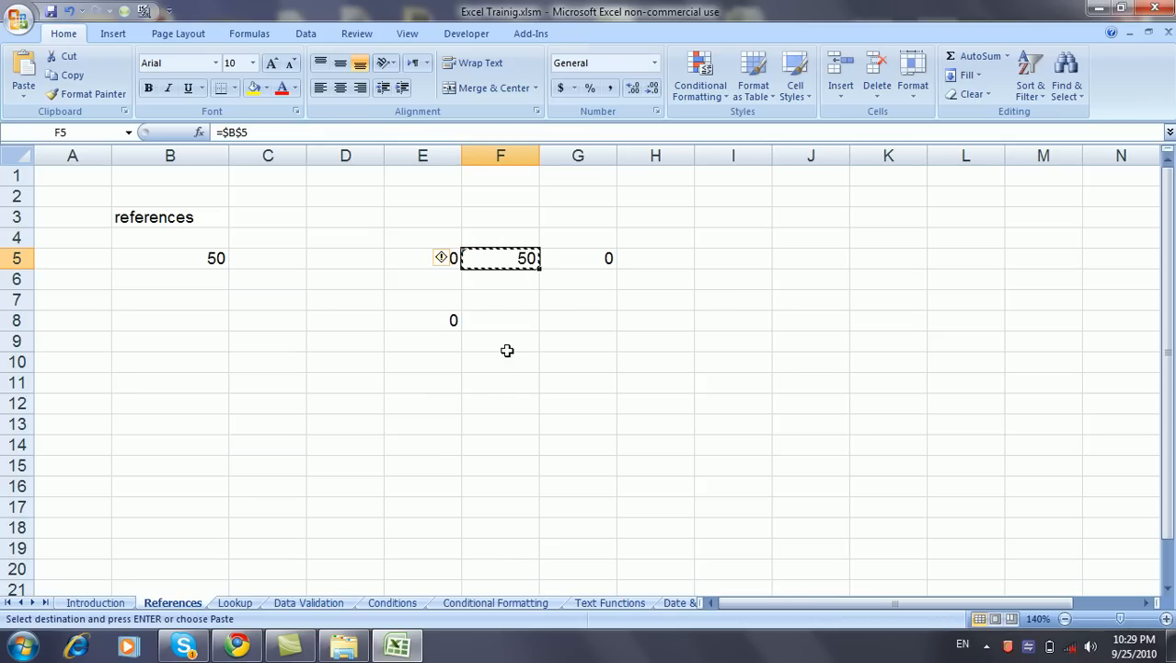
click(568, 339)
click(565, 395)
click(572, 341)
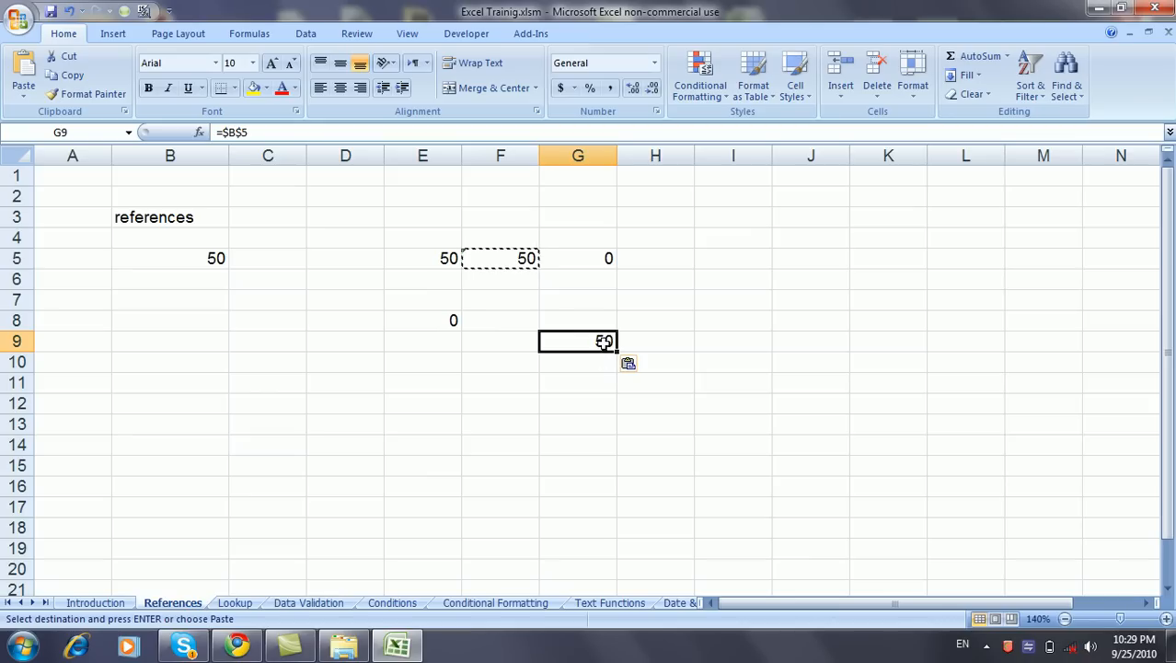
Paste the copied F5 formula into cells C10 and K6 as well
click(512, 267)
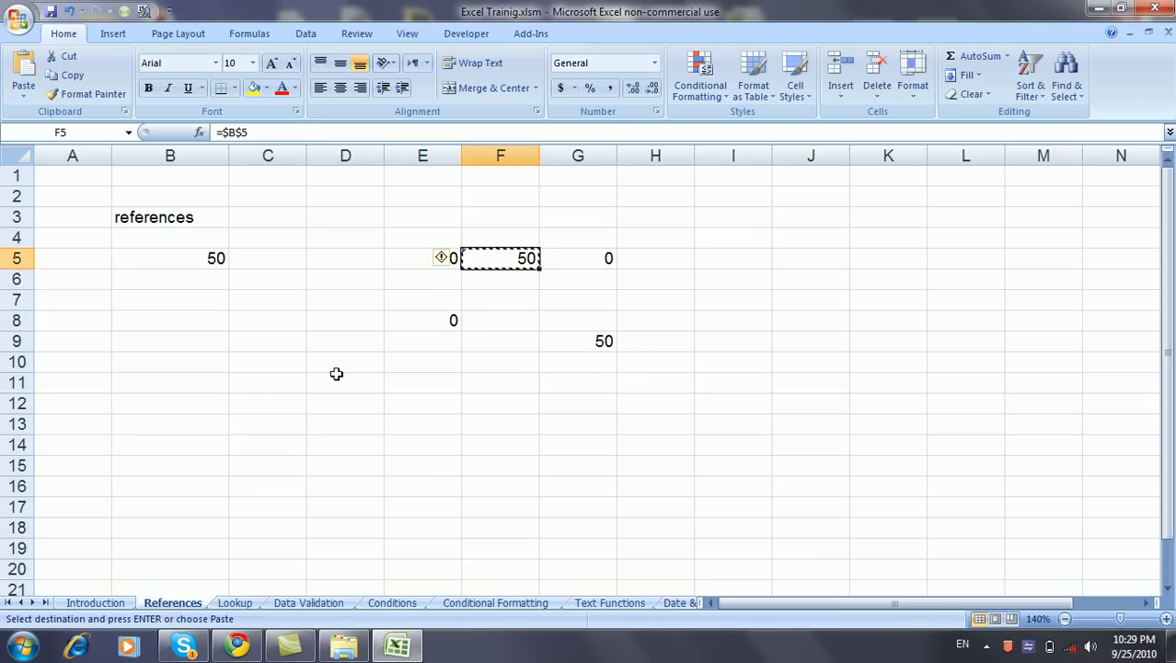
click(275, 363)
key(ctrl+v)
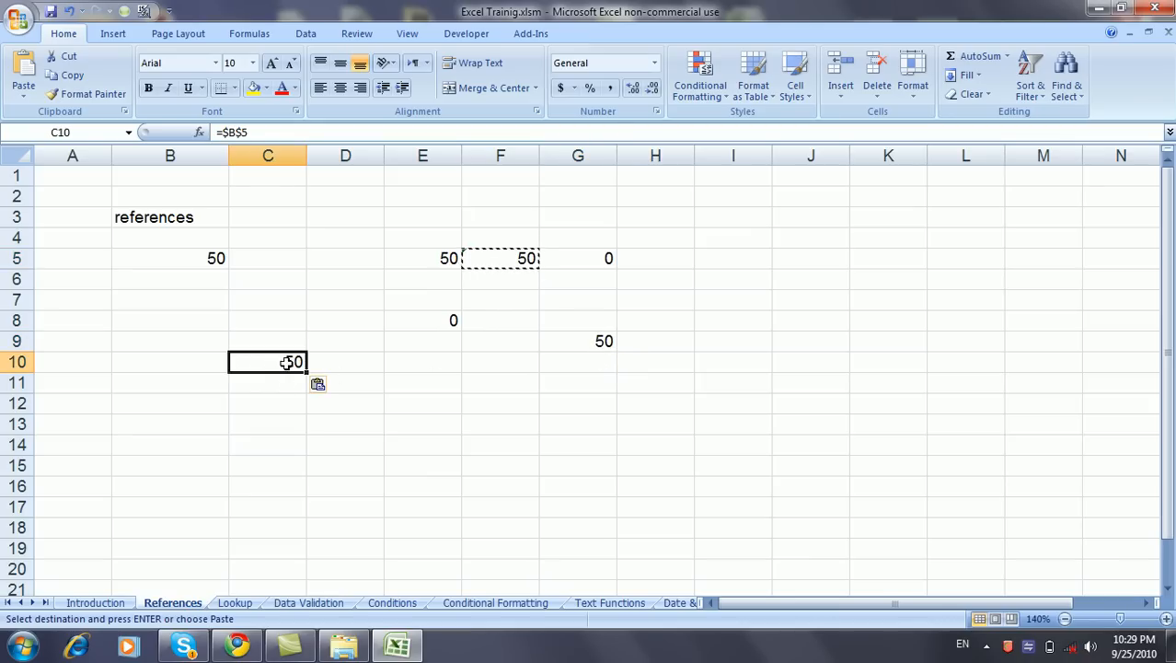
click(497, 267)
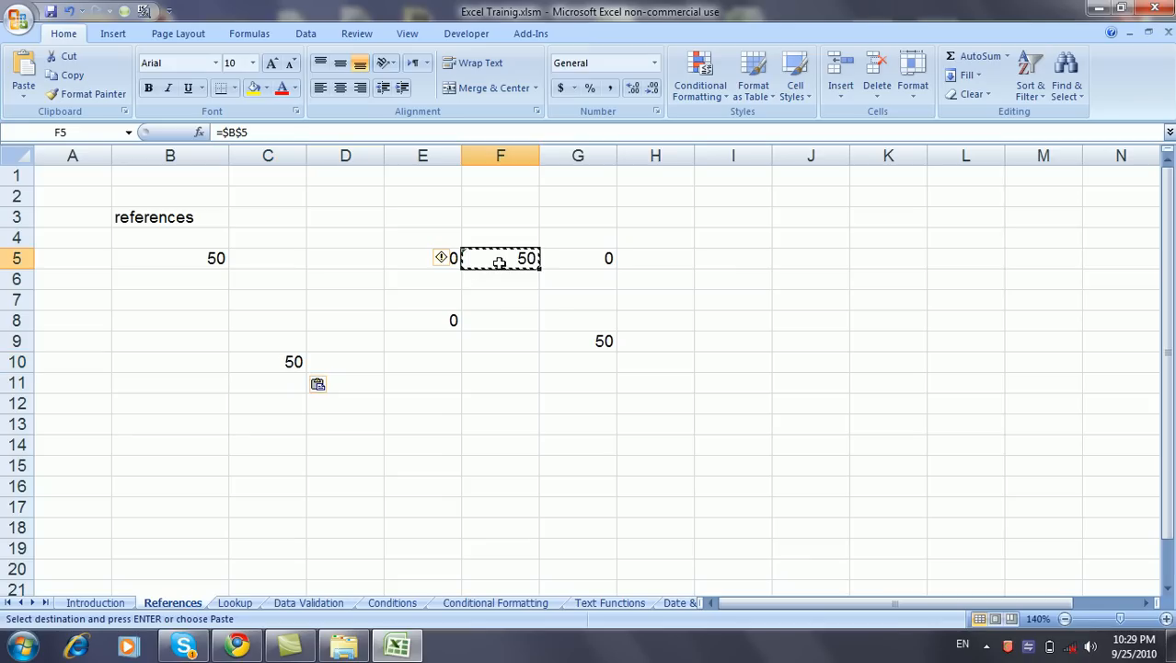
click(875, 280)
key(ctrl+v)
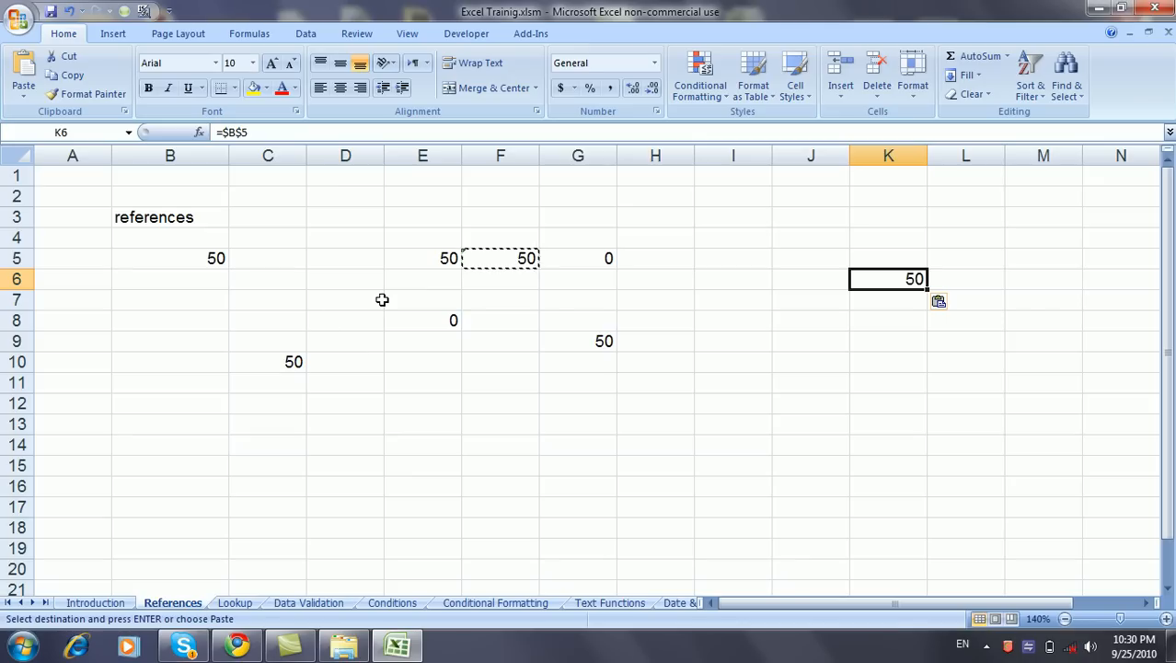
Clear the contents of the range B5:L11 on the References sheet
drag(173, 250, 350, 280)
drag(559, 302, 992, 381)
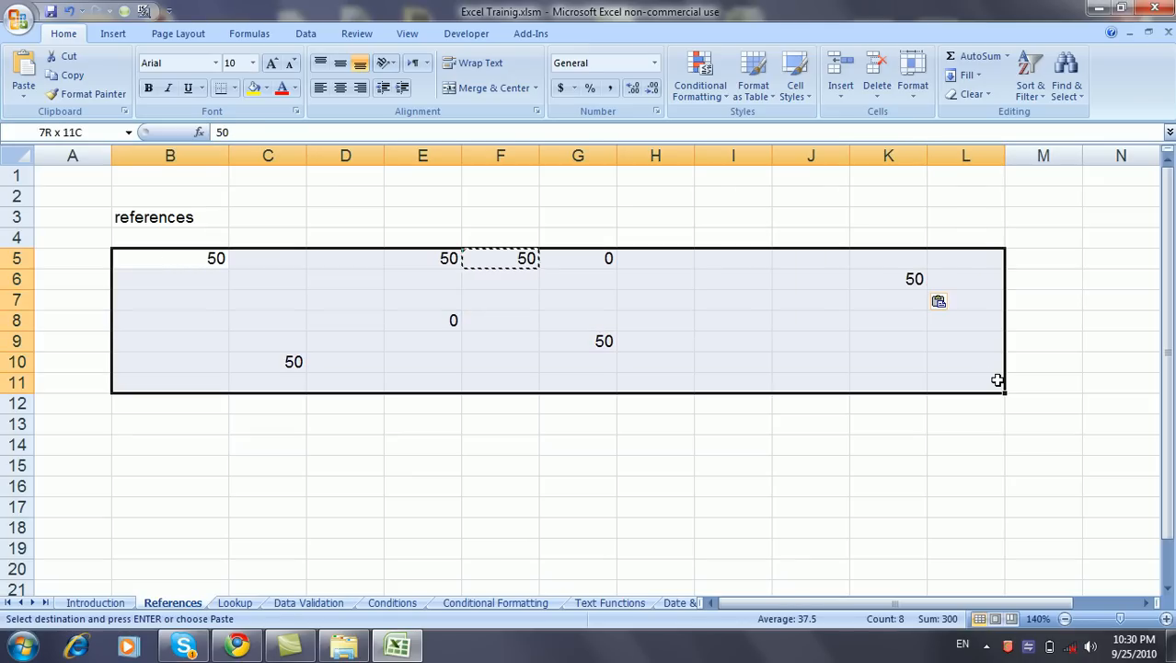
key(Delete)
click(354, 306)
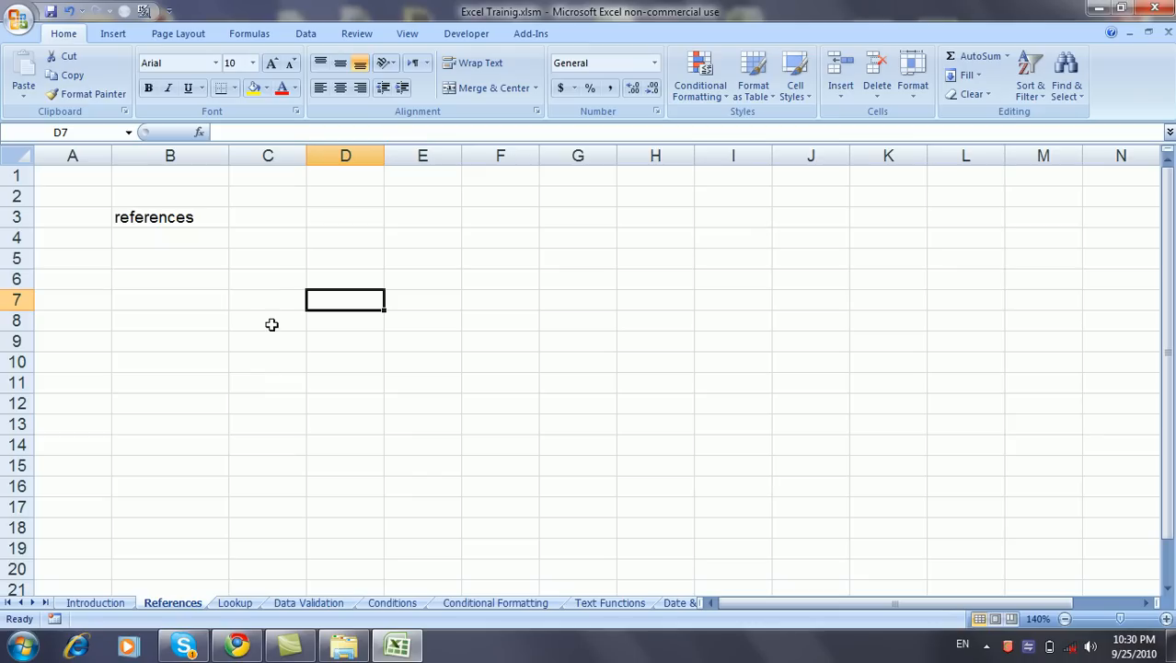
Copy the ages in C3:C12 of the Introduction sheet and paste them into the References sheet starting at cell C5
click(257, 257)
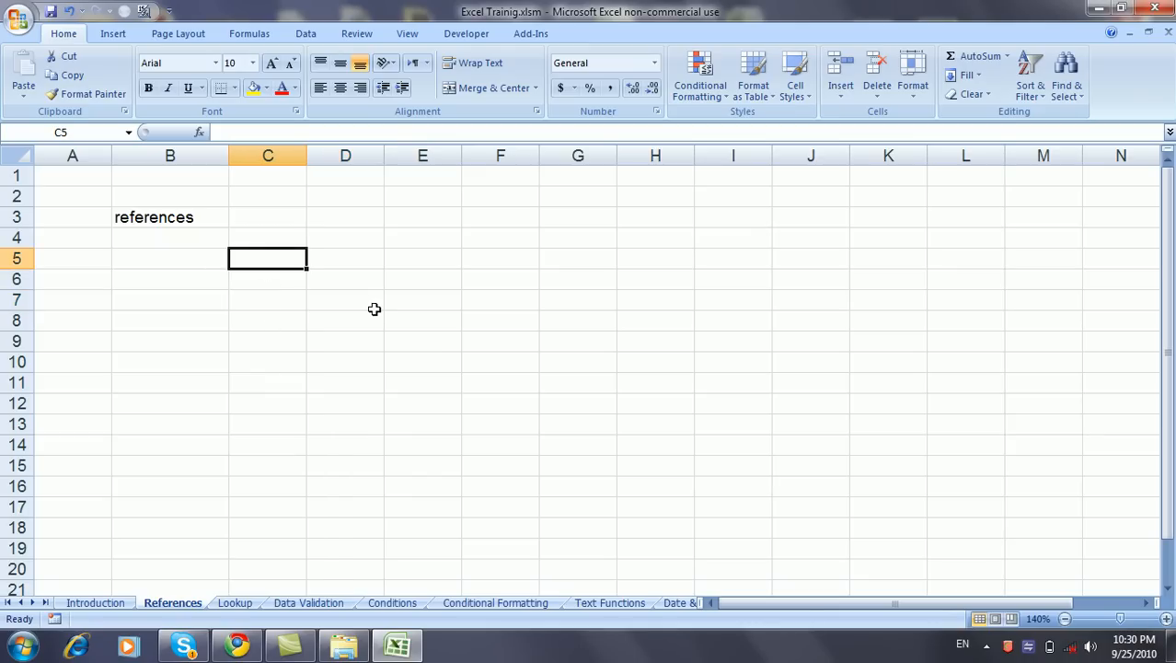
click(94, 602)
drag(378, 200, 385, 366)
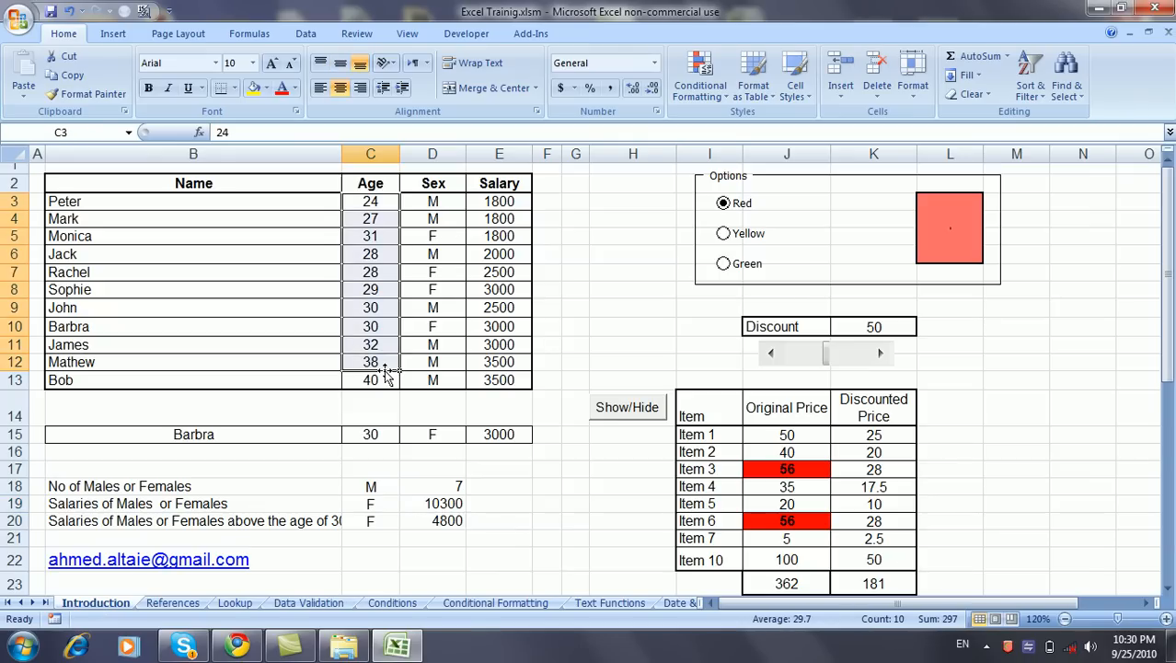
key(ctrl+c)
click(173, 602)
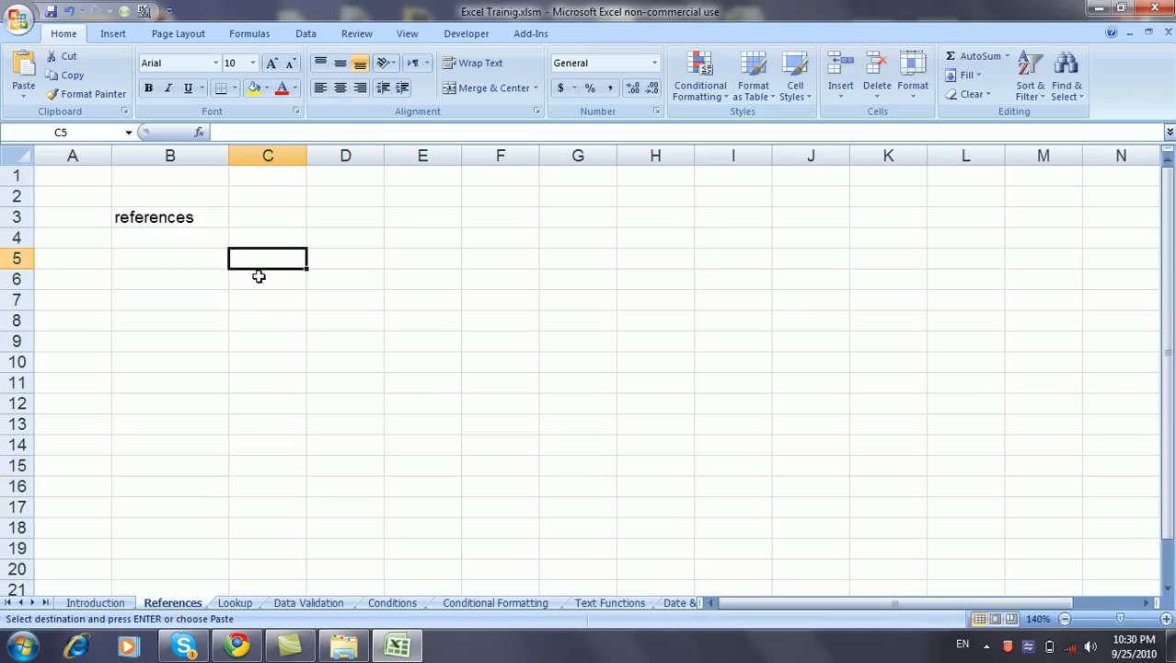
key(ctrl+v)
click(372, 319)
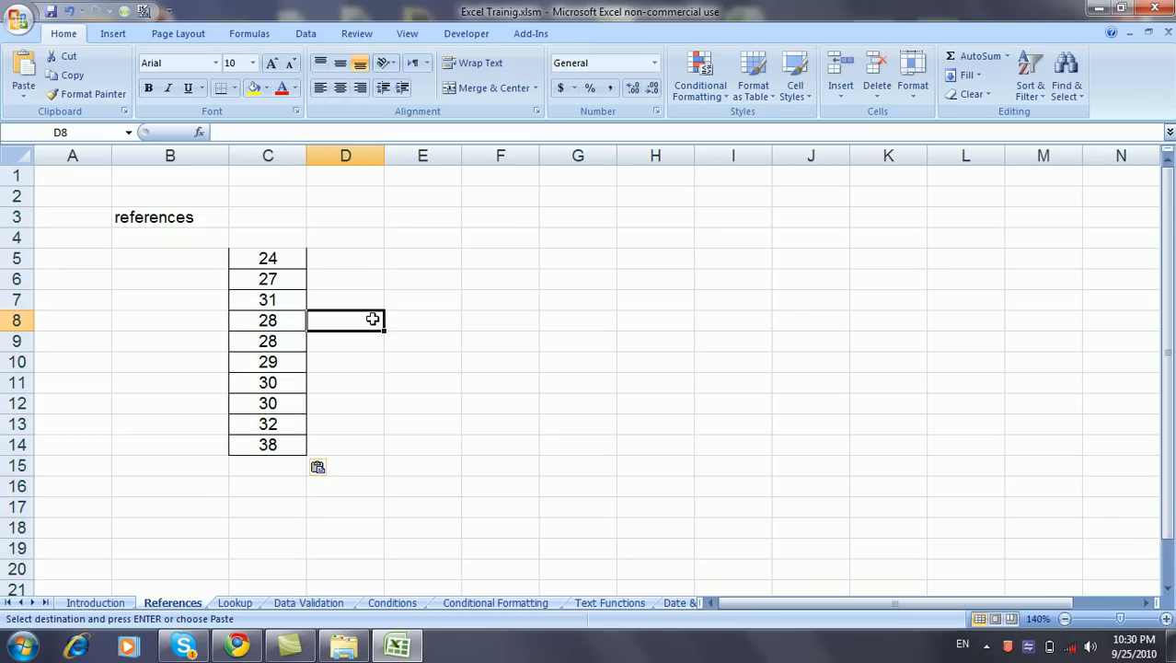
Head the pasted number column with "Cost Price" in cell C4 and autofit the width of column C
click(287, 258)
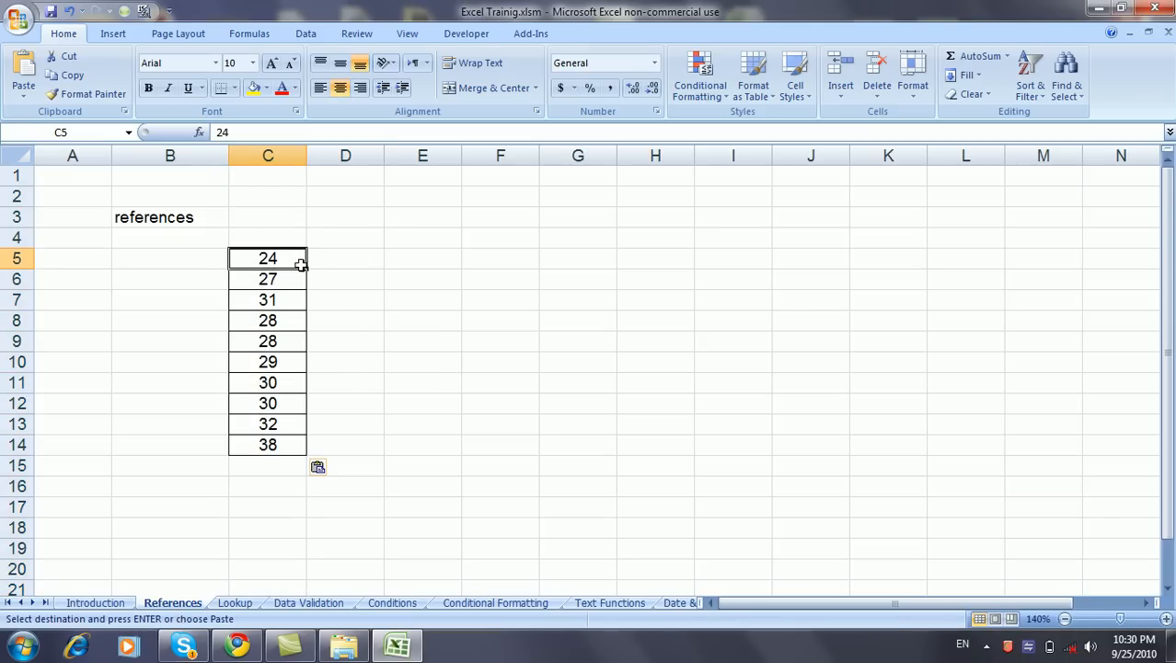
click(271, 240)
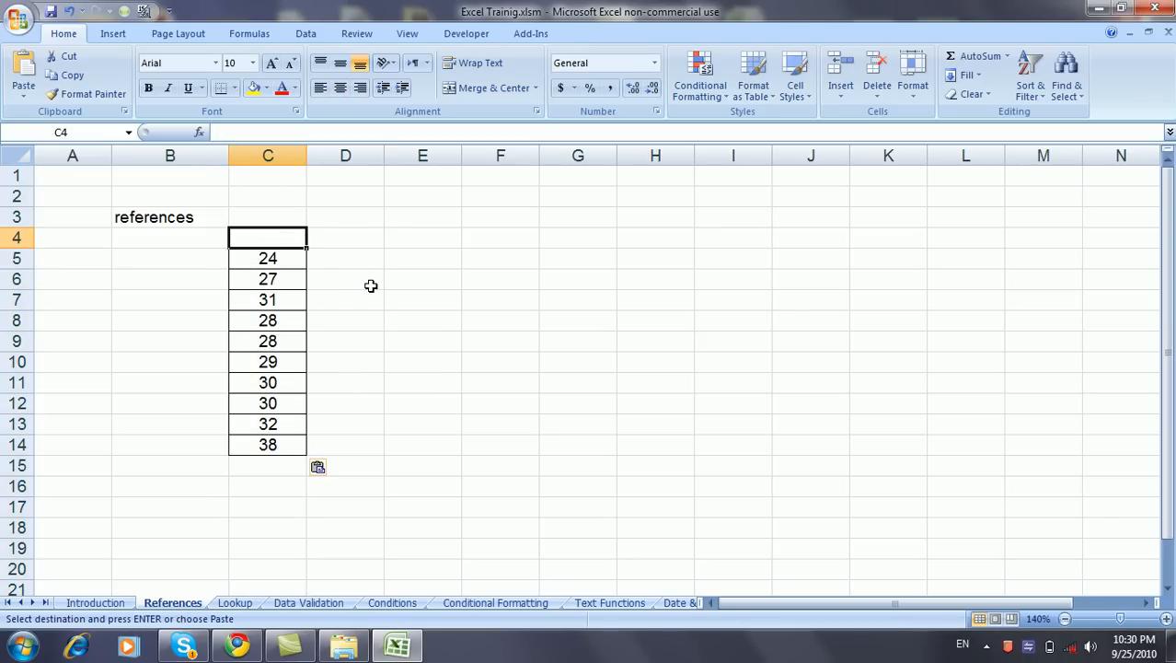
text(Prices)
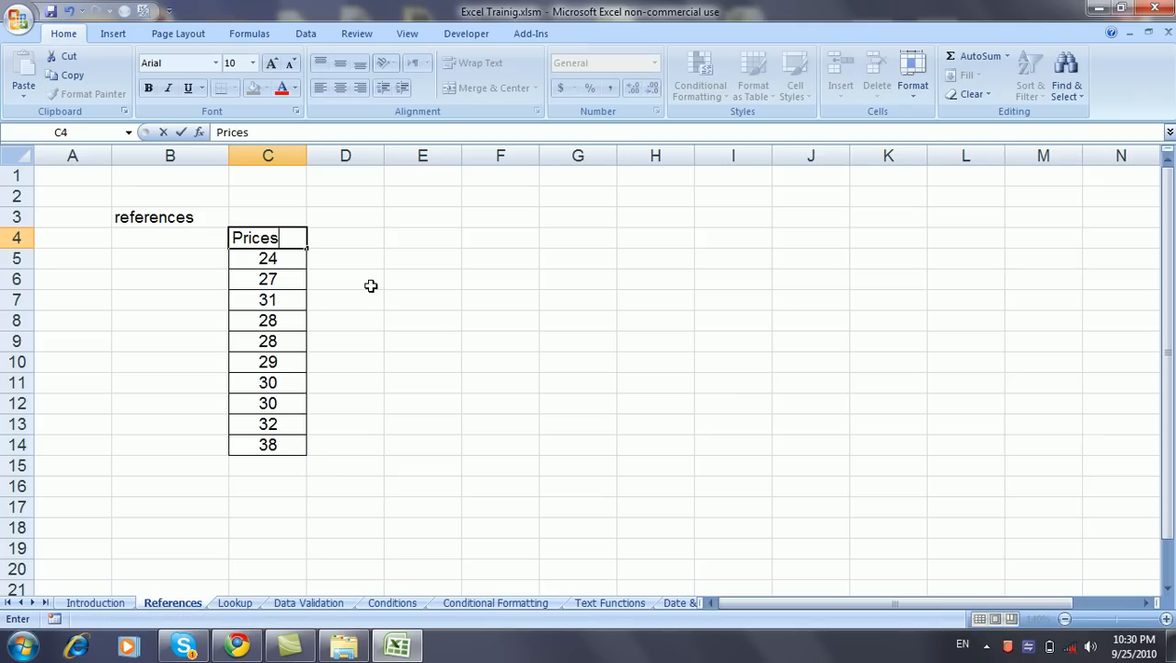
key(Tab)
click(286, 241)
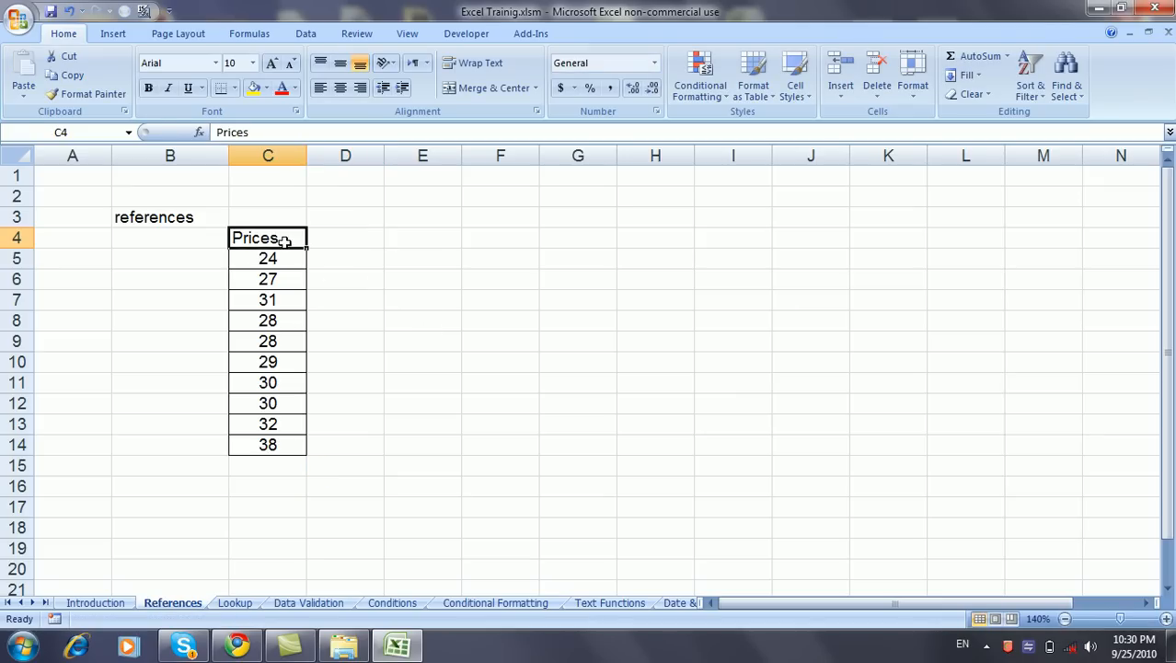
text(Cost Price)
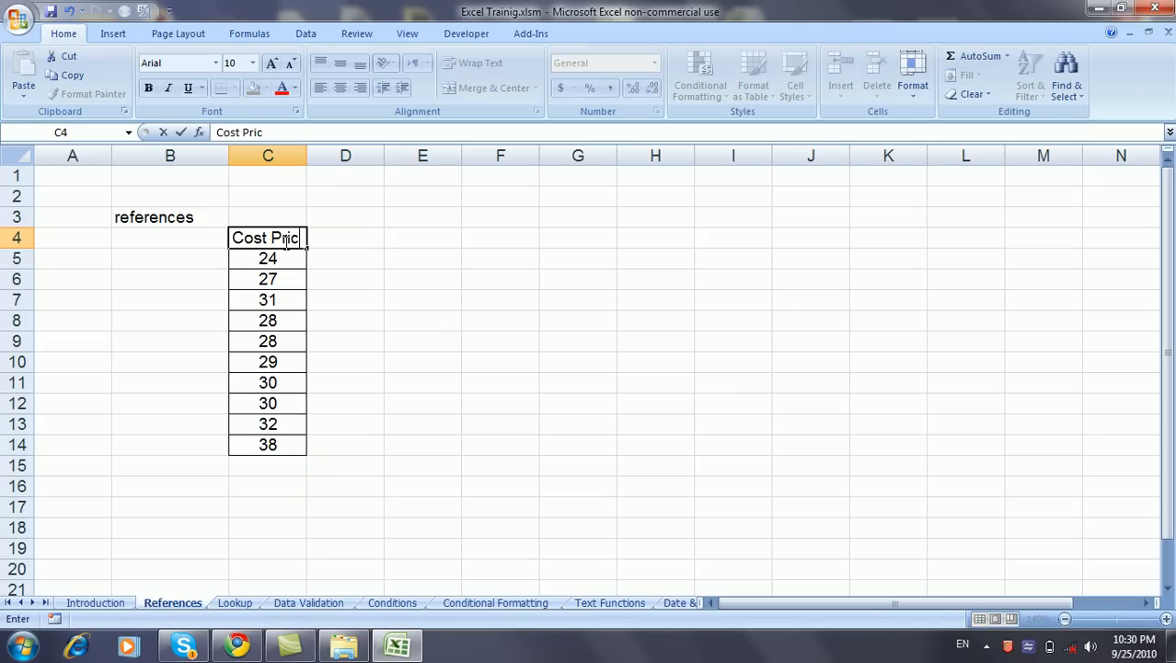
key(Tab)
double_click(306, 155)
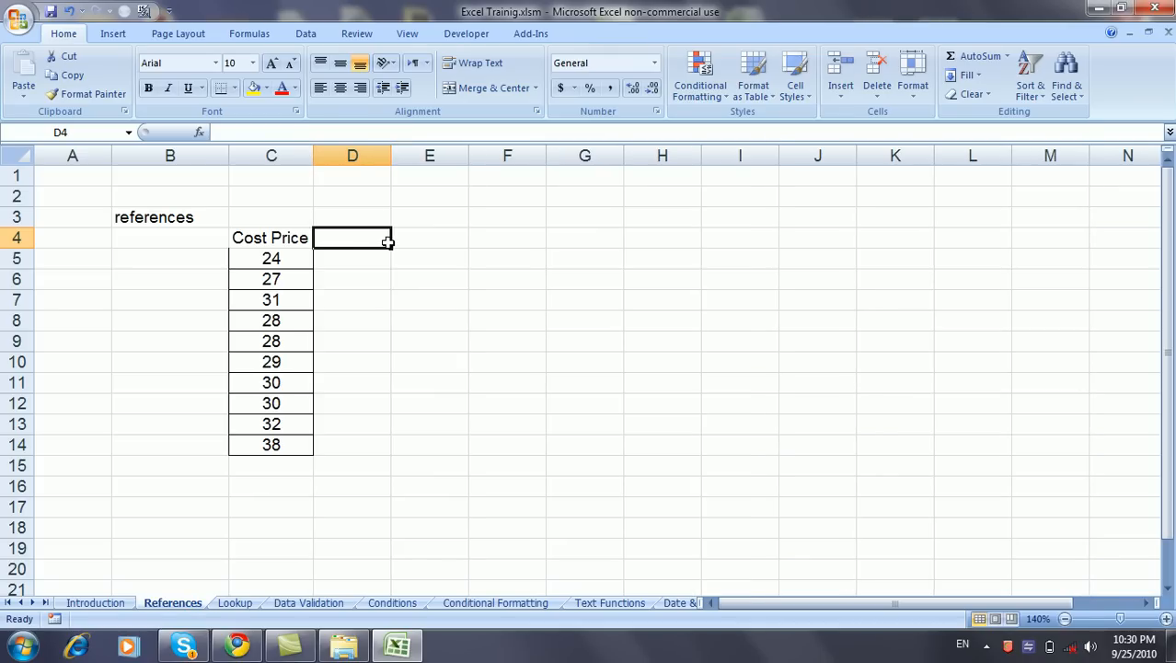
Add the heading "Selling Price" in cell D4
text(Sel)
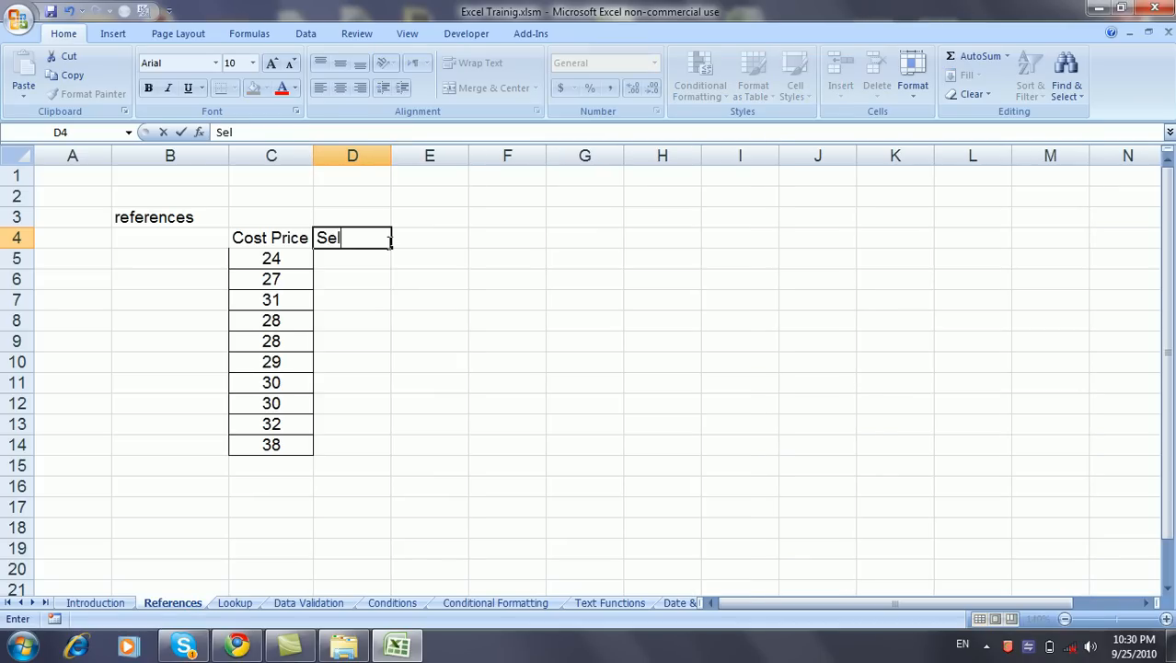
text(ling Price)
key(Up)
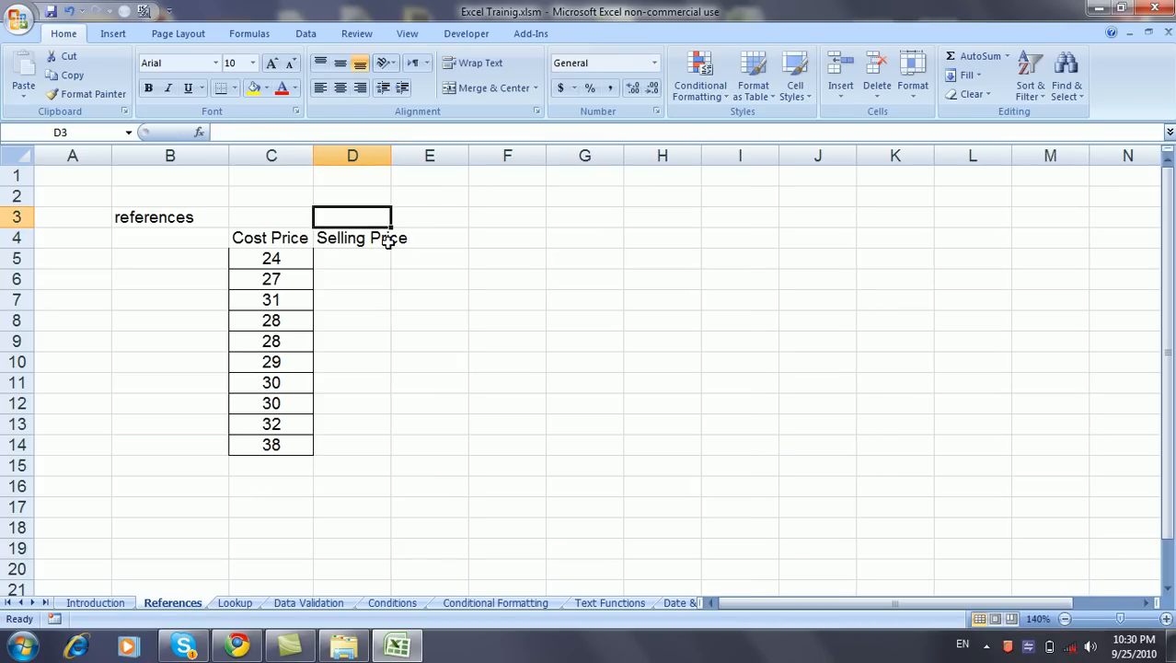
Label cell E3 "Profit %" and enter 30% in cell F3
key(Right)
key(Right)
key(Left)
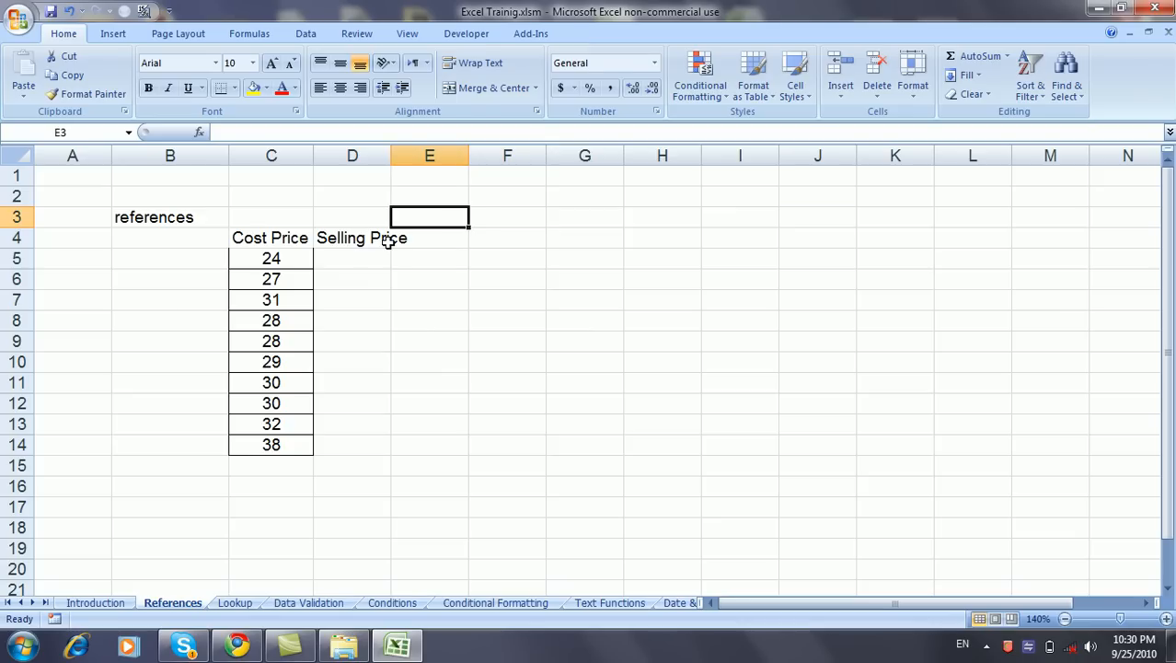
text(Percenta)
key(BackSpace)
key(BackSpace)
key(BackSpace)
key(BackSpace)
key(BackSpace)
key(BackSpace)
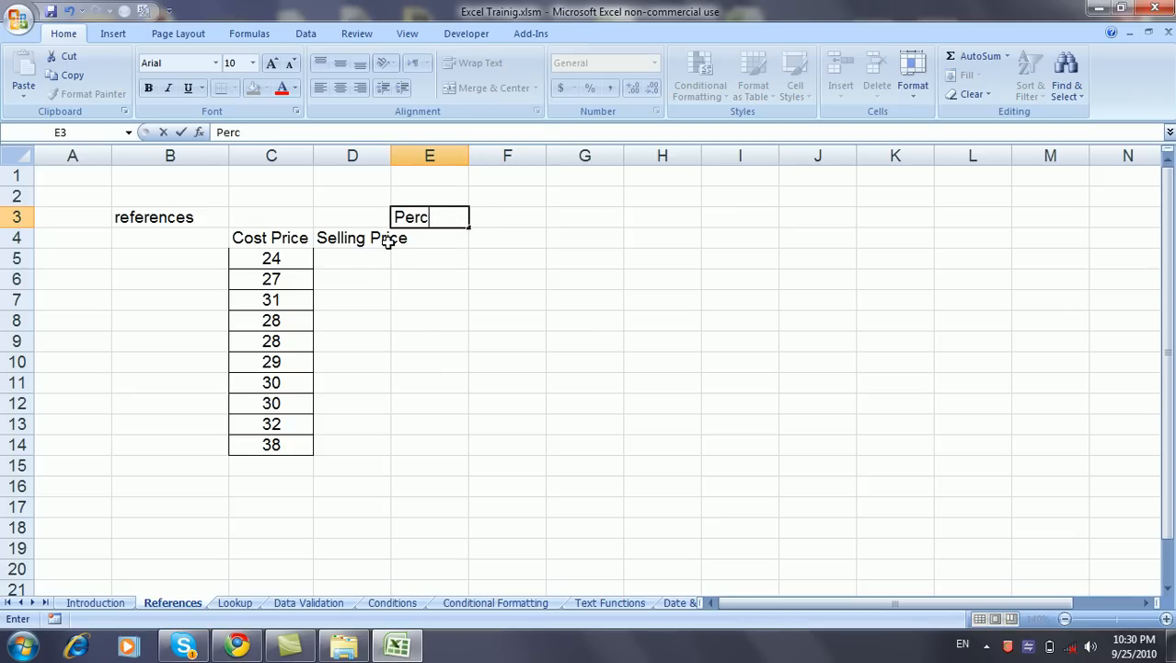
text(rofit %)
key(Tab)
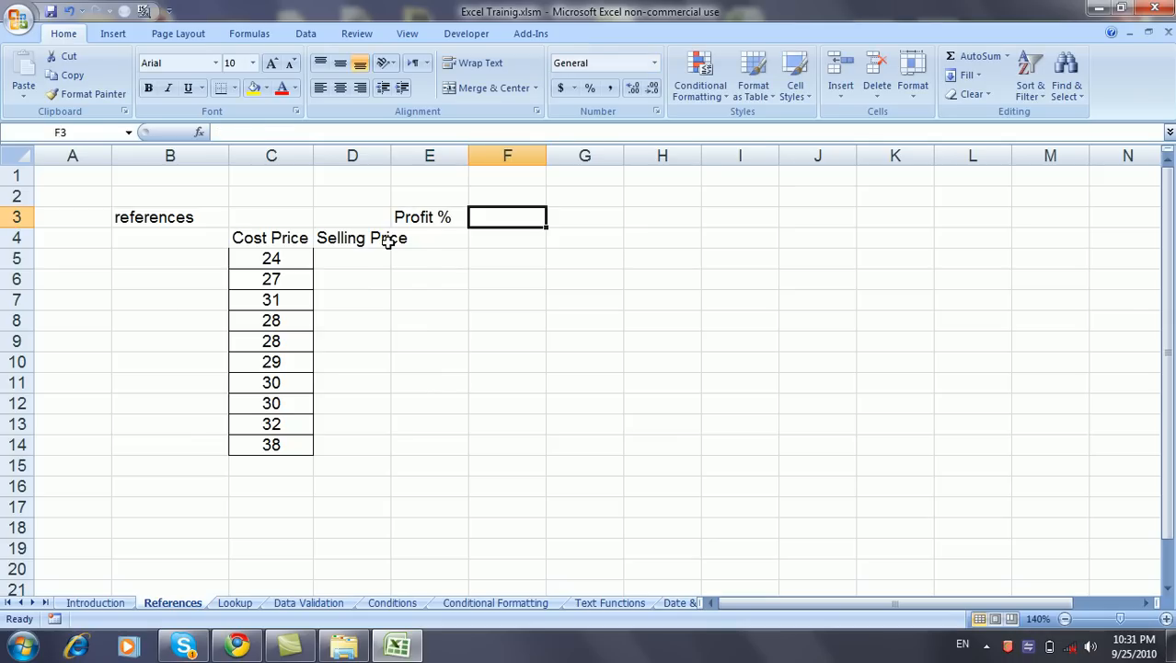
text(30%)
click(392, 240)
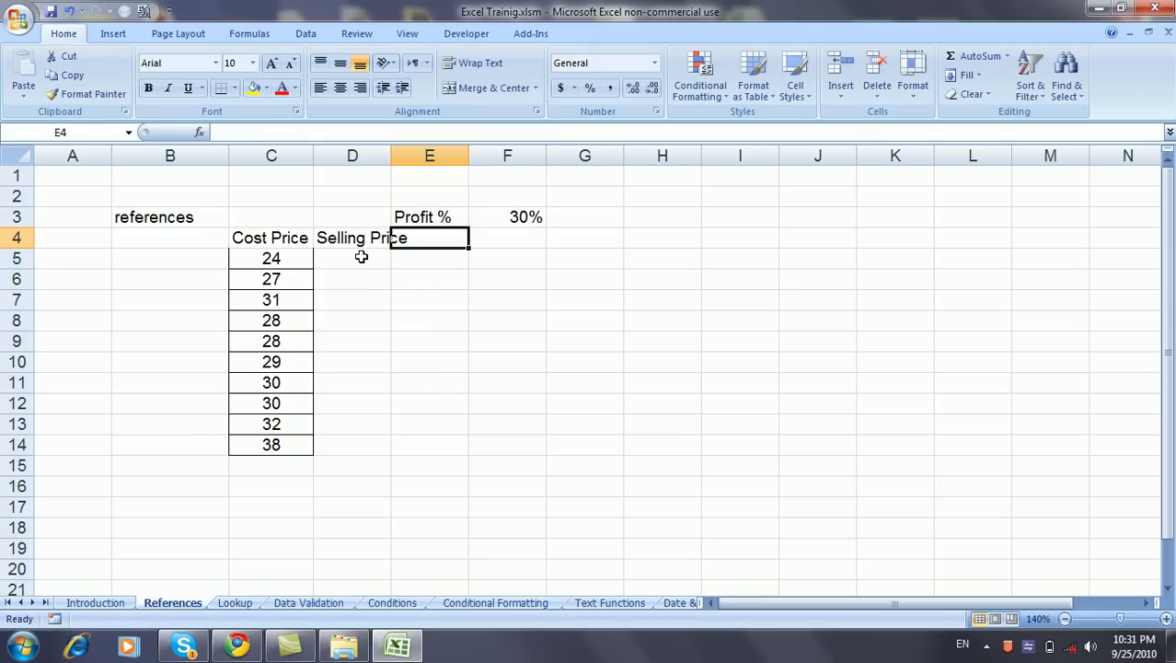
Enter the selling price formula =C5*(100%+F3) in cell D5 and fill it down to D14
click(359, 257)
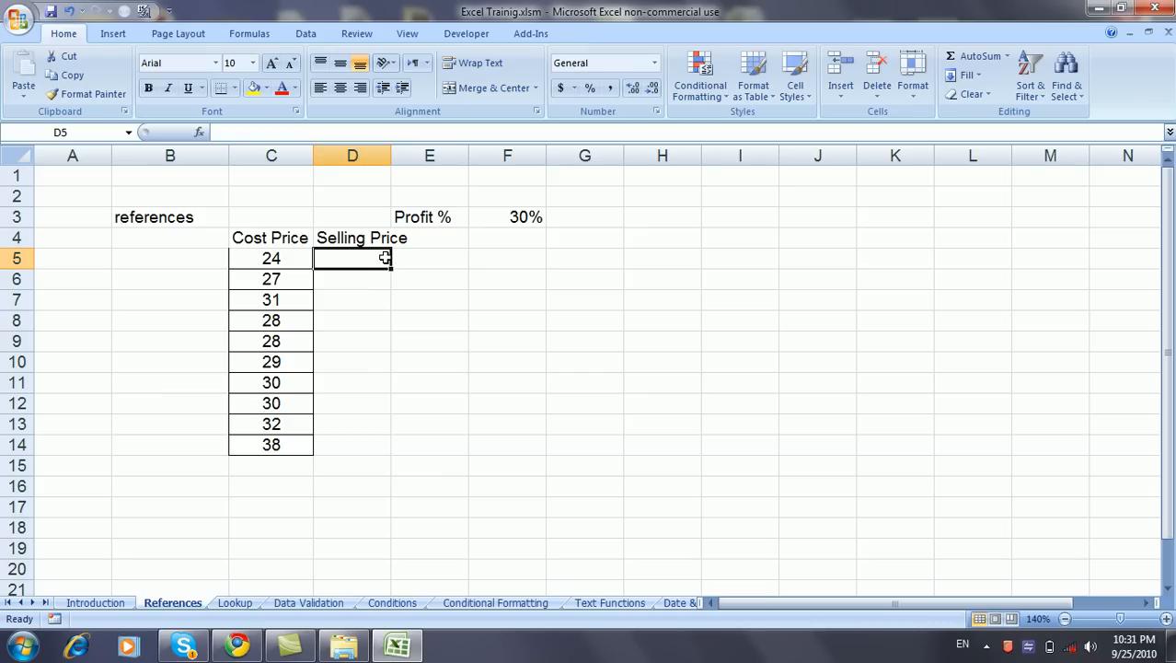
text(=)
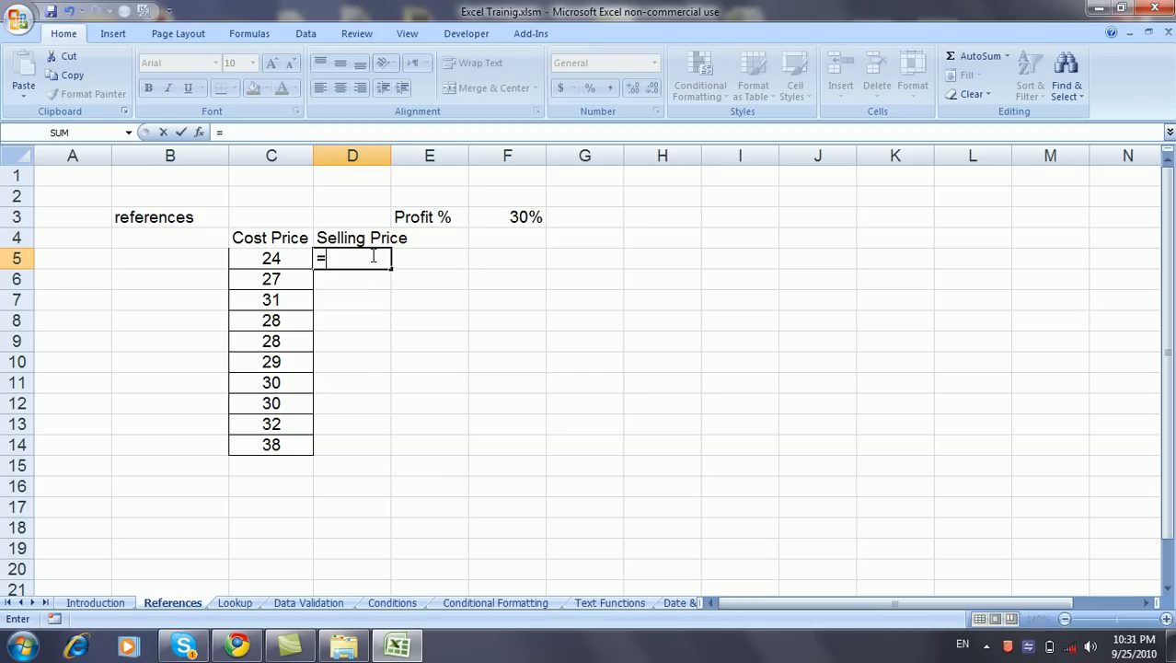
click(290, 262)
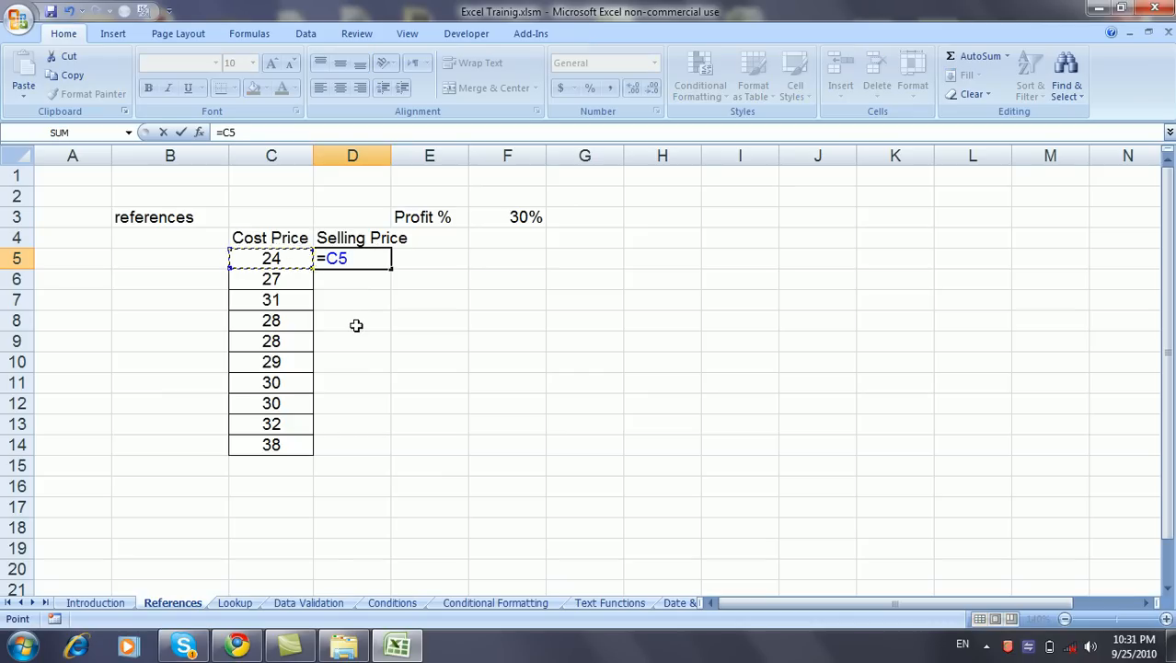
text(*)
text((100%+)
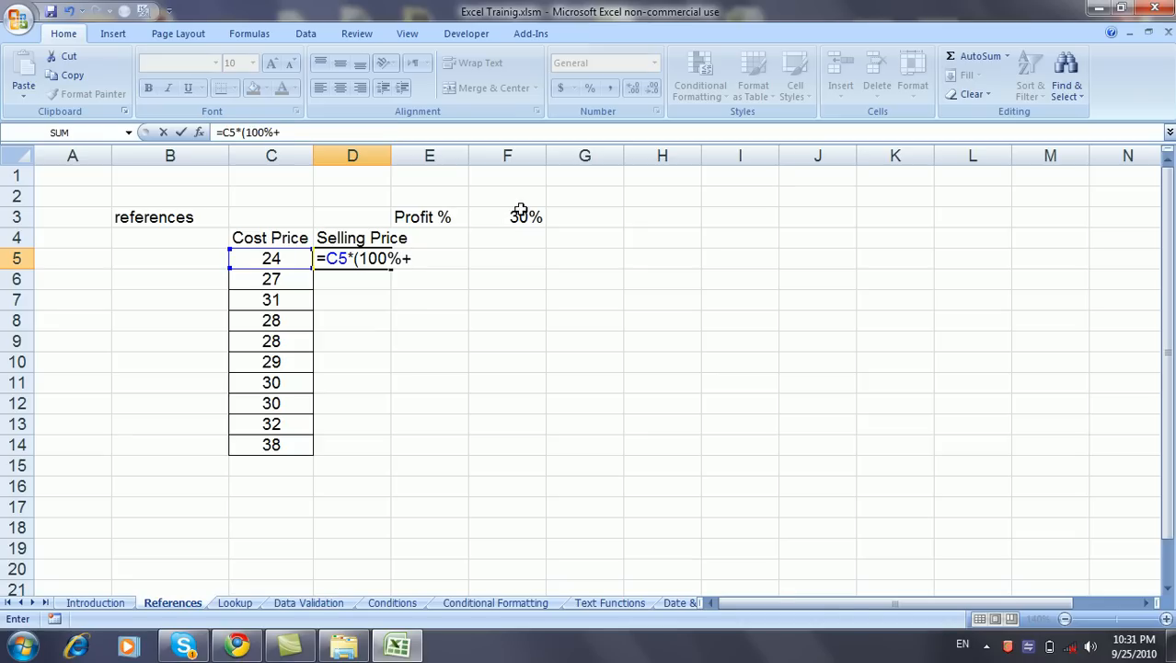
click(521, 215)
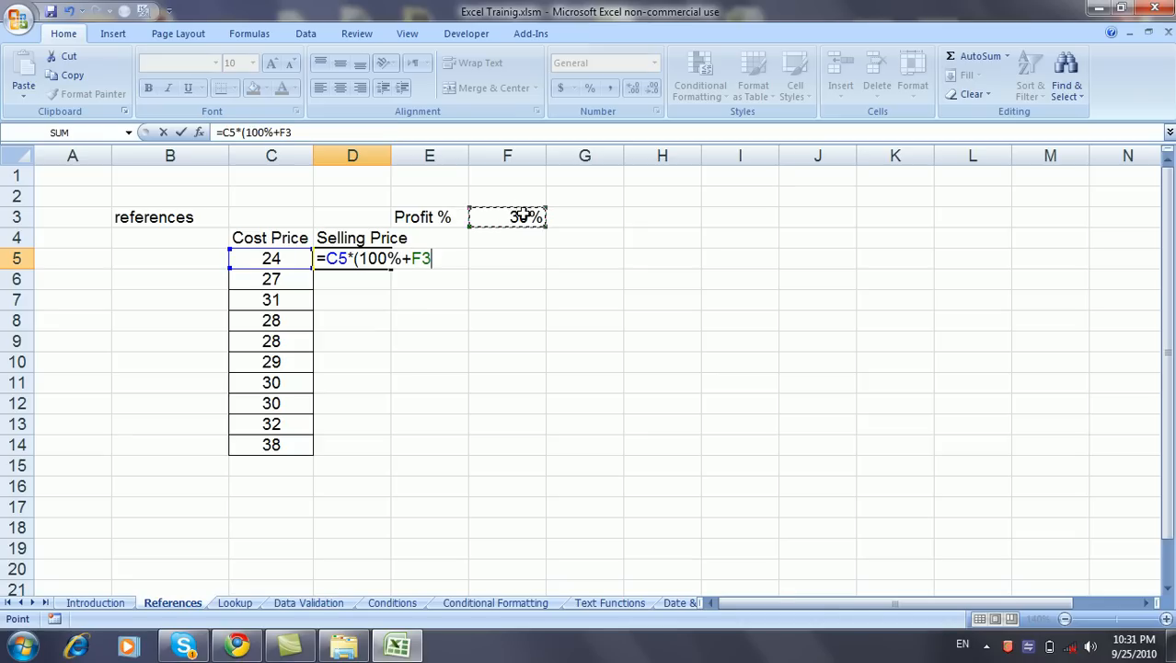
text())
key(Return)
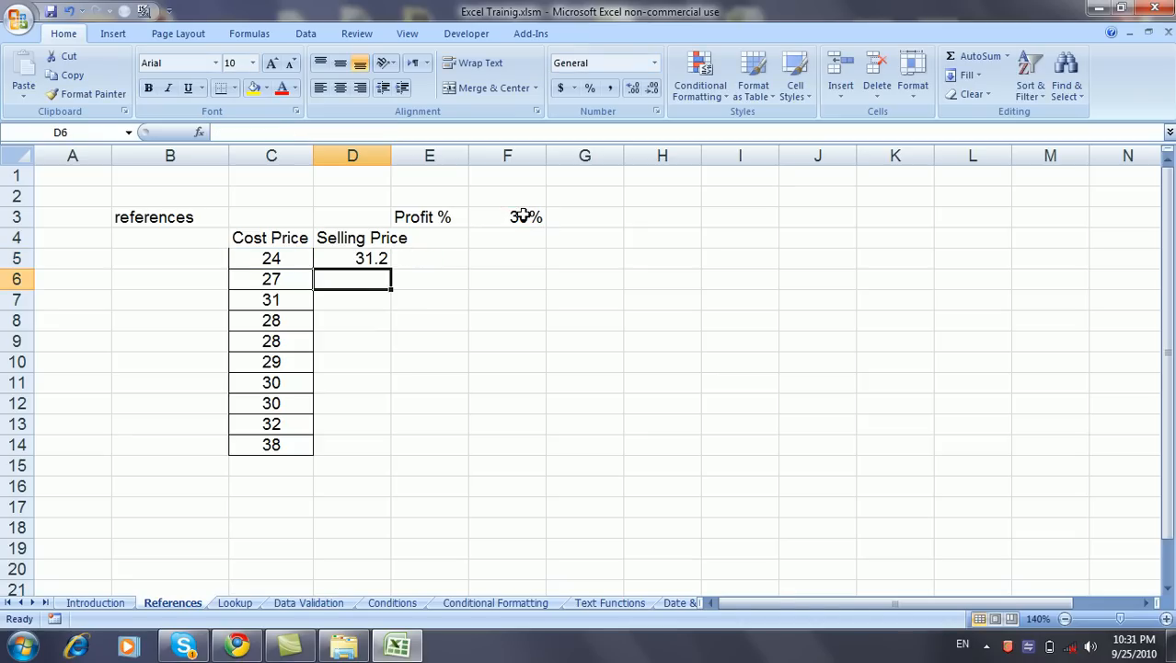
click(361, 256)
drag(392, 271, 378, 444)
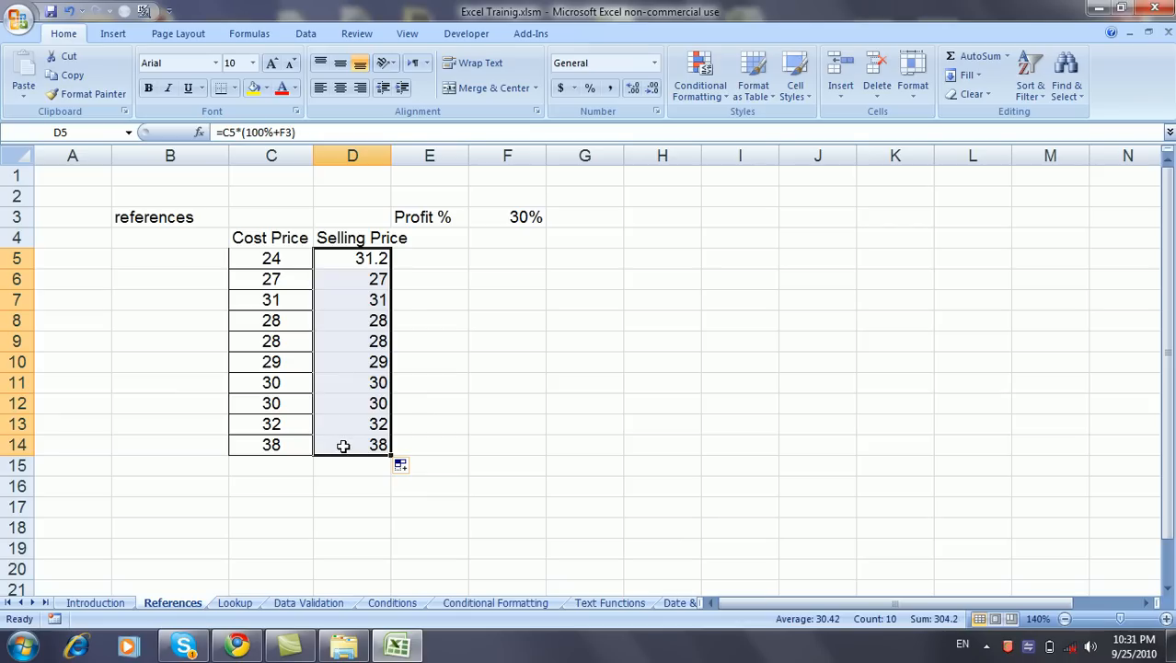
Examine which cells the formulas in D5 and D6 refer to, comparing their cost price and profit references
click(373, 259)
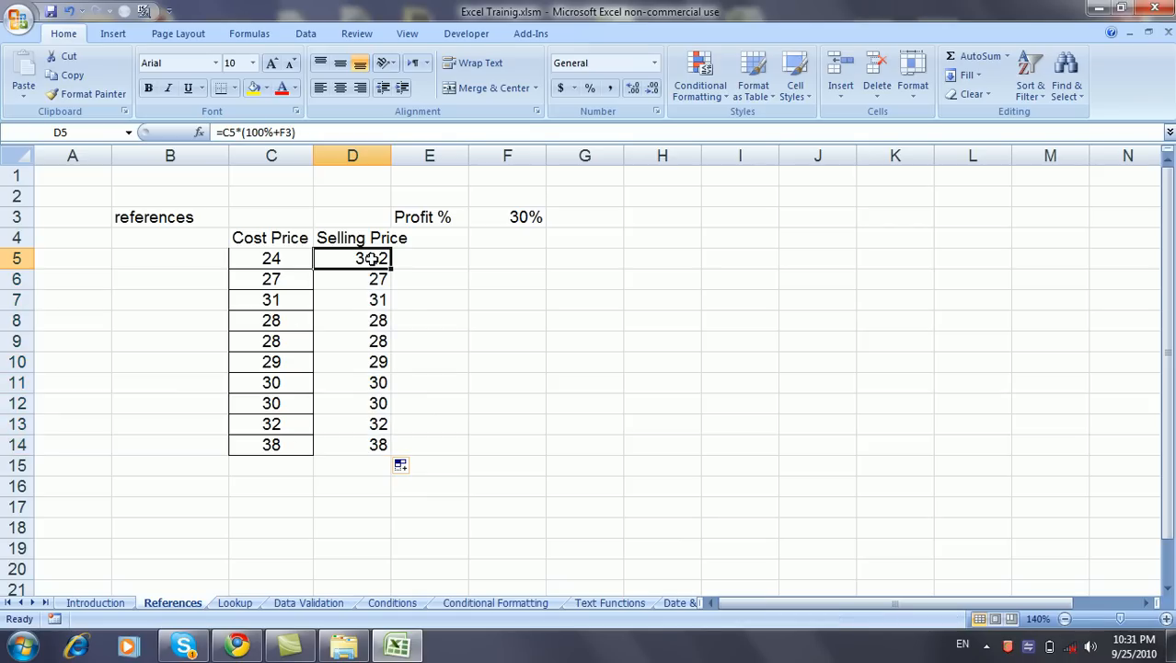
click(300, 134)
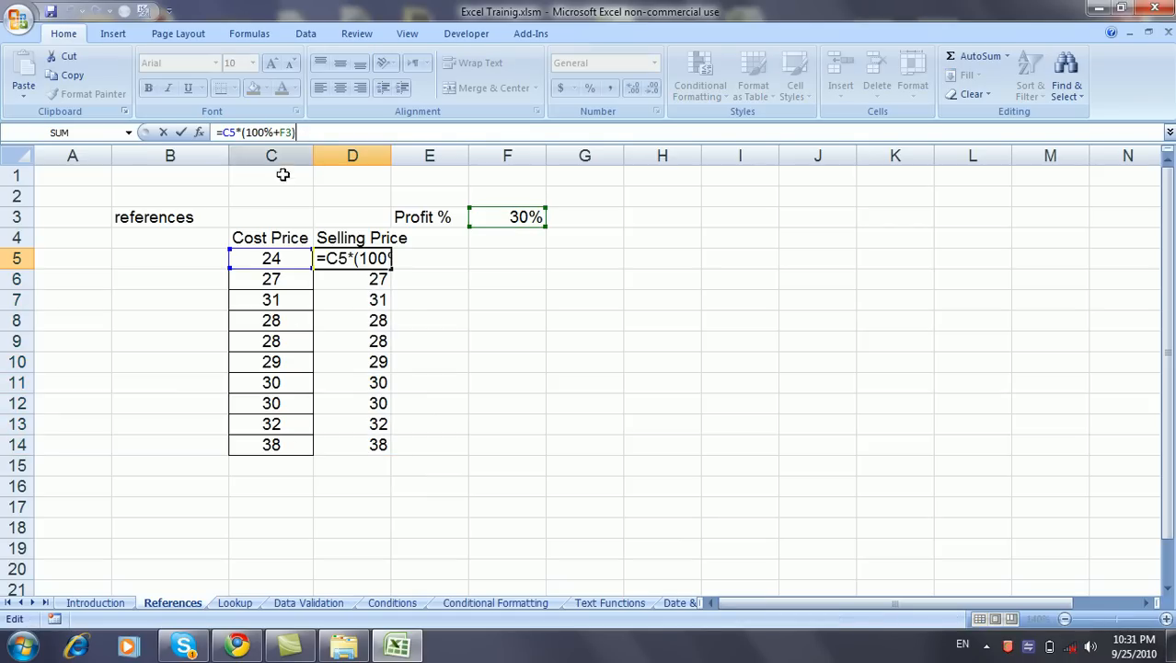
key(ctrl+Return)
click(334, 278)
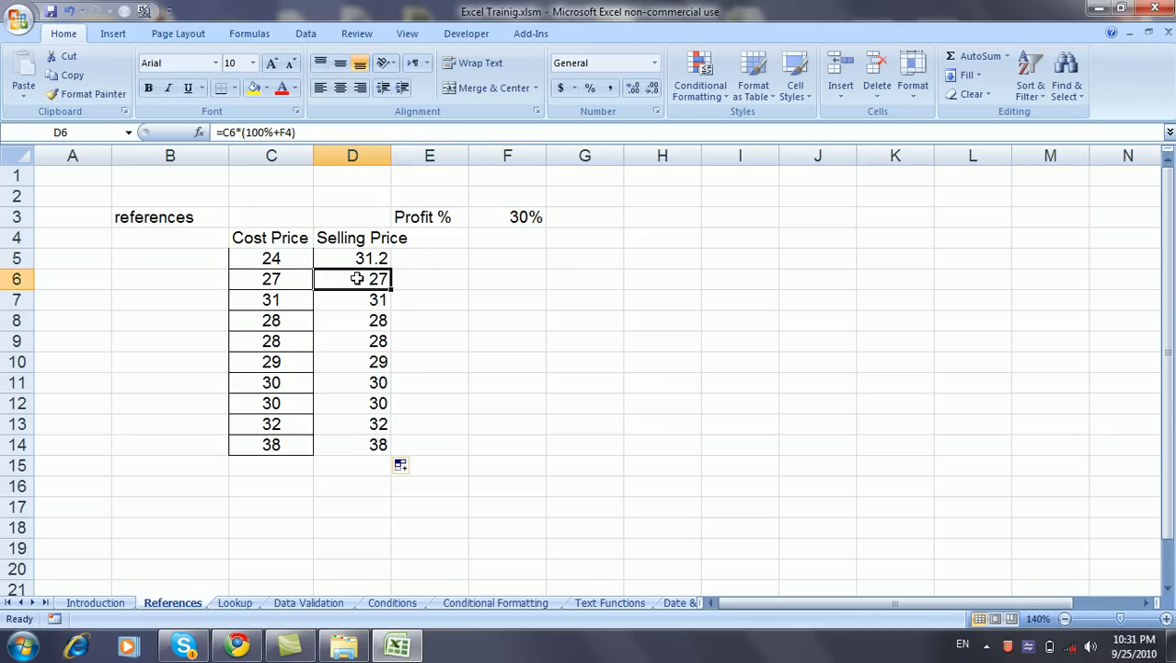
click(310, 132)
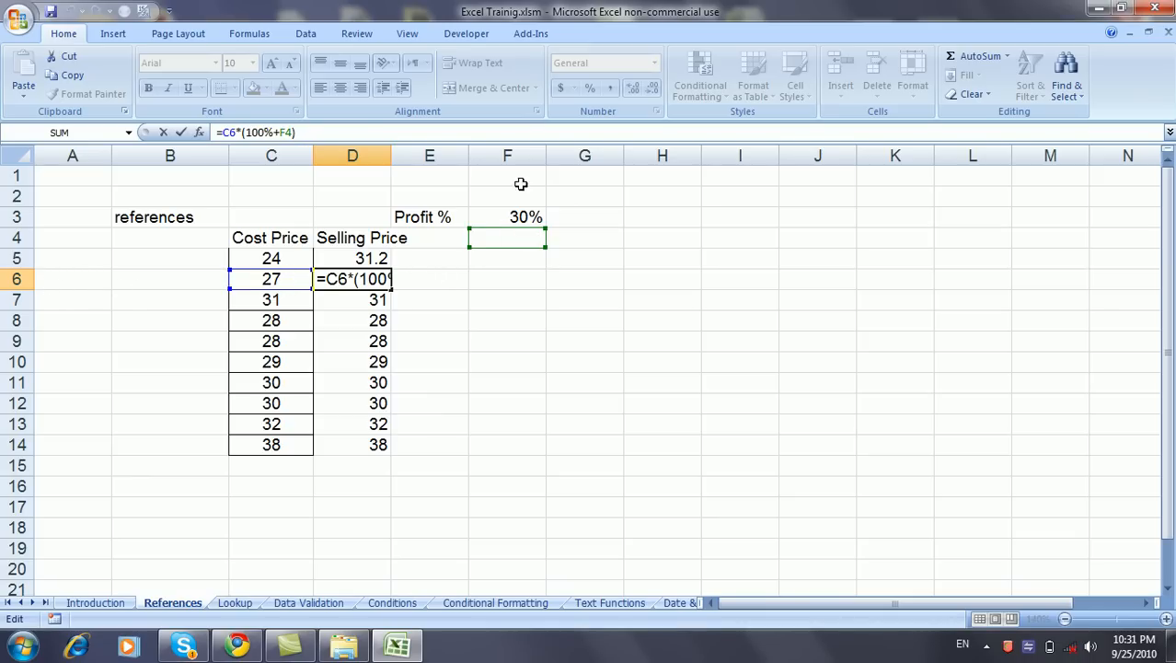
click(335, 283)
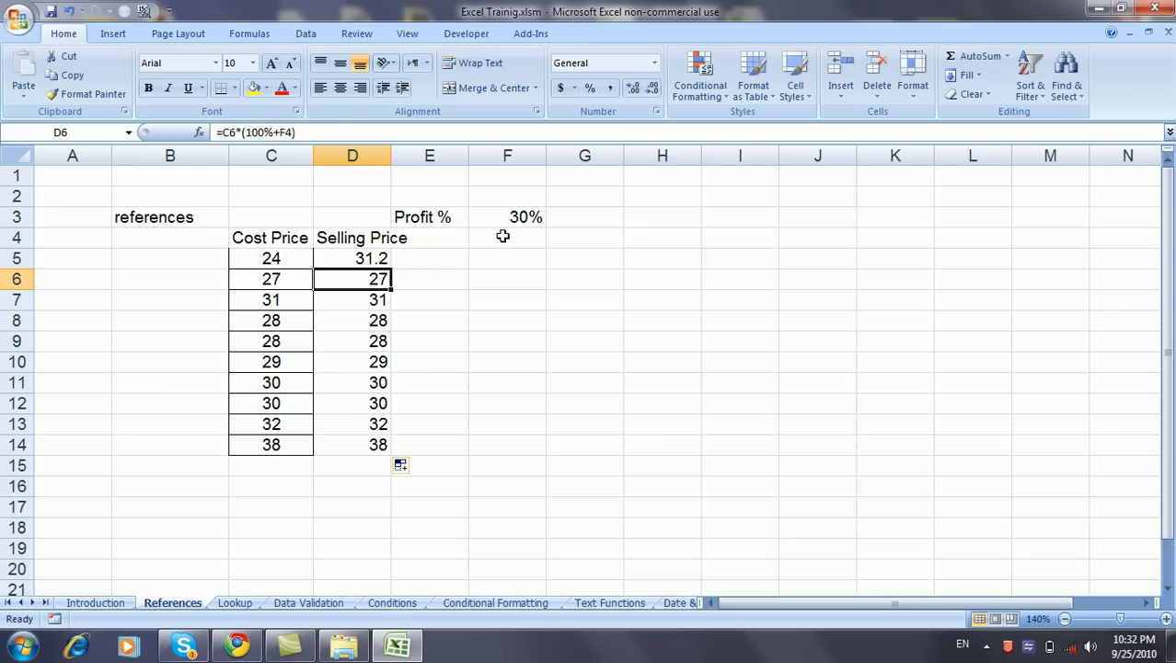
click(296, 134)
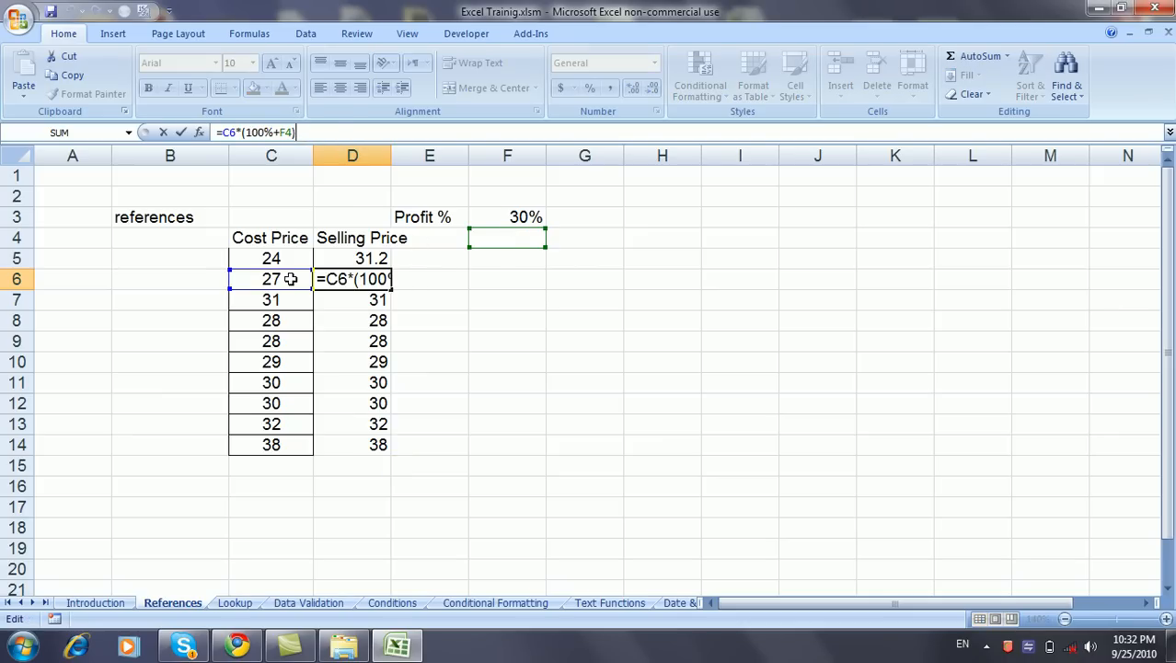
key(ctrl+Return)
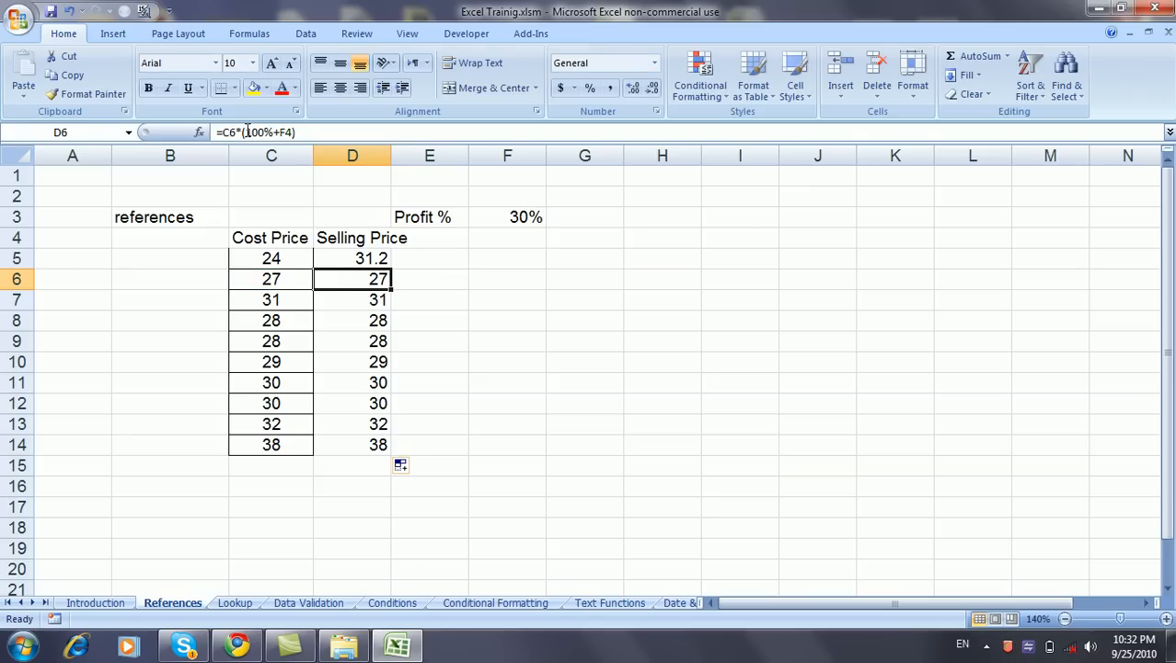
click(241, 133)
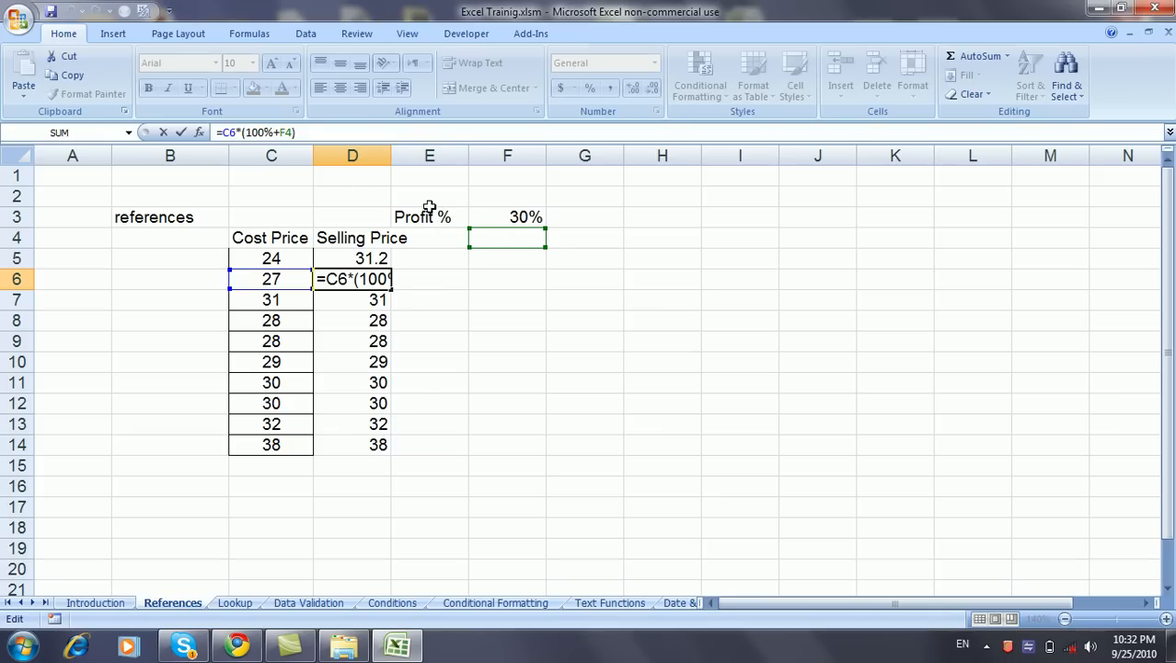
key(Escape)
Make the profit reference in D5 absolute, giving =C5*(100%+$F$3), and fill the formula down to D14
click(362, 259)
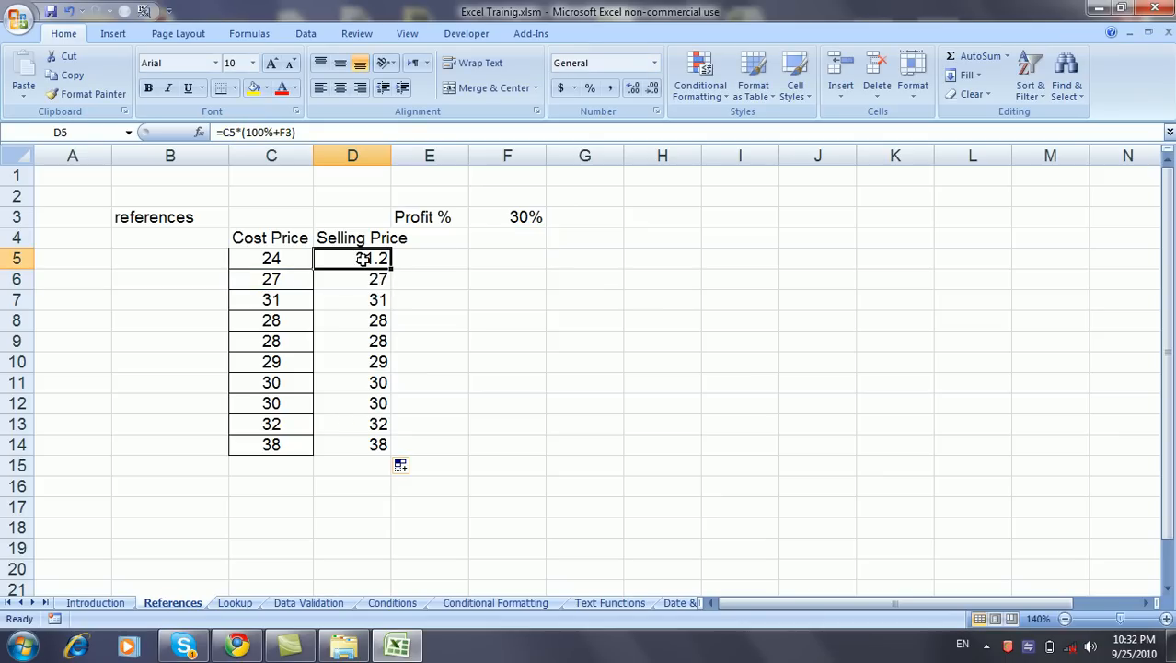
click(281, 132)
text($)
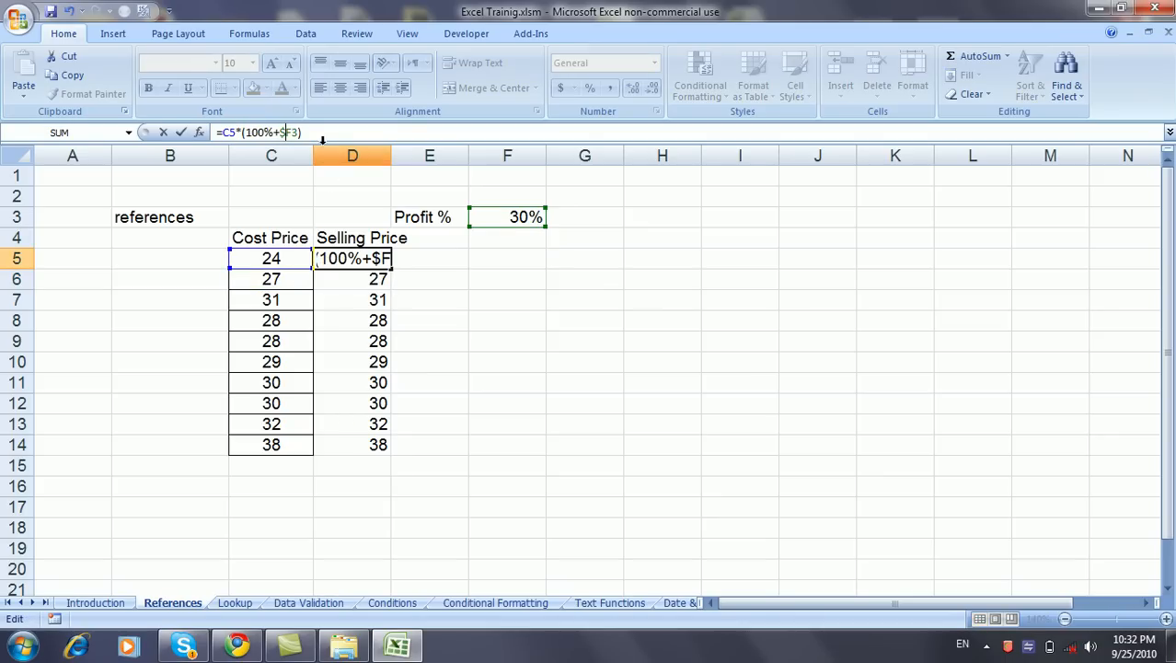
key(Right)
text($)
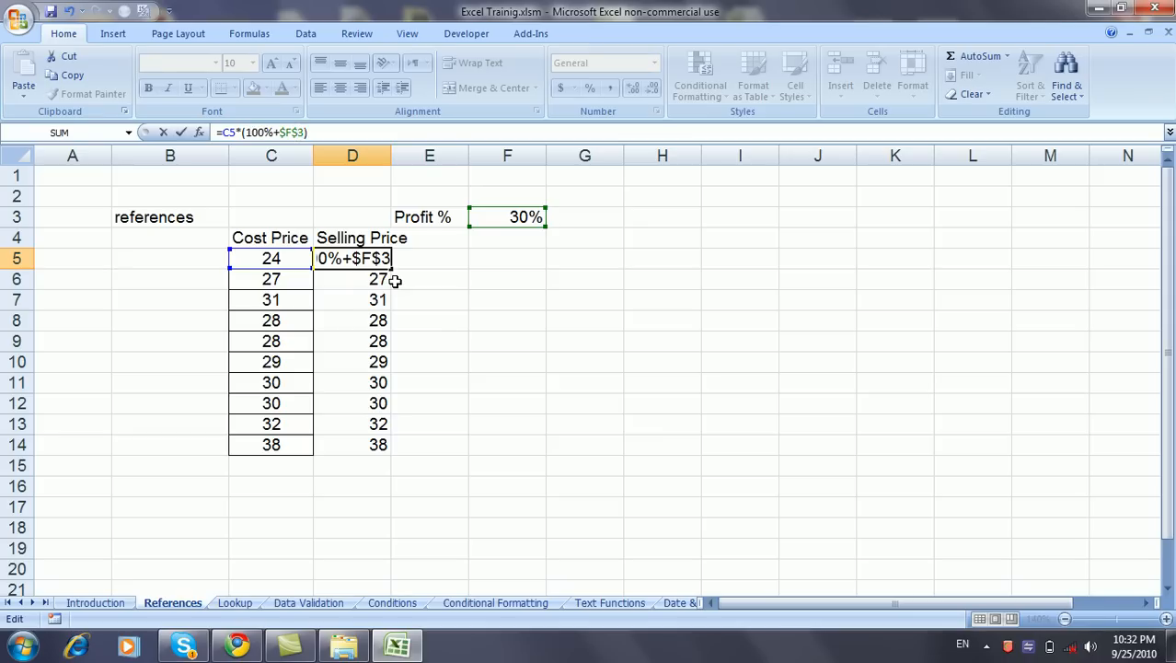
key(Return)
click(381, 260)
drag(392, 267, 381, 445)
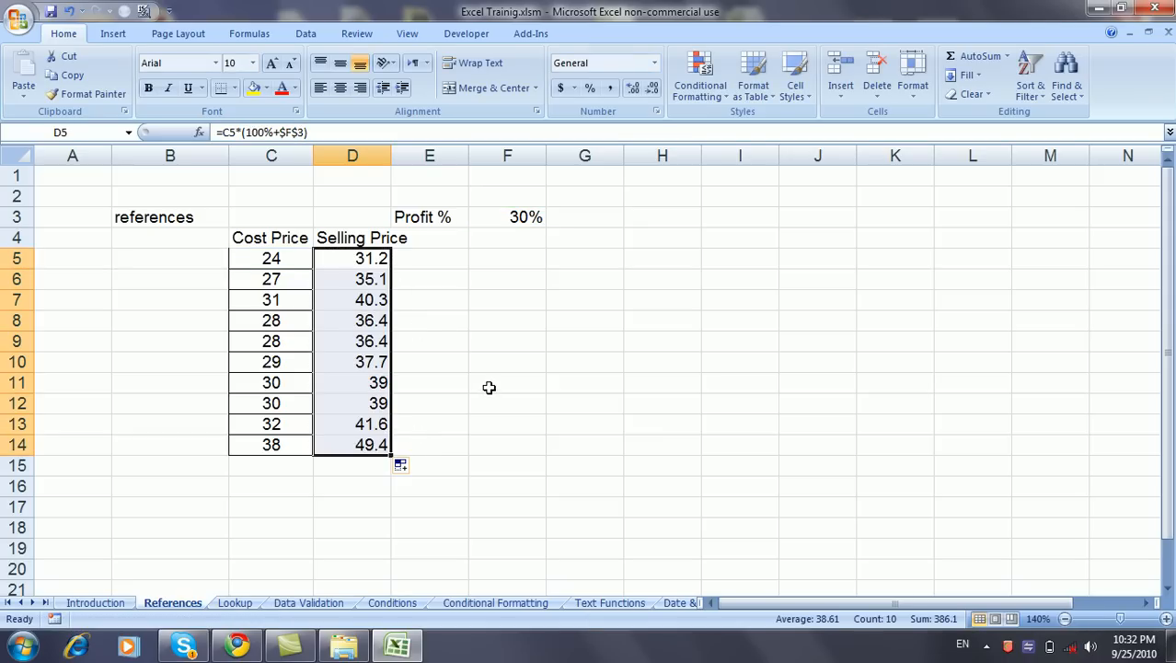
Apply all borders to the cost and selling price range C5:D14
drag(300, 258, 352, 424)
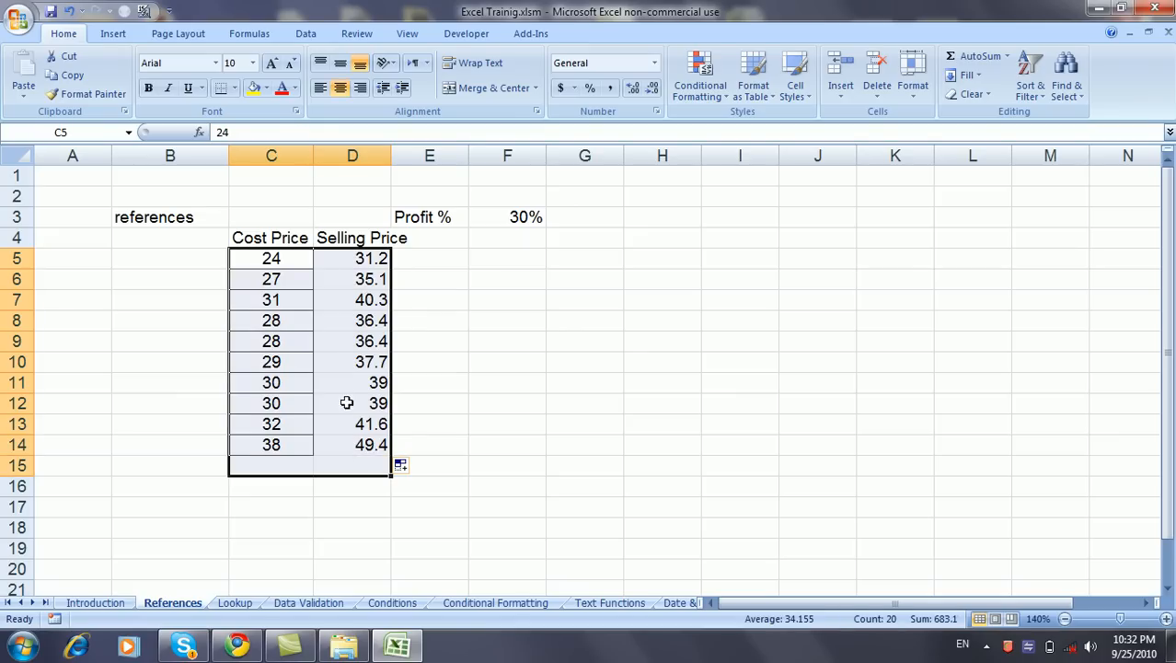
drag(276, 261, 354, 441)
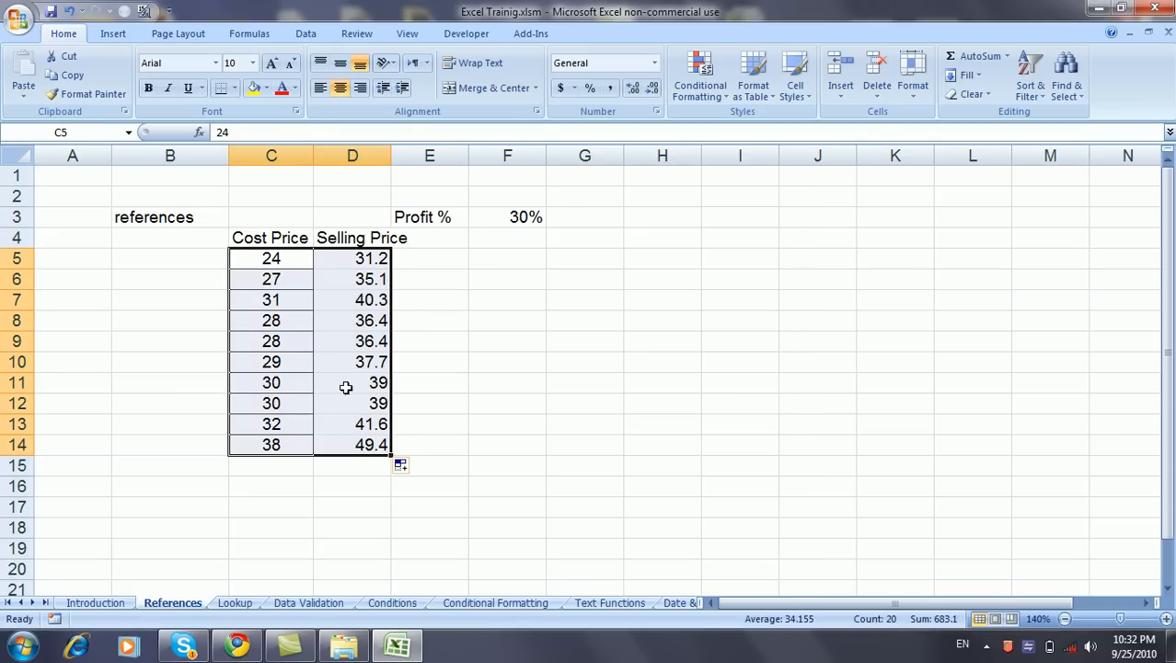
click(235, 87)
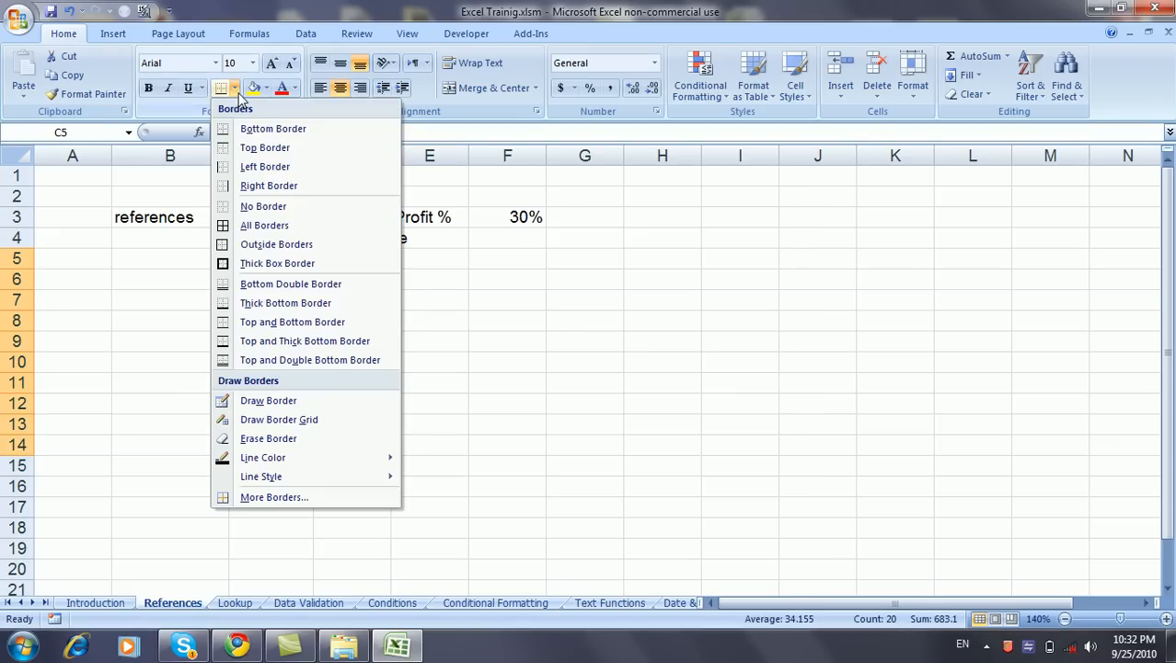
click(248, 225)
click(366, 265)
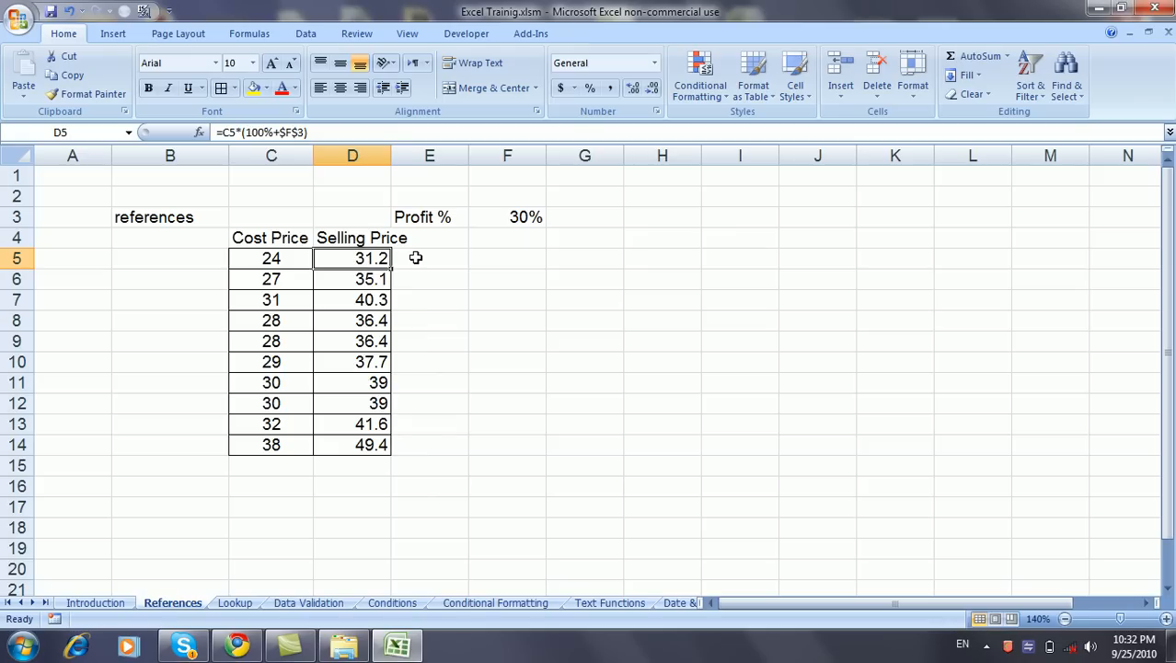
Enter the hard-coded markup formula =C5*1.3 in cell E5 and fill it down to E14
click(414, 257)
text(=)
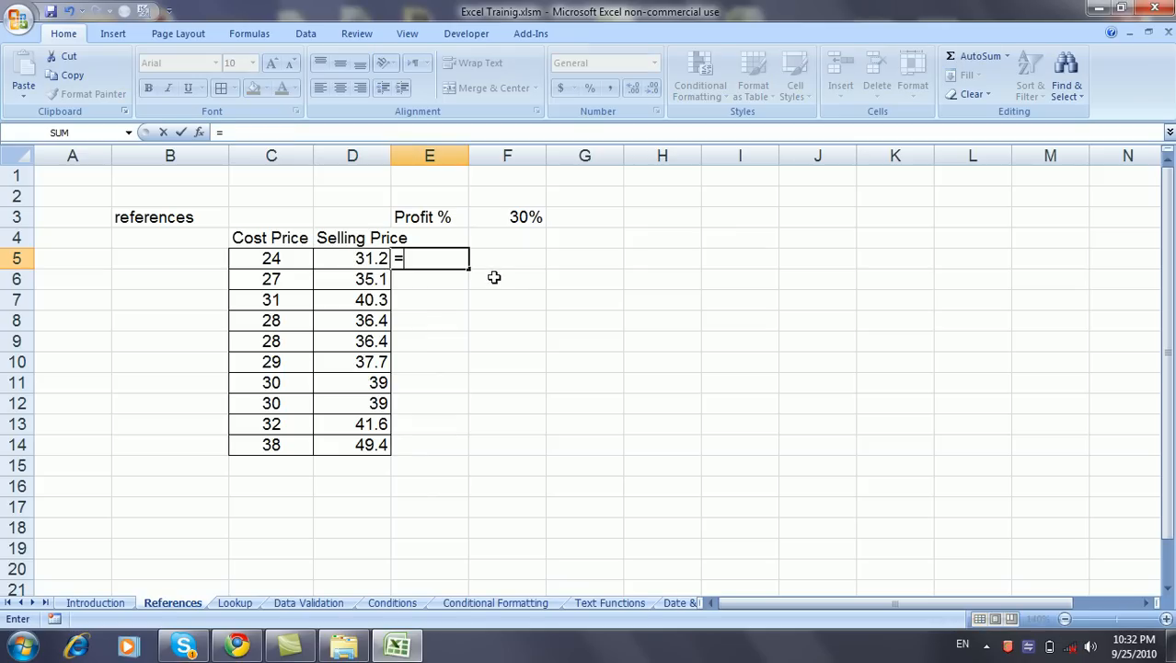
click(295, 259)
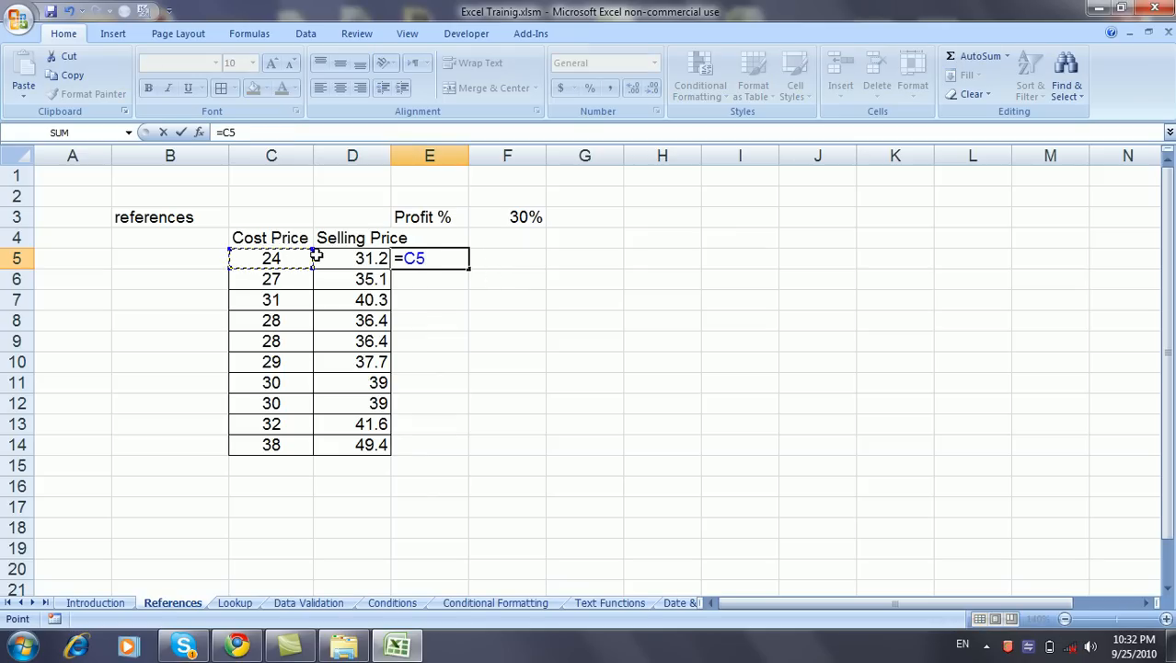
text(*1.3)
key(Return)
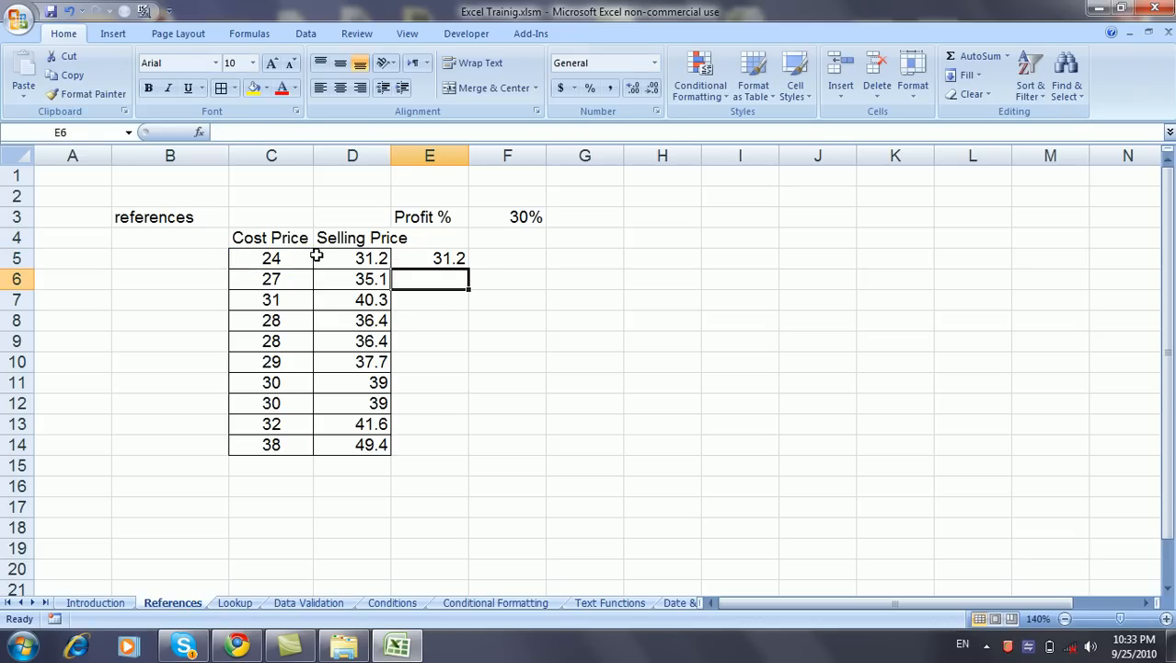
click(451, 260)
drag(469, 267, 444, 453)
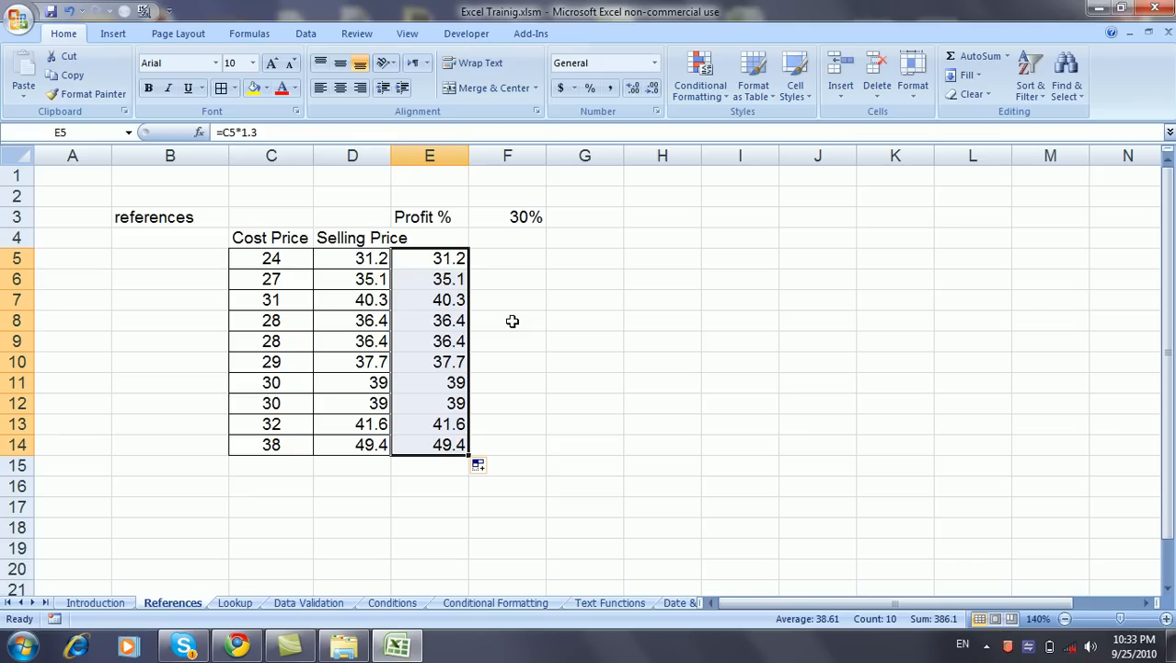
click(442, 260)
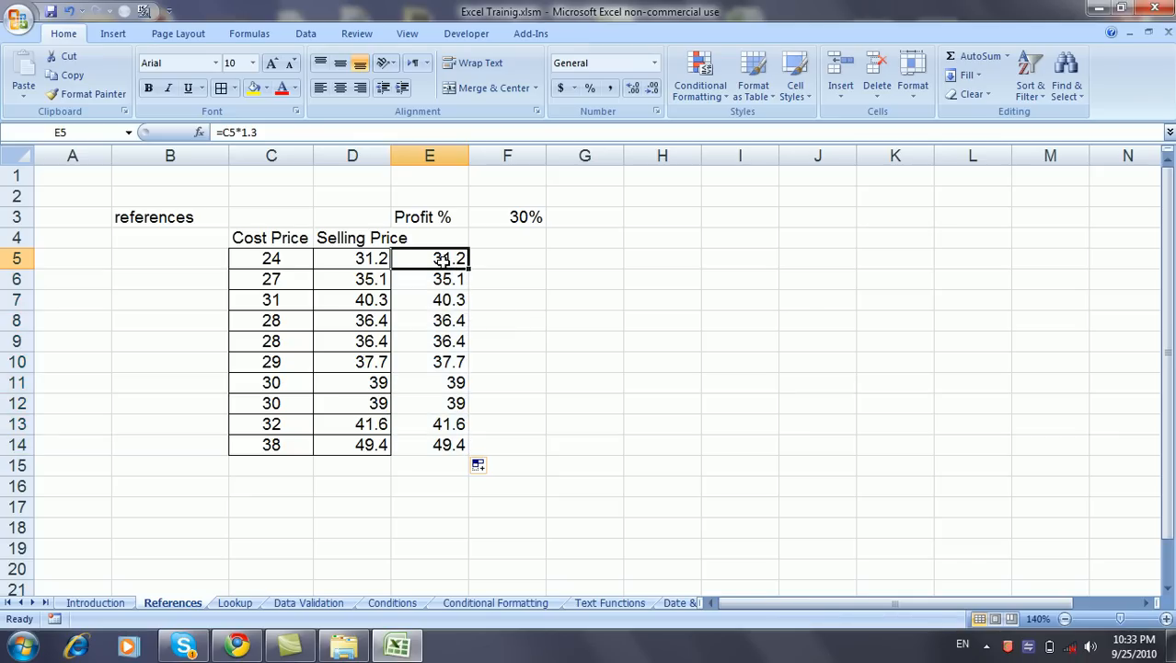
Set the profit percentage in cell F3 to 40%
click(503, 217)
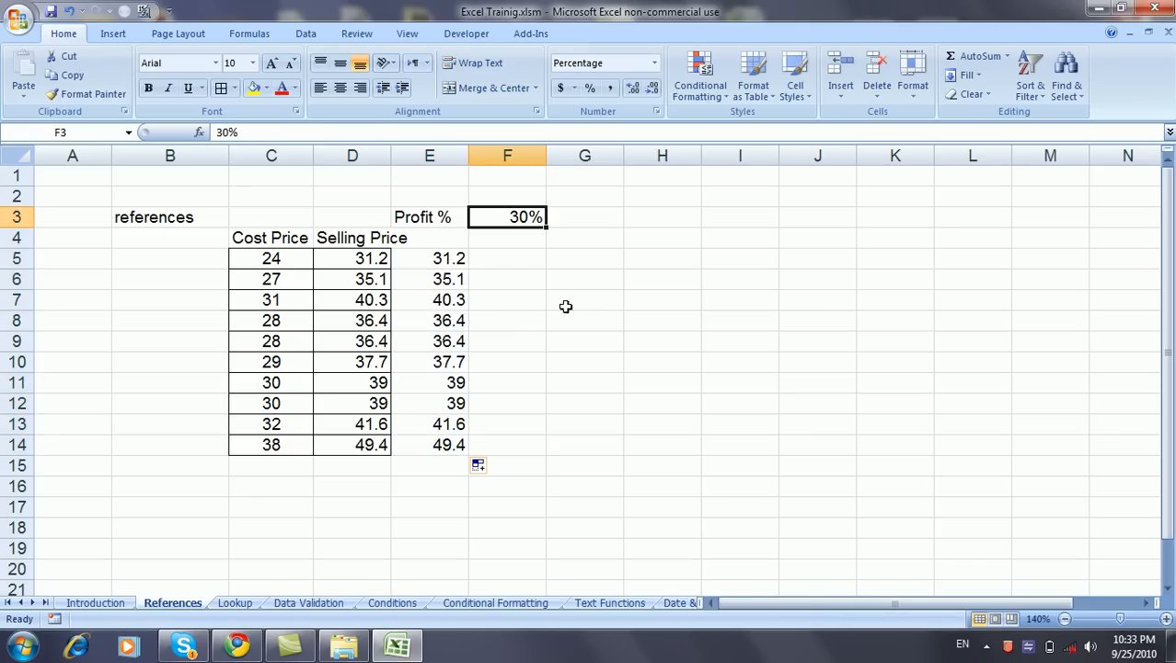
text(40)
key(Return)
Change the multiplier in the E5 formula to 1.4 and fill the formula down to E14
click(450, 273)
click(450, 260)
key(F2)
key(BackSpace)
text(4)
key(Return)
click(440, 258)
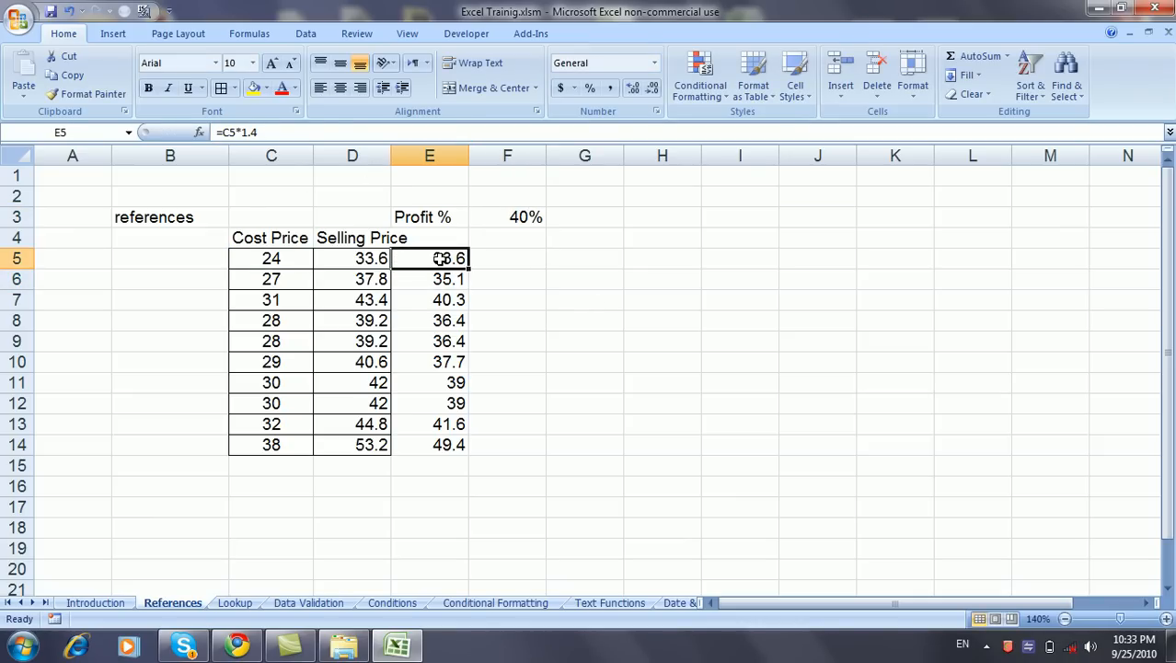
drag(469, 269, 467, 447)
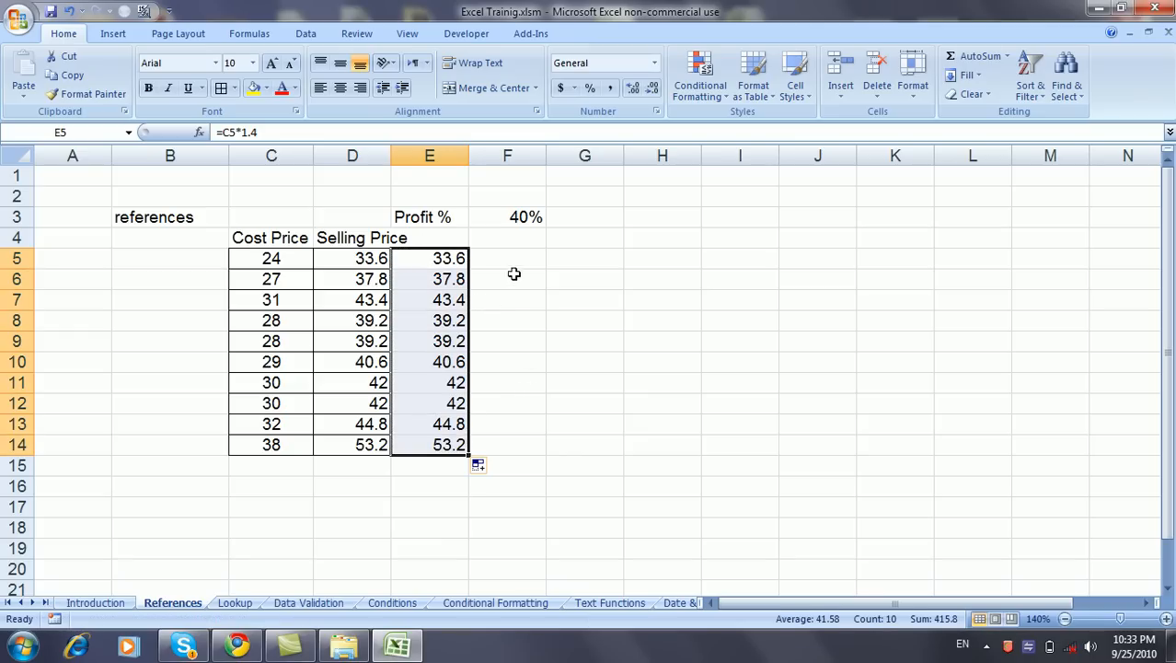
Set the profit percentage in cell F3 to 20%
click(516, 266)
click(521, 219)
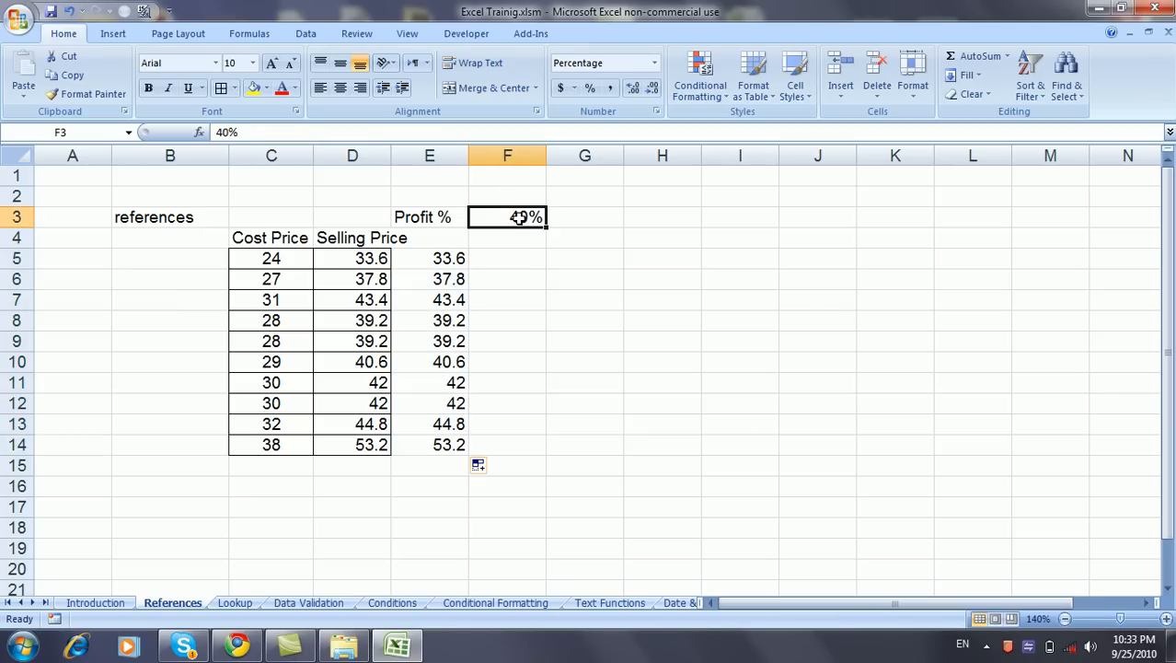
text(20)
key(Return)
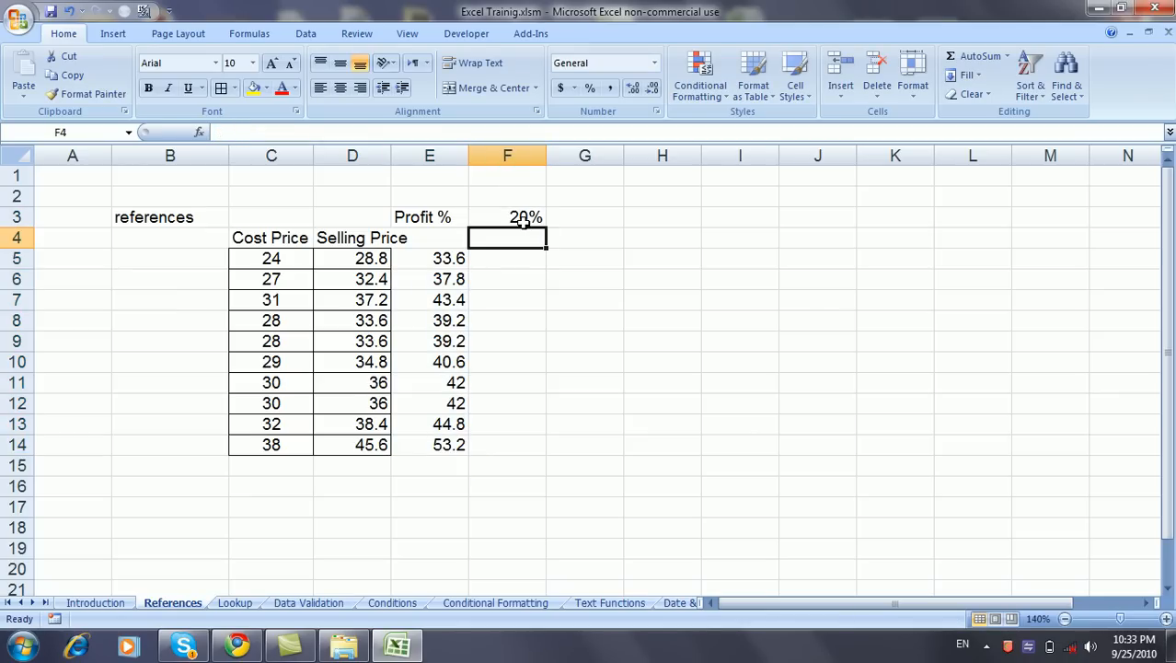
Set the profit percentage in cell F3 to 39%
click(521, 221)
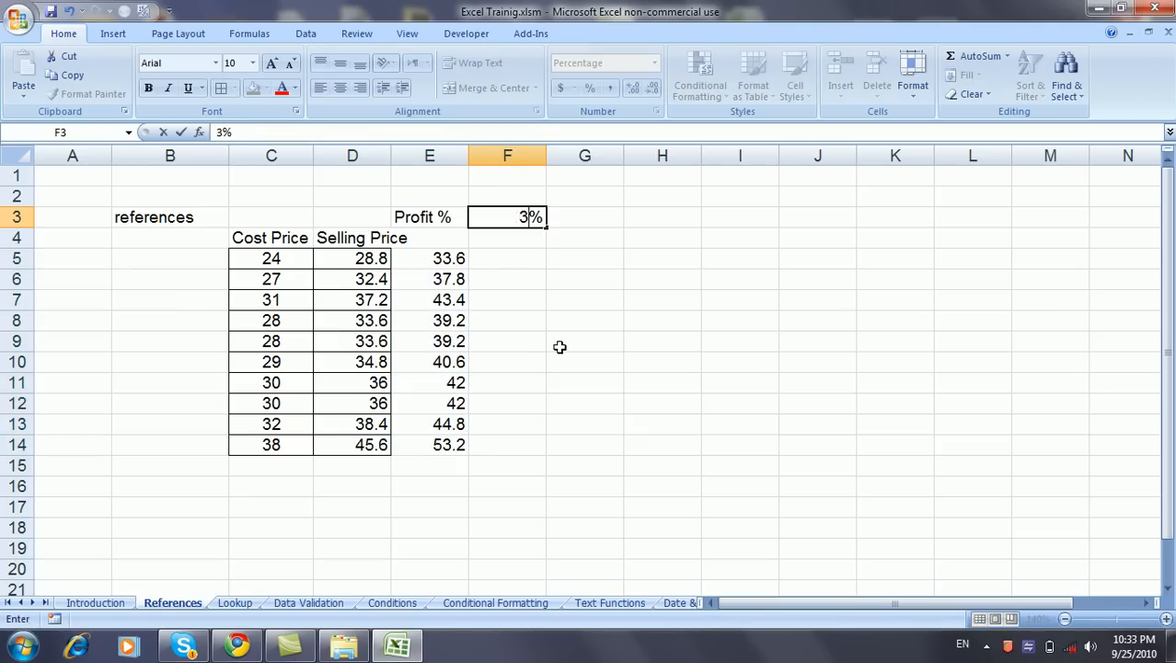
text(39)
key(Return)
click(527, 214)
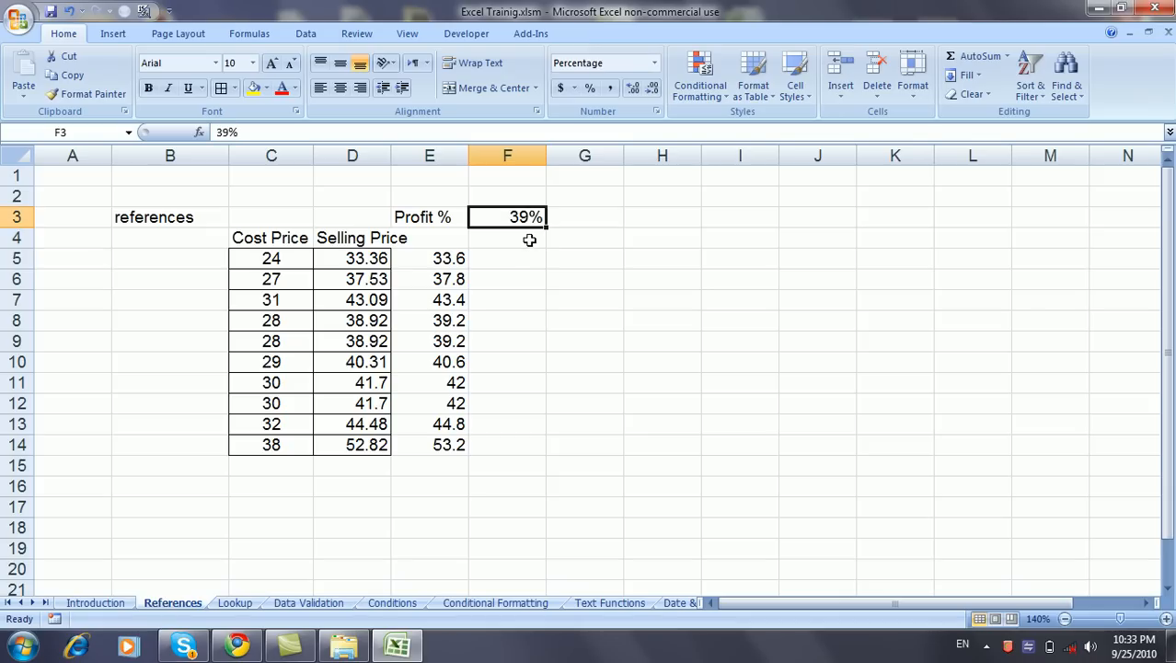
Set the profit percentage in cell F3 to 20%
text(20)
key(Return)
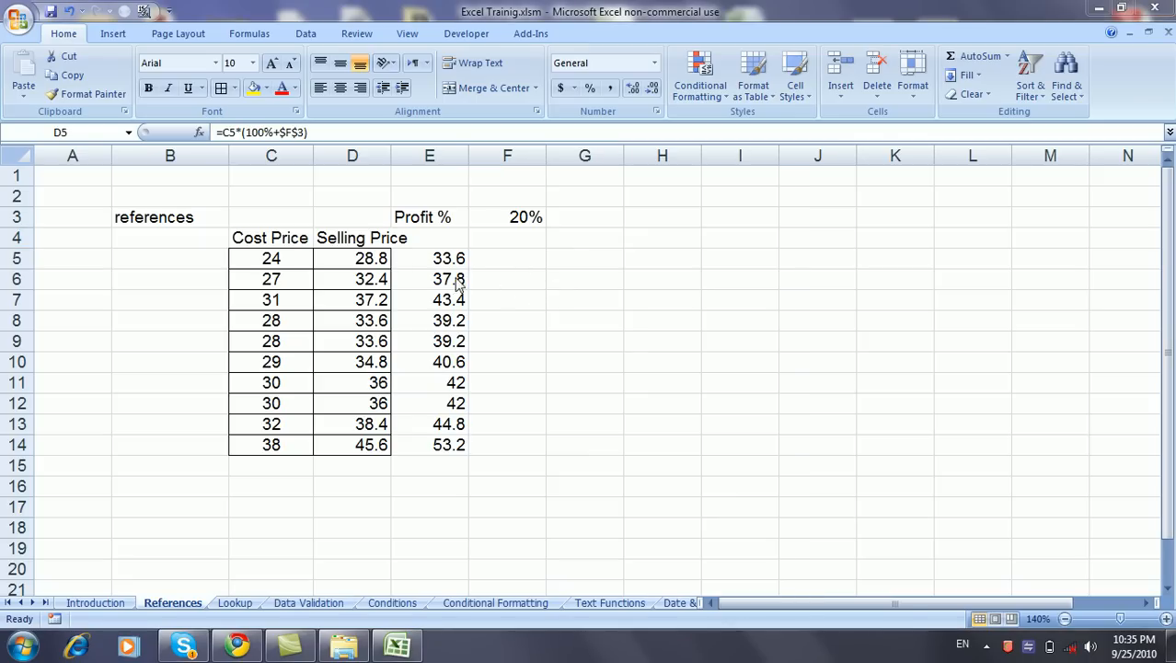
Copy the selling price formulas from D5:D14 to H5:H14 and inspect the cell references in the H5 formula
click(377, 259)
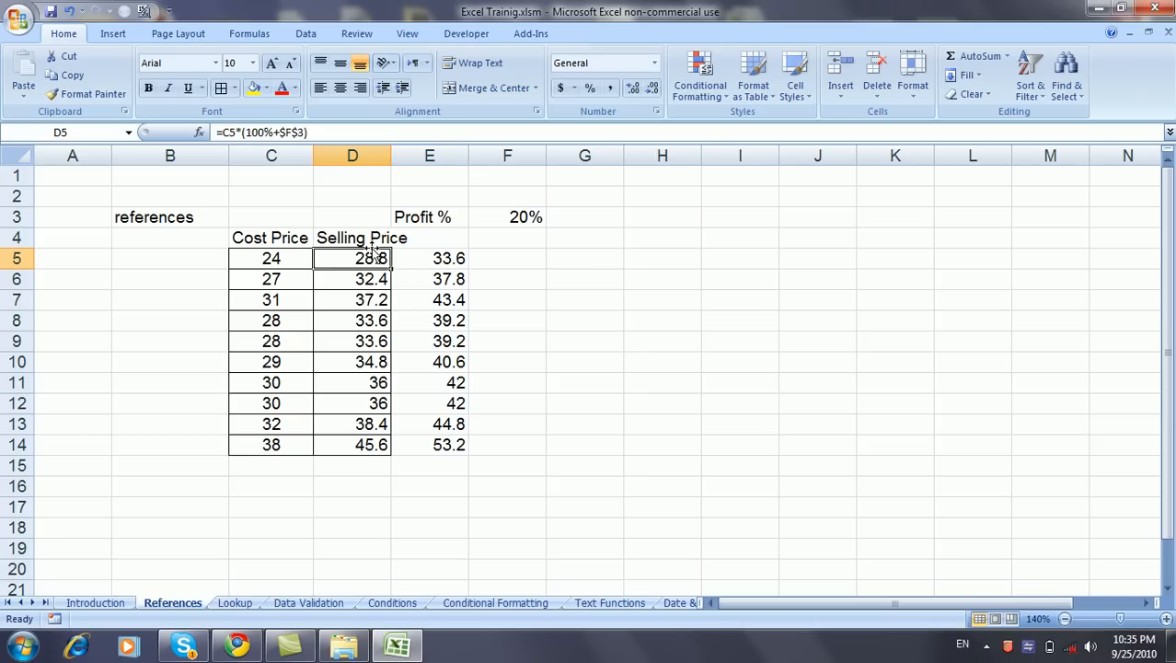
drag(363, 258, 360, 443)
key(ctrl+c)
click(656, 260)
key(ctrl+v)
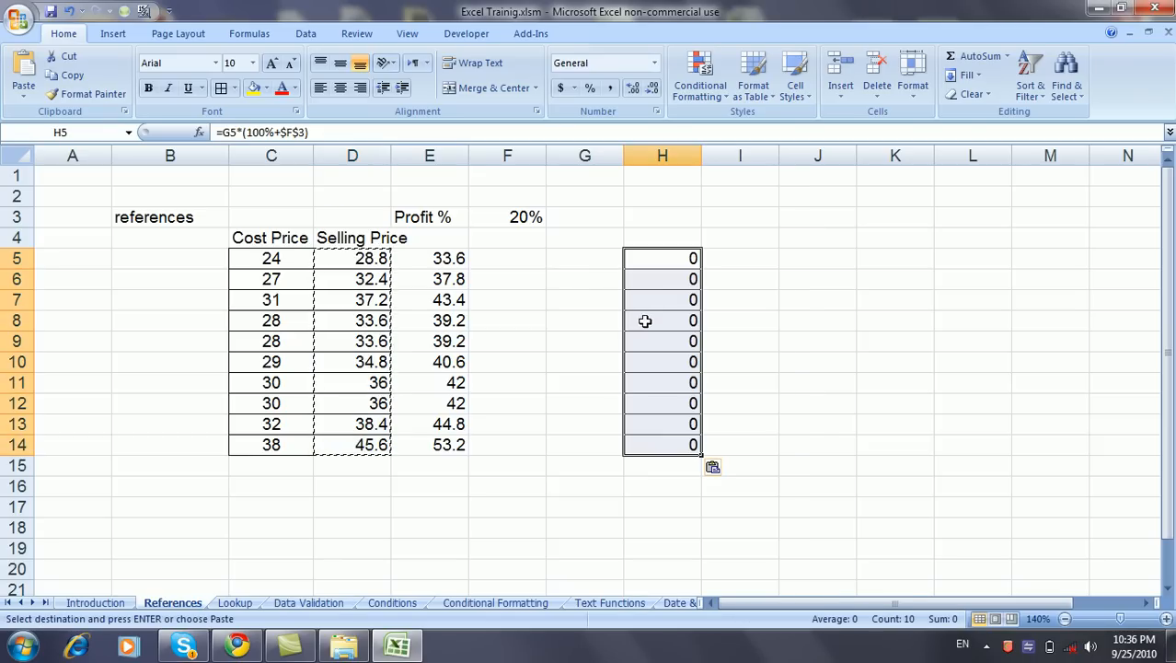
click(321, 134)
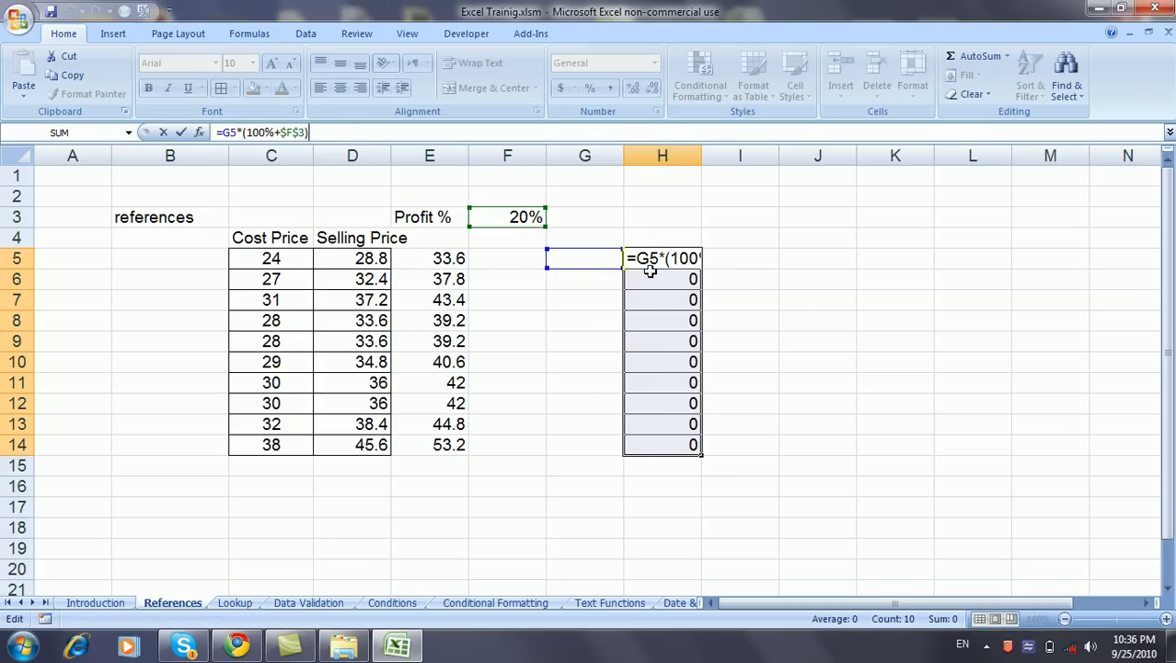
key(Escape)
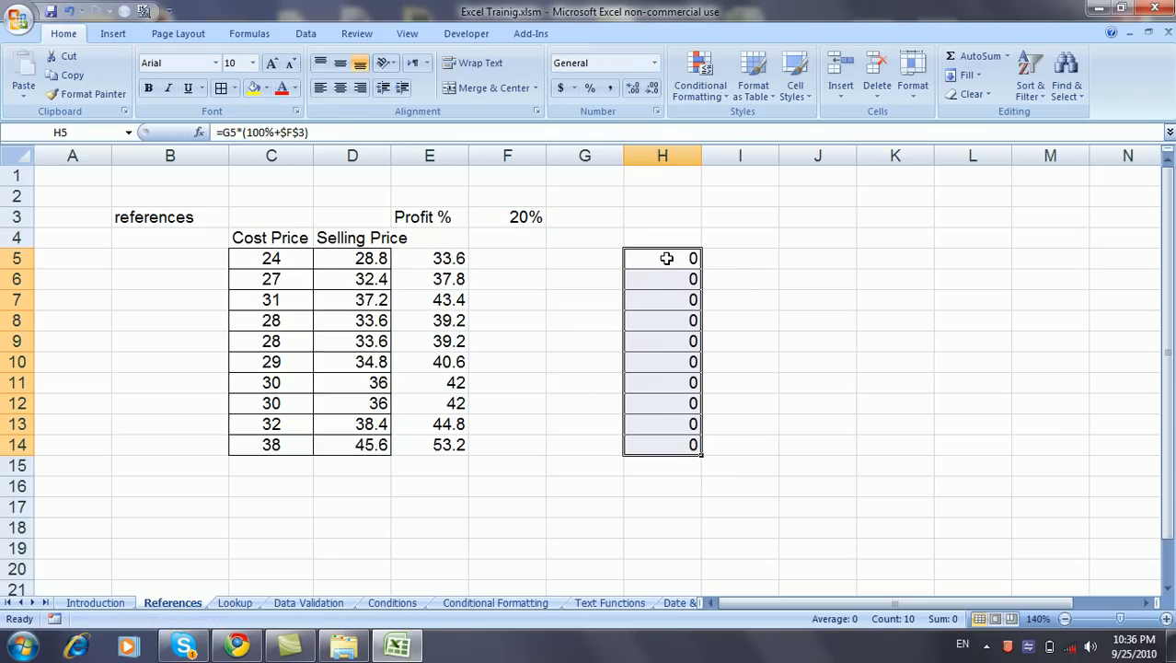
Make the column of the C5 reference absolute in the D5 formula, as $C5, and fill the formula down to D14
click(364, 259)
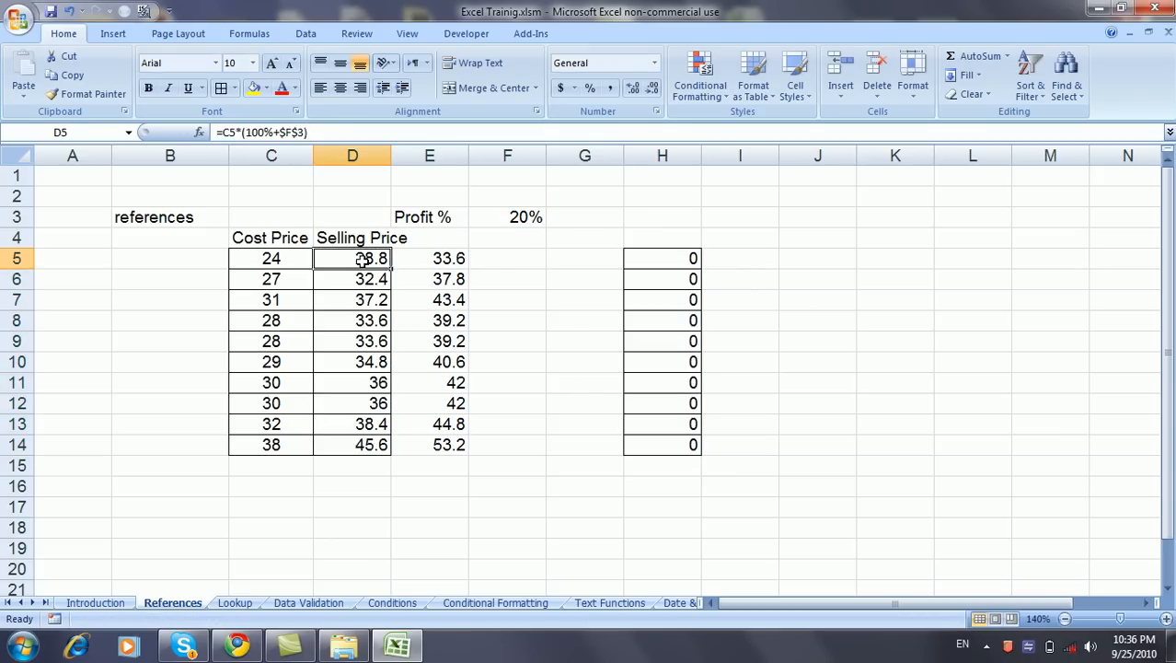
click(227, 132)
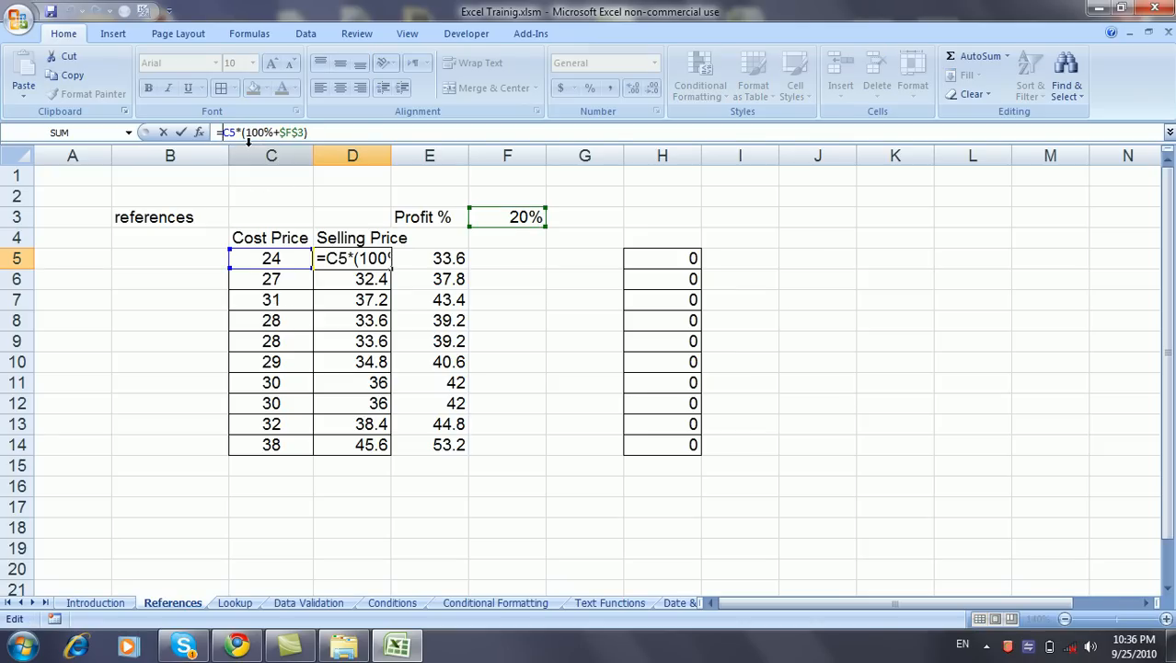
text($)
key(Return)
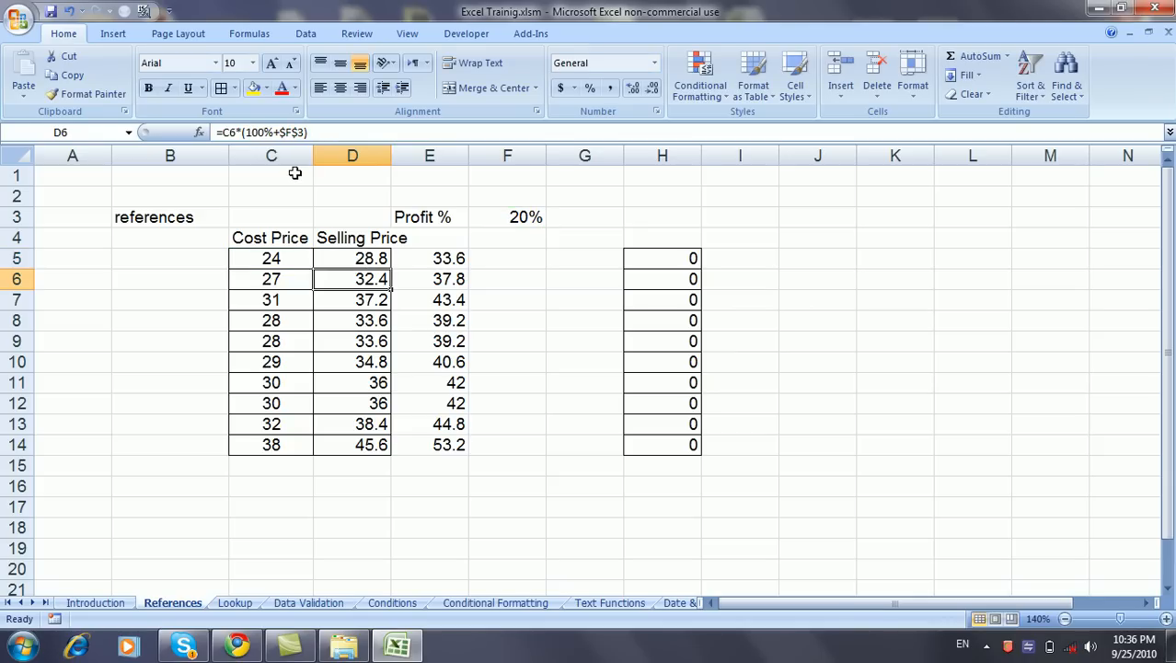
click(355, 259)
drag(391, 272, 387, 446)
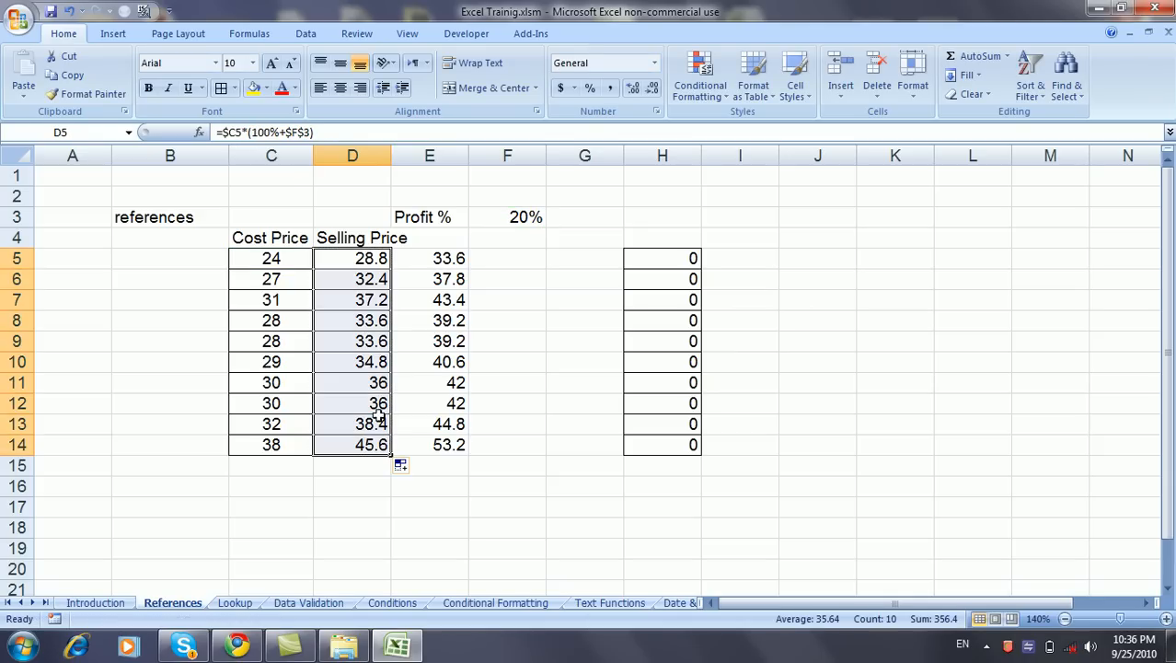
Copy the selling price formulas with the $C column reference from D5:D14 and paste them into H5:H14
drag(374, 260, 381, 447)
key(ctrl+c)
click(650, 262)
key(ctrl+v)
Examine which cost price and profit cells the pasted formulas between H5 and H9 refer to, without changing them
click(662, 257)
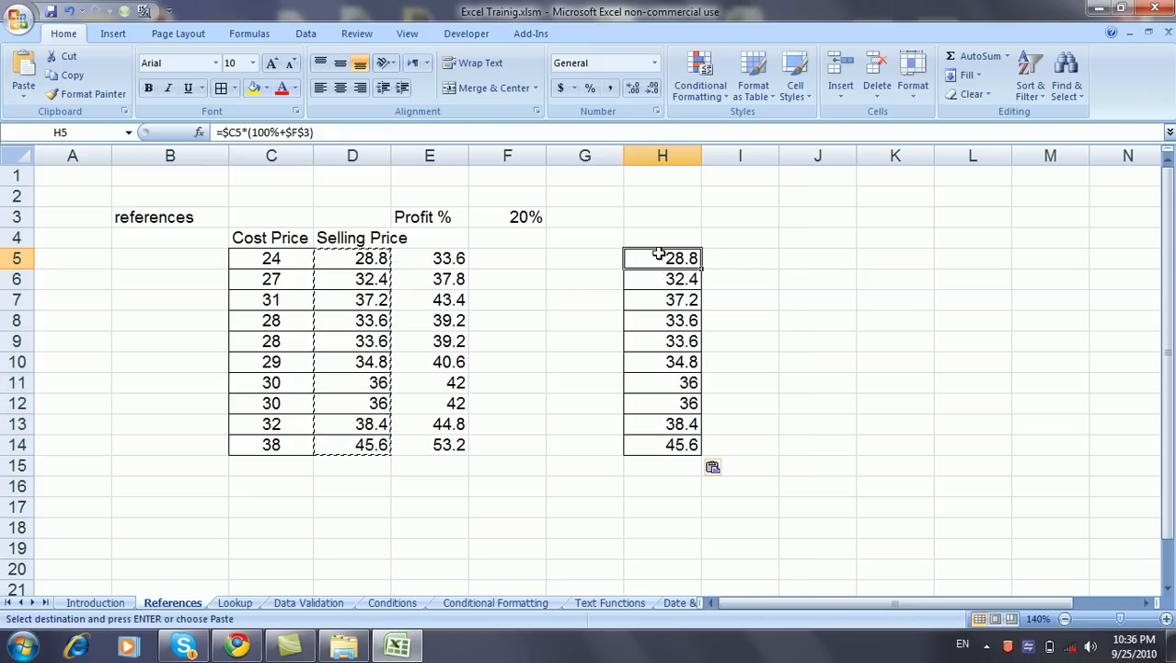
click(325, 133)
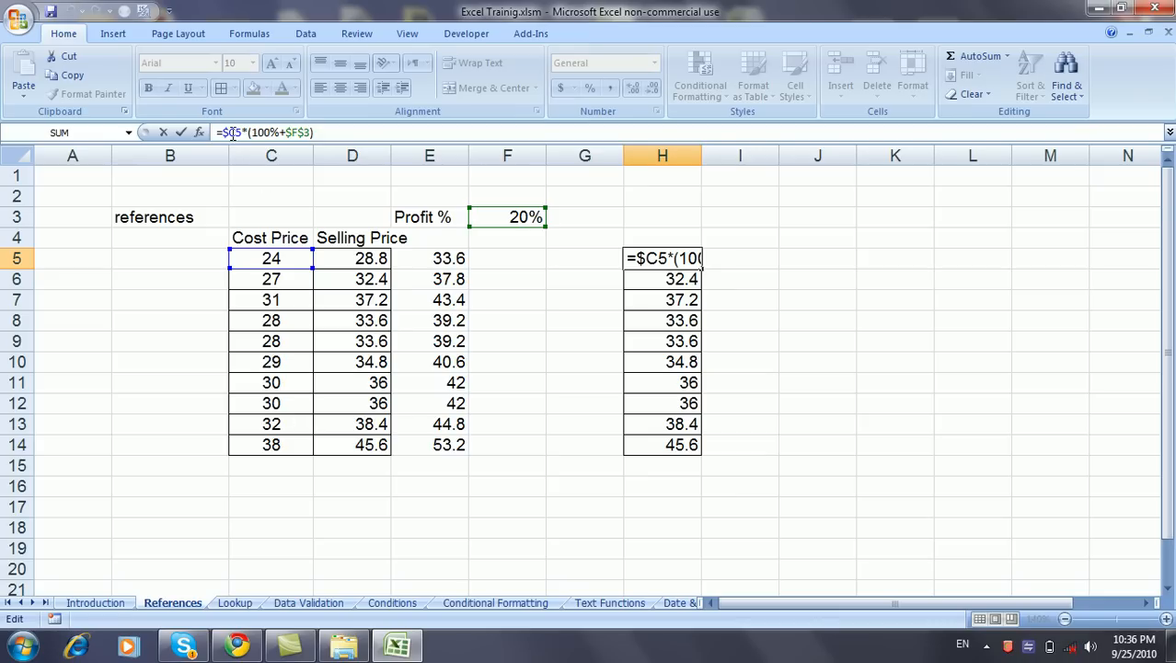
click(690, 278)
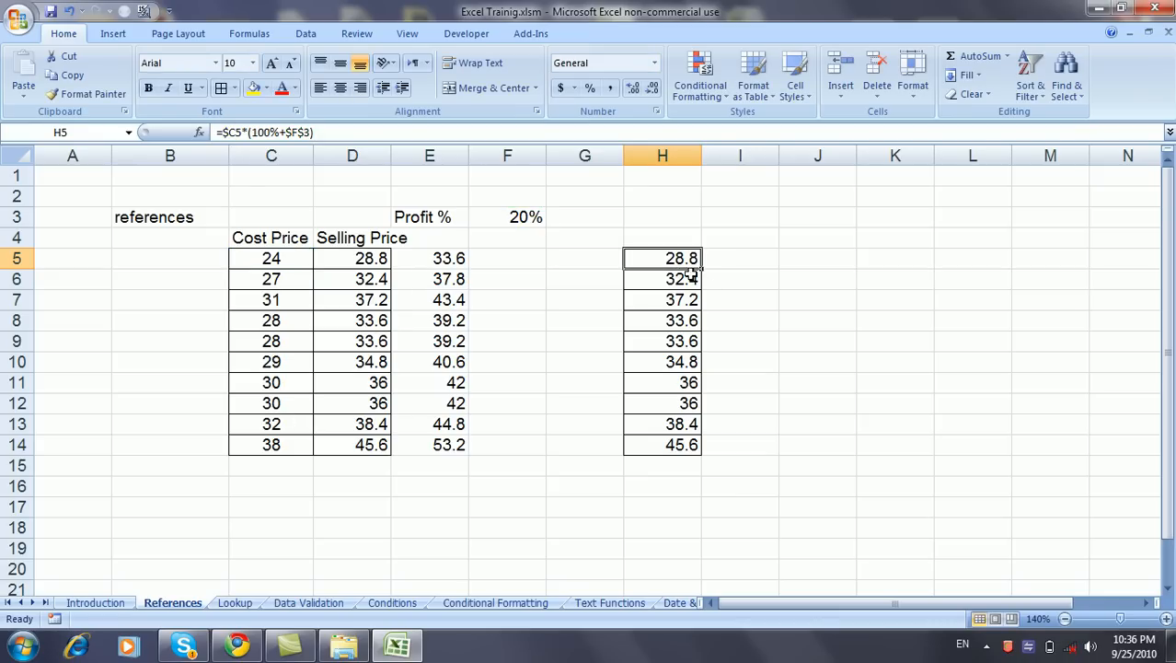
click(641, 305)
click(650, 318)
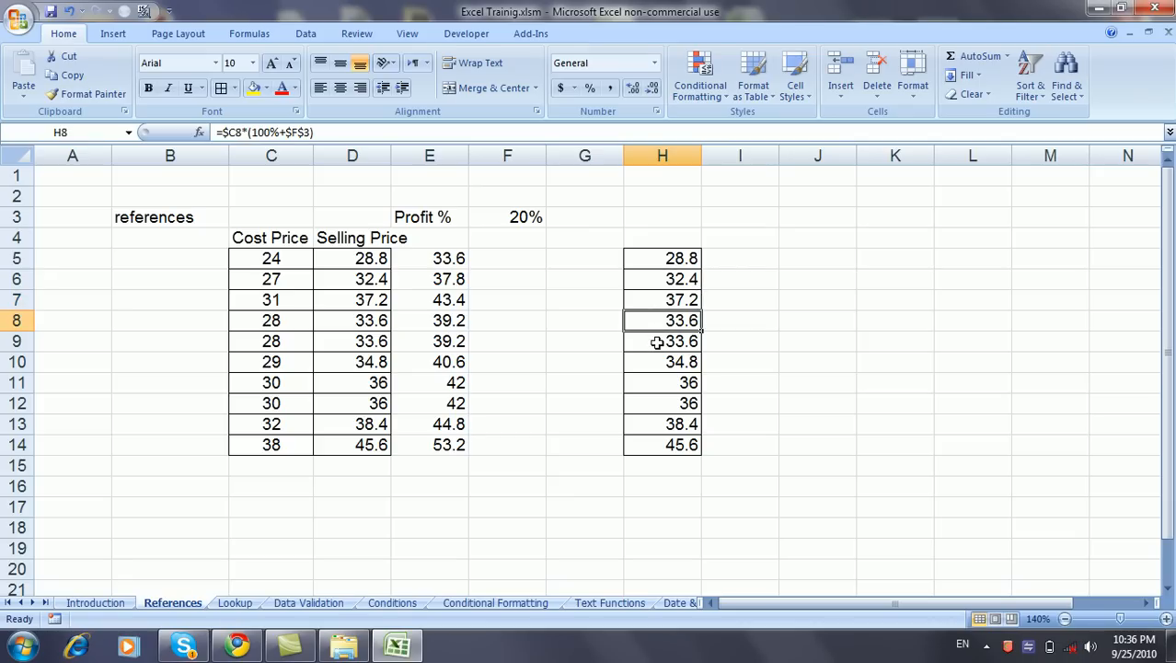
click(653, 339)
click(241, 131)
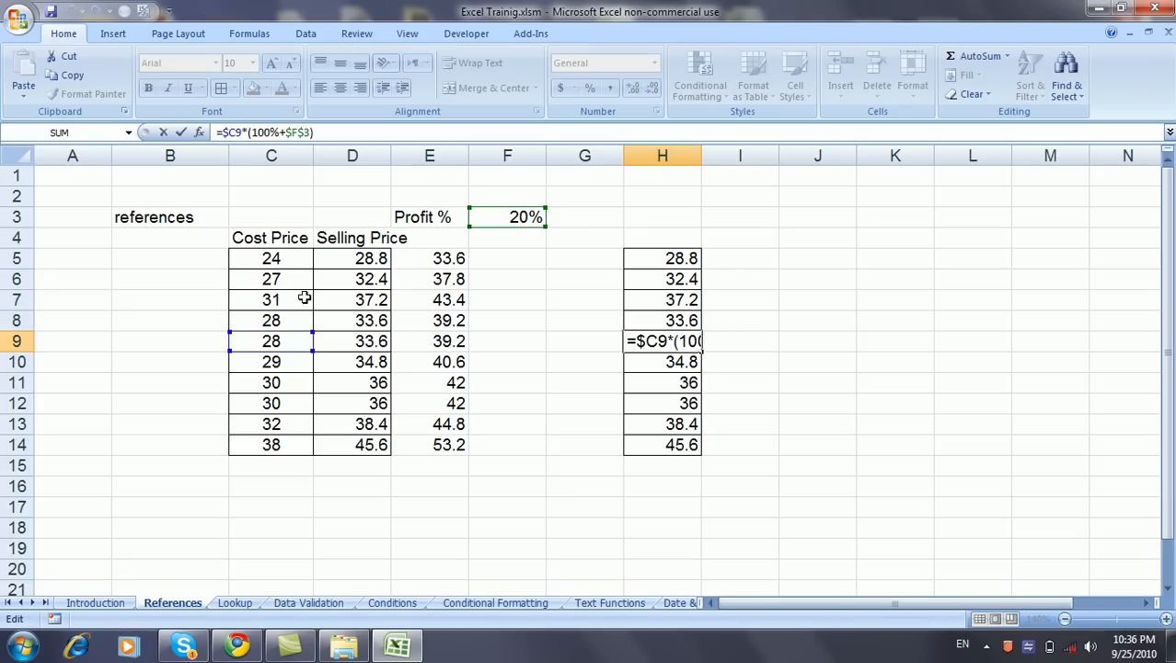
key(Escape)
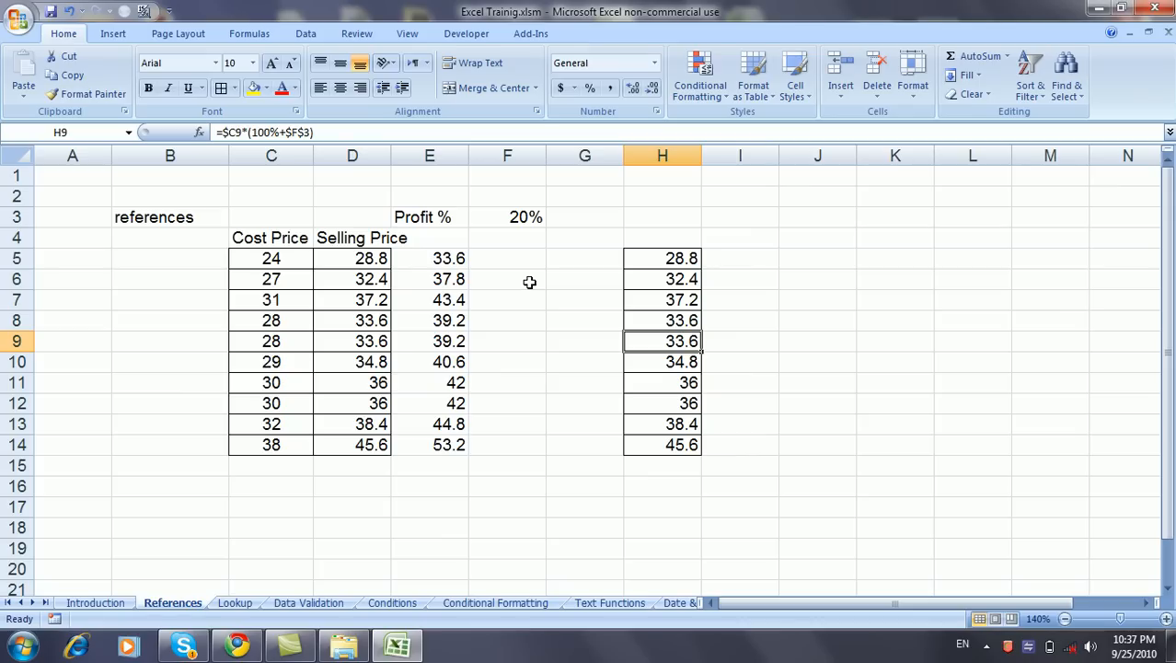
Define the name profit for the profit percentage cell F3
click(511, 218)
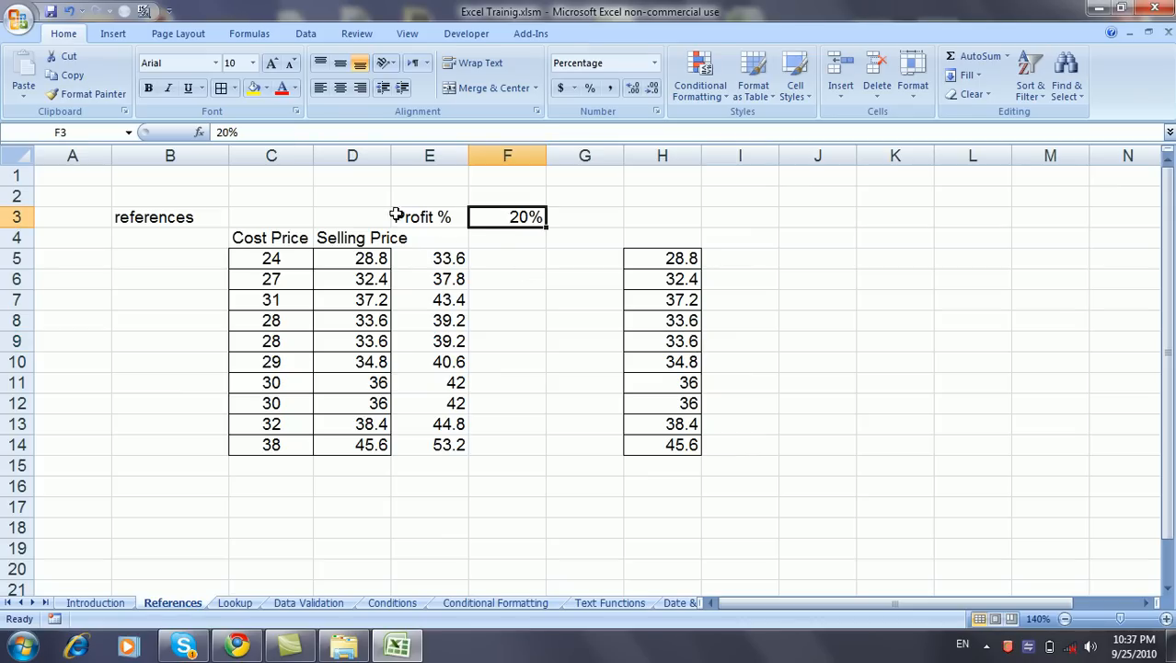
click(71, 132)
text(Profit)
key(Return)
Enter the formula =profit in cell J5 to test the named cell
click(795, 262)
text(=prof)
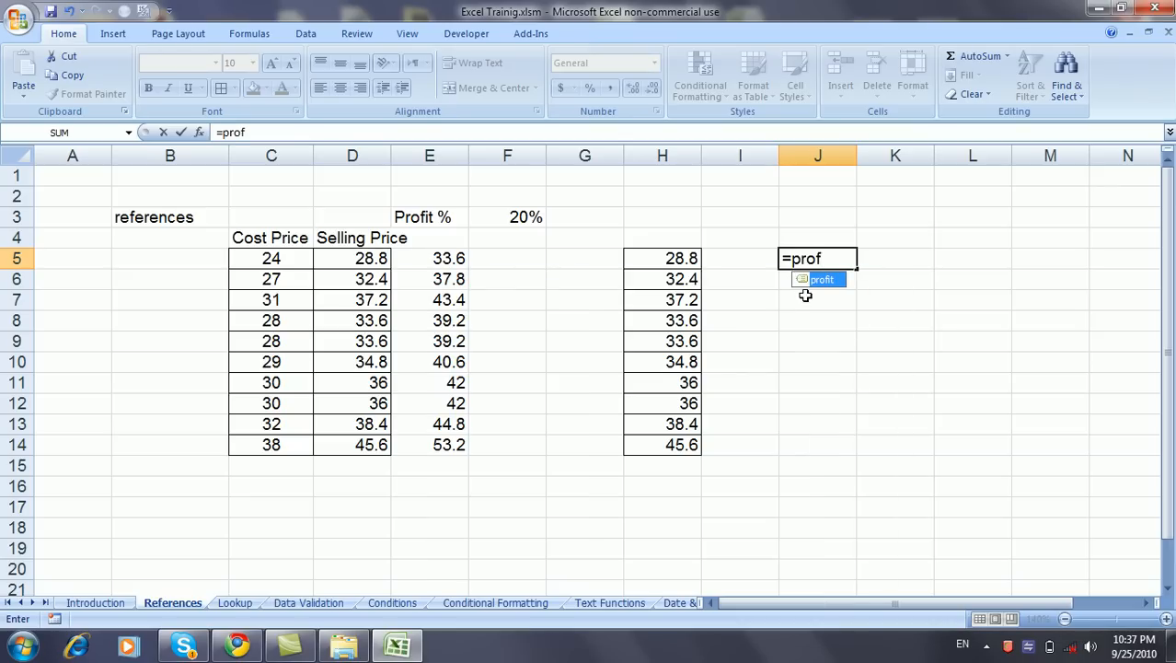
key(Tab)
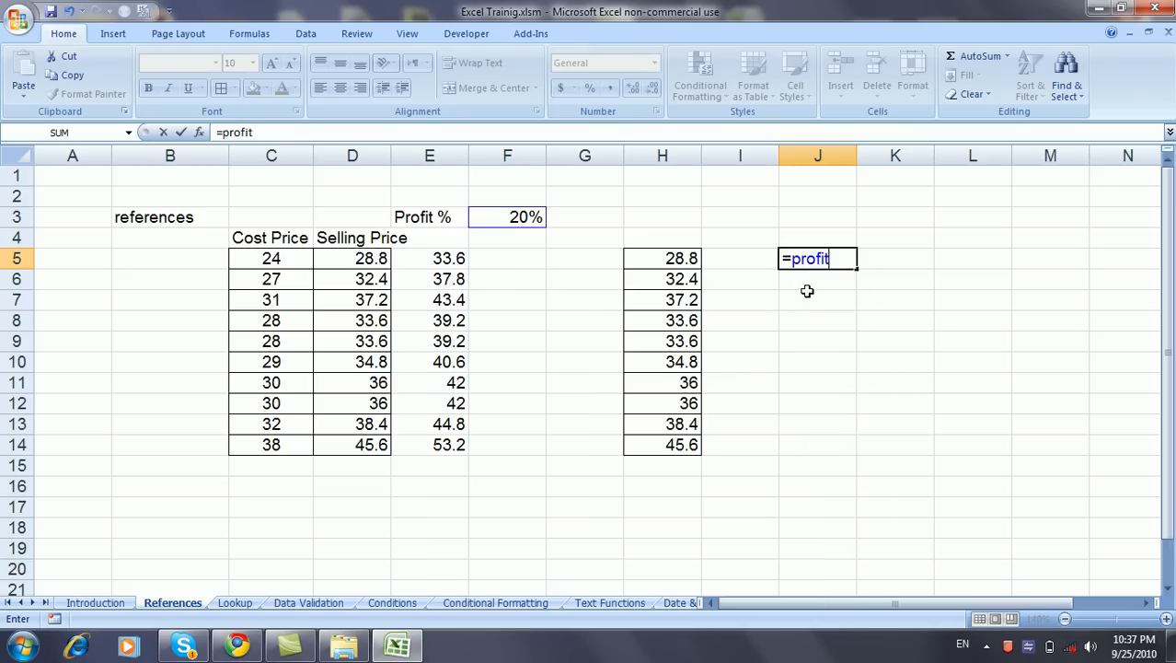
key(Return)
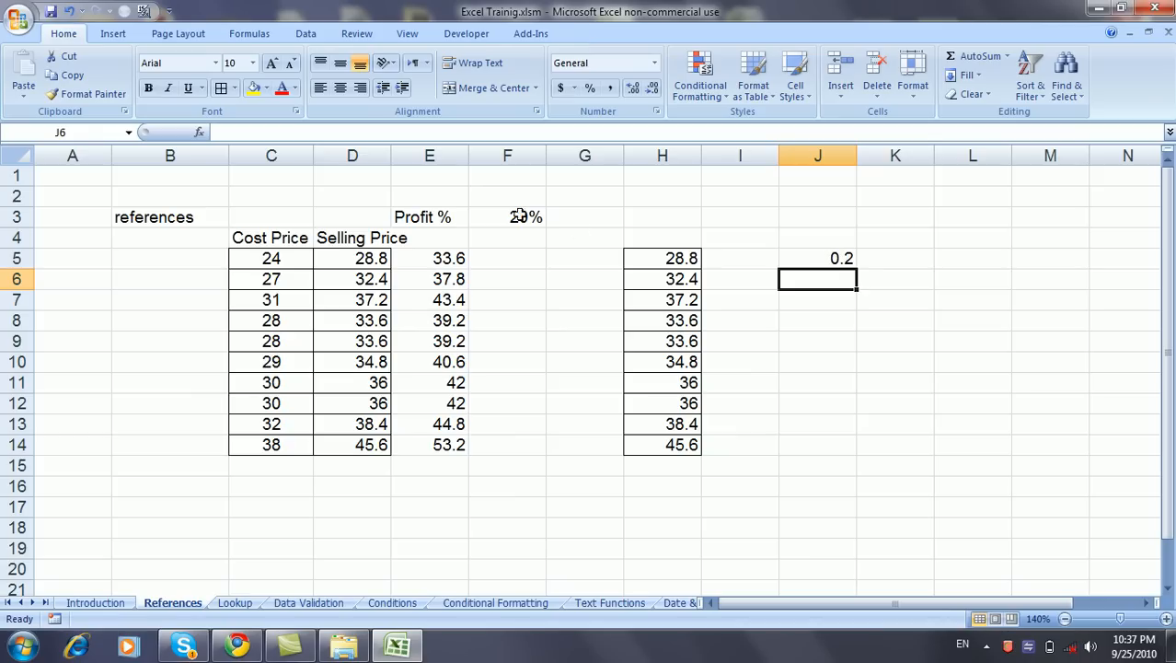
Replace $F$3 with the name profit in the D5 formula and fill it down to D14
click(354, 260)
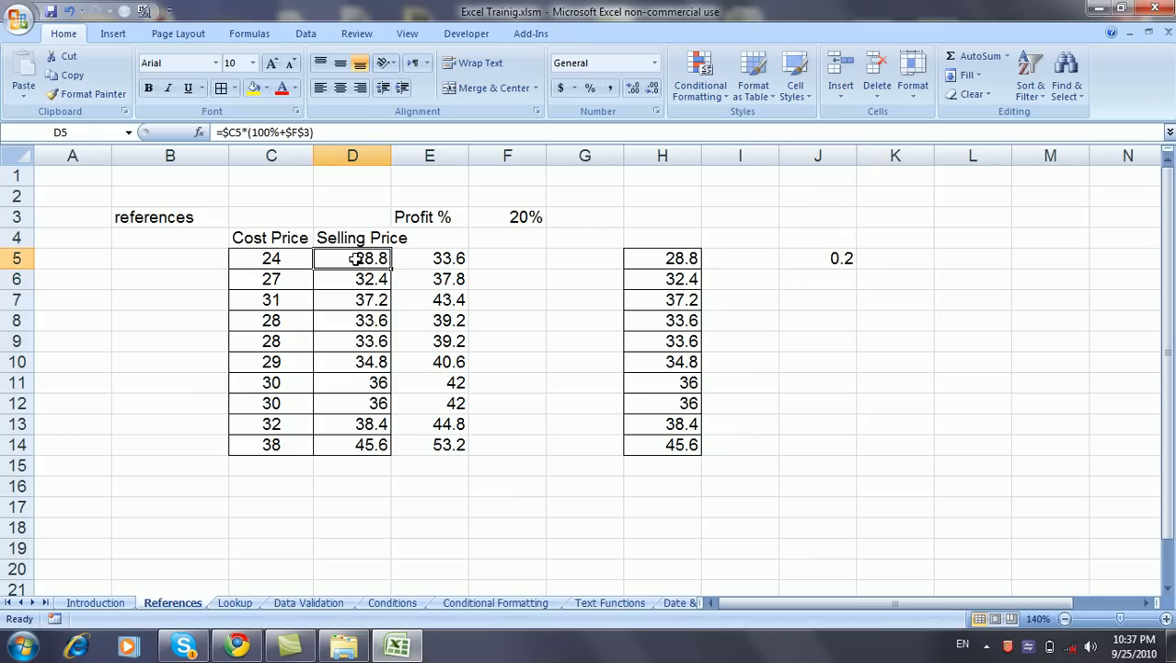
click(286, 133)
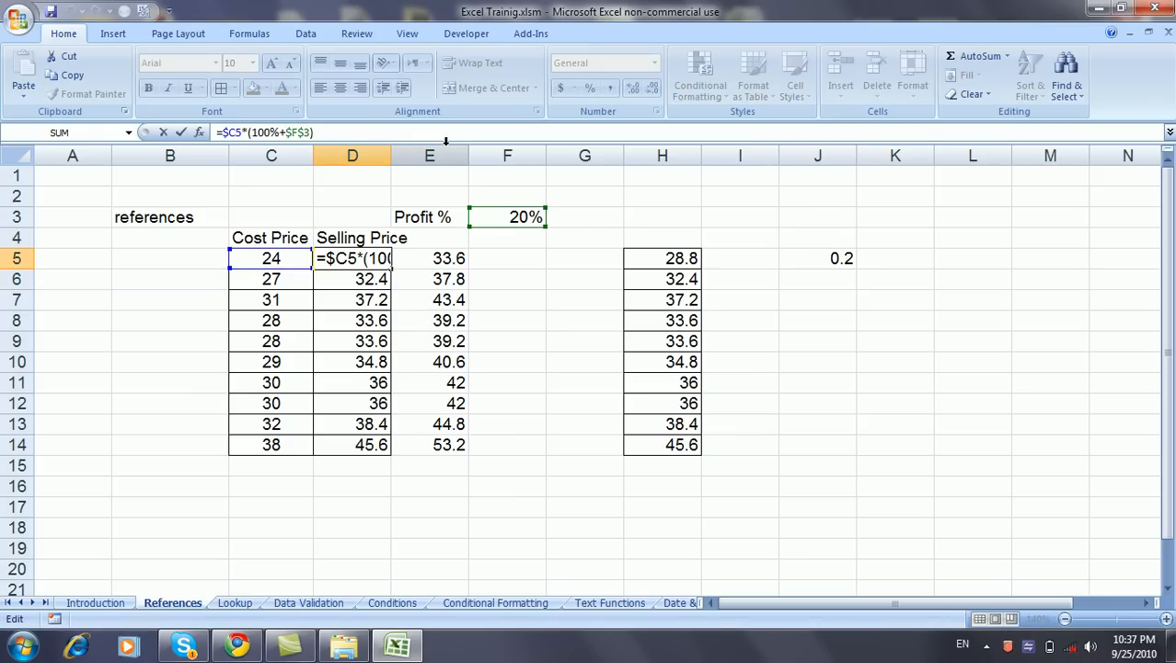
key(Delete)
key(Delete)
key(Delete)
key(Delete)
text(profit)
key(Return)
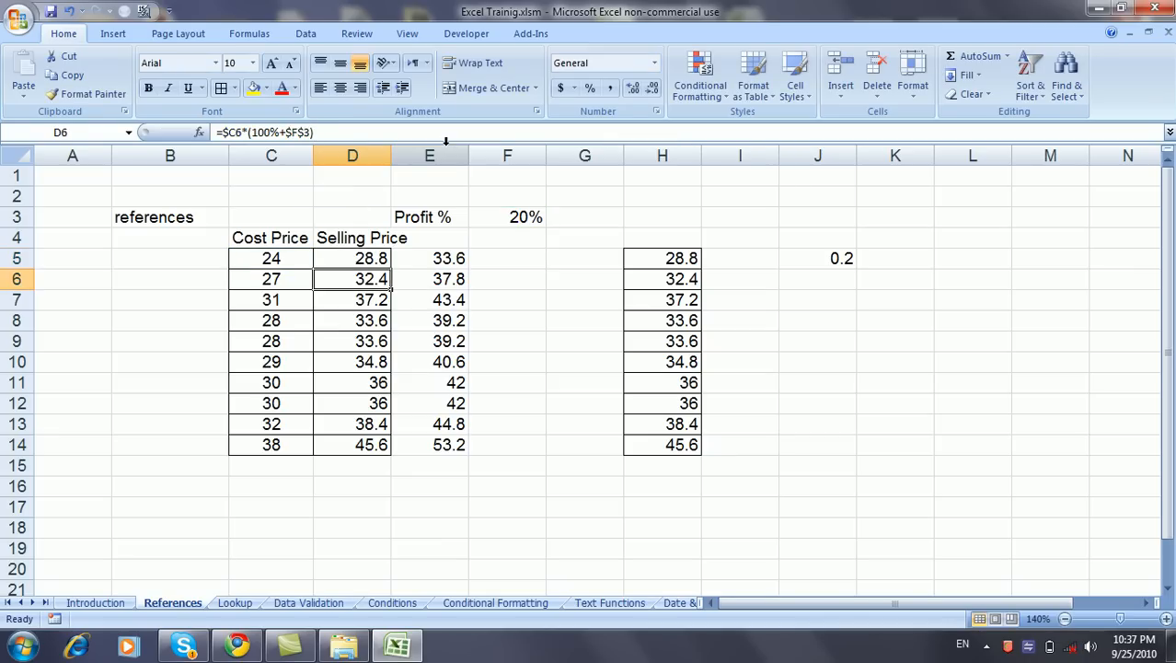
click(377, 258)
drag(391, 270, 385, 451)
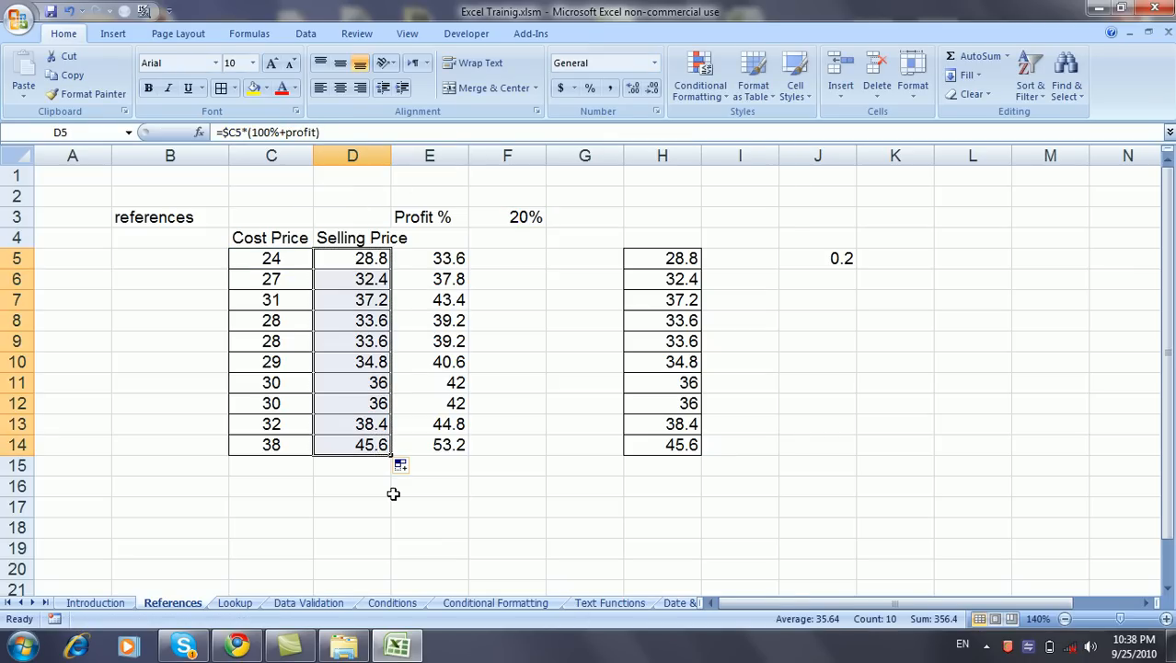
Copy the selling price formulas that use the name profit from D5:D14 to J5:J14 and L5:L14
click(394, 488)
drag(364, 260, 386, 447)
key(ctrl+c)
click(851, 257)
key(ctrl+v)
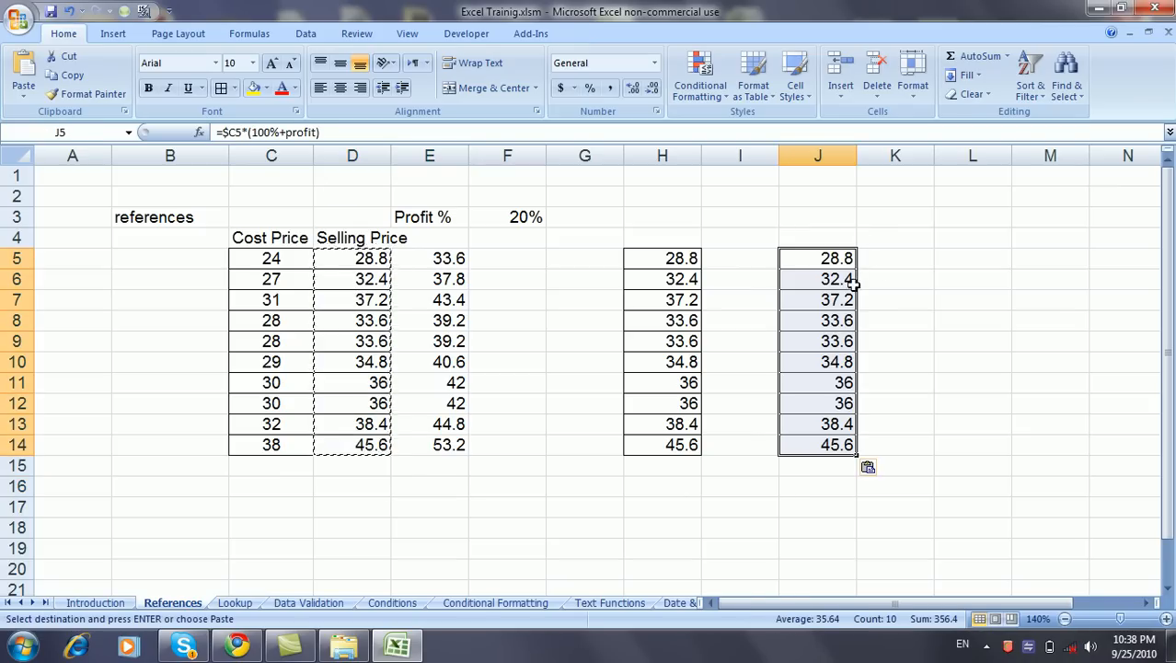
click(966, 258)
key(ctrl+v)
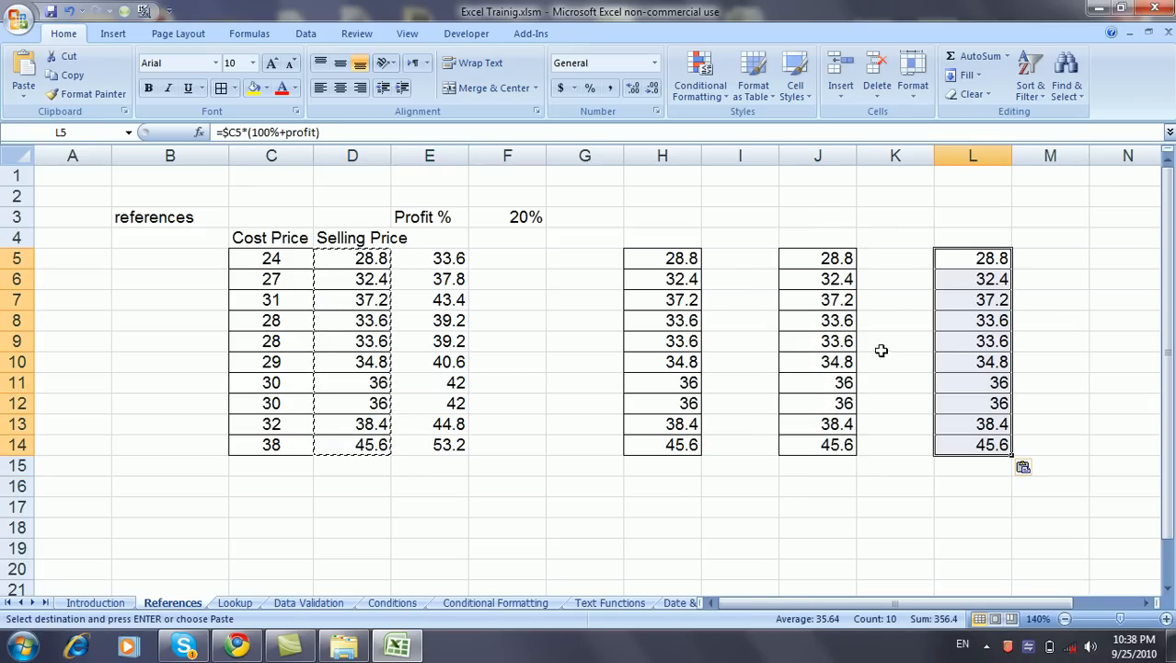